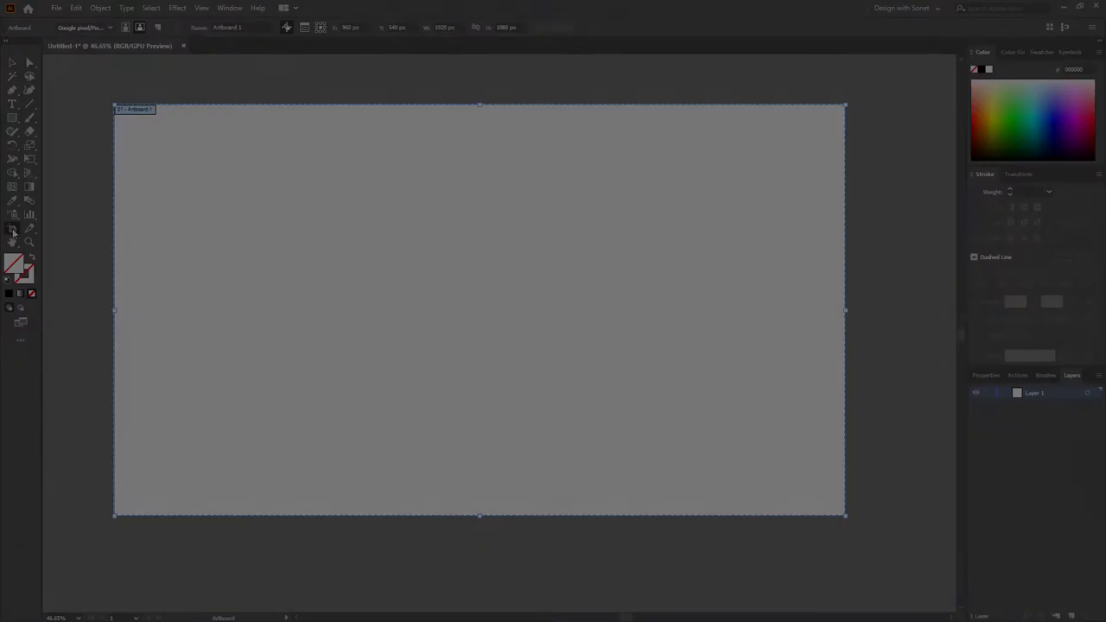
# - Set the artboard size to 1920 × 1080 px
pyautogui.doubleClick(12, 229)
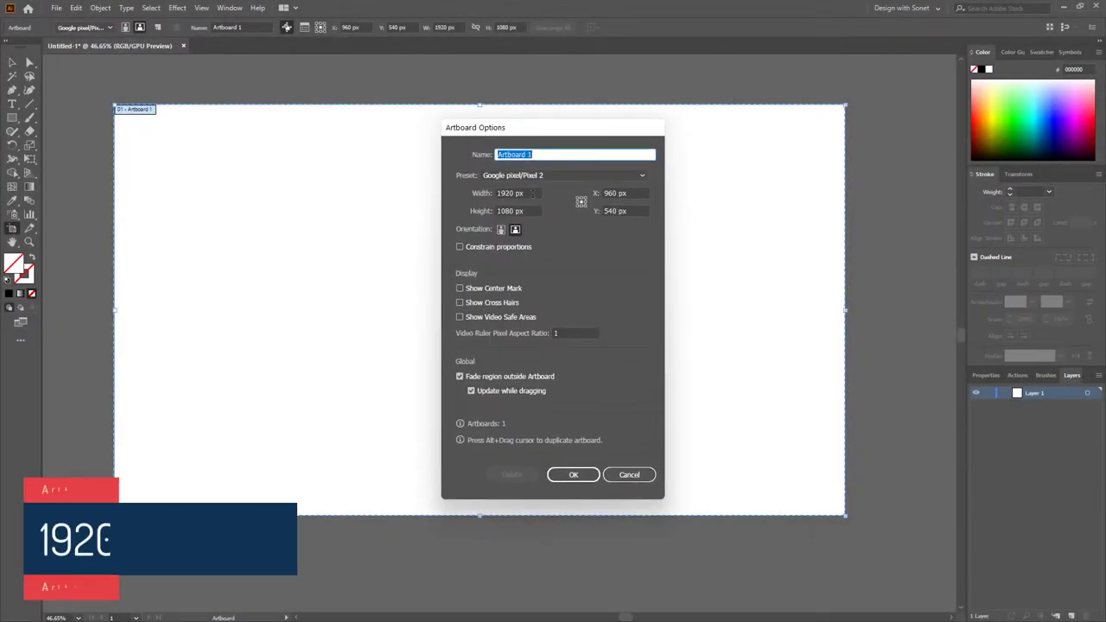
pyautogui.press('Tab')
pyautogui.press('Tab')
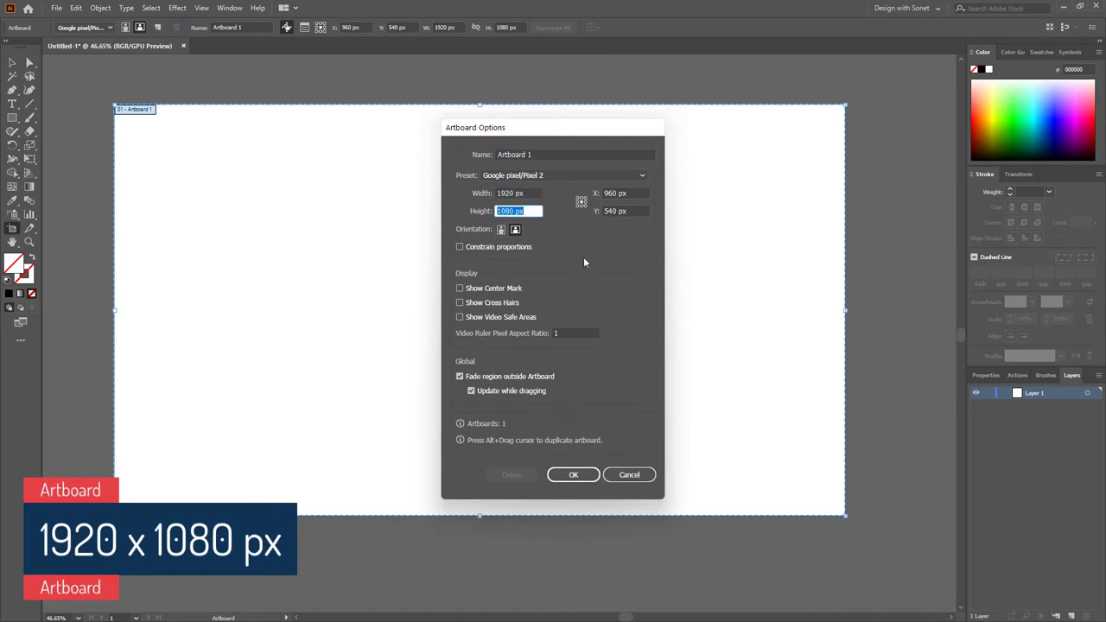
pyautogui.click(573, 475)
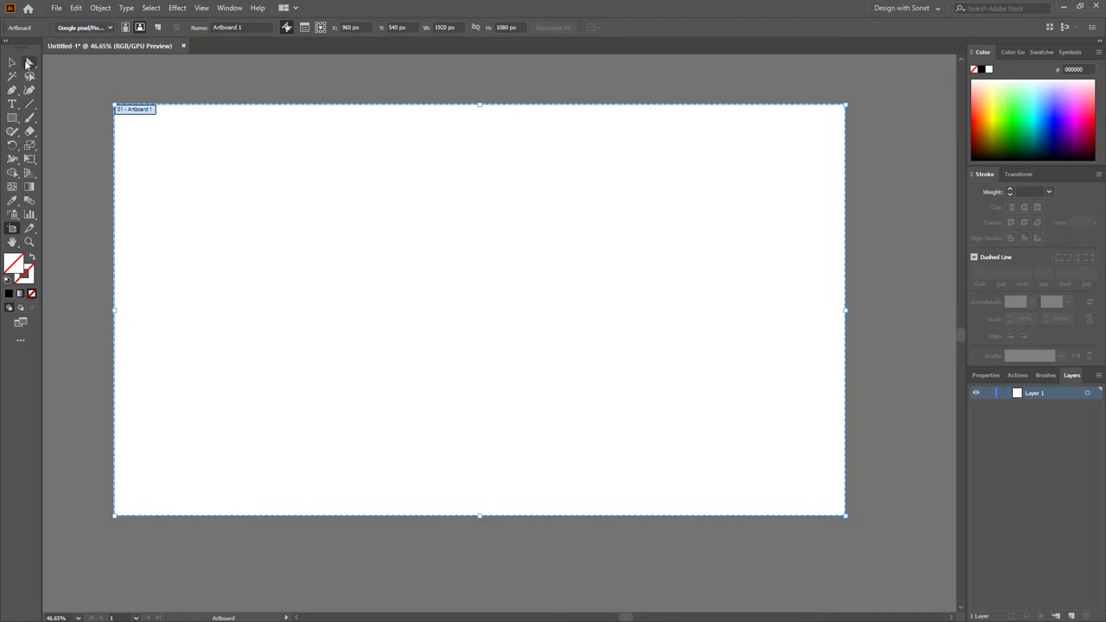
pyautogui.click(12, 63)
# - Rename Layer 1 to 'Outline'
pyautogui.doubleClick(1032, 394)
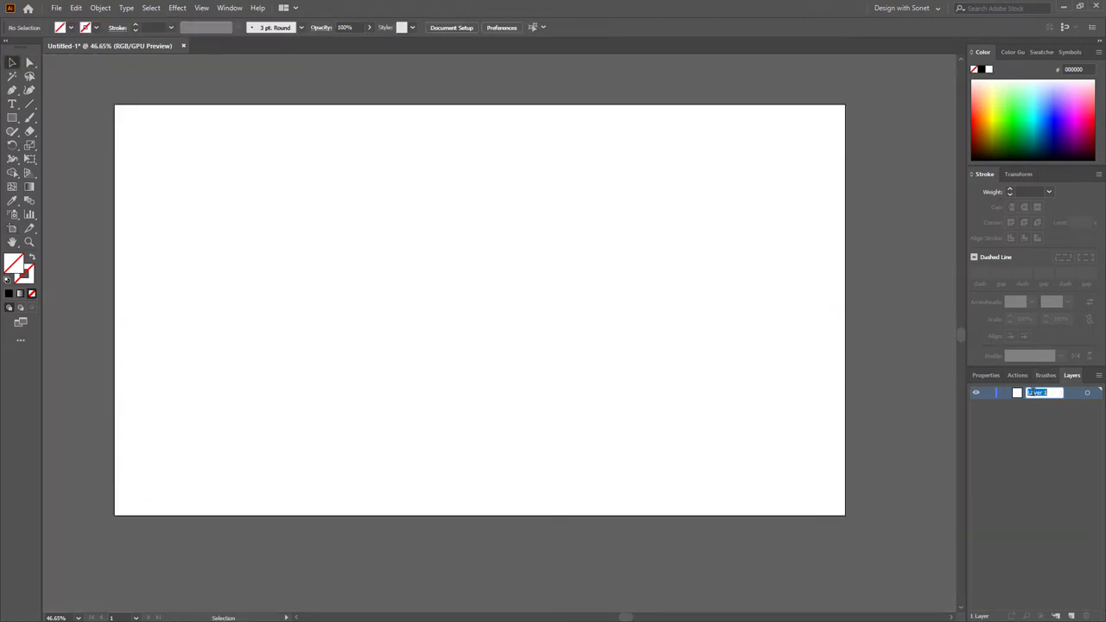
pyautogui.write('Outline')
pyautogui.press('Return')
# - Add a second layer named 'Color' and stack Outline above it as the active layer
pyautogui.click(1072, 616)
pyautogui.doubleClick(1036, 394)
pyautogui.write('Colo')
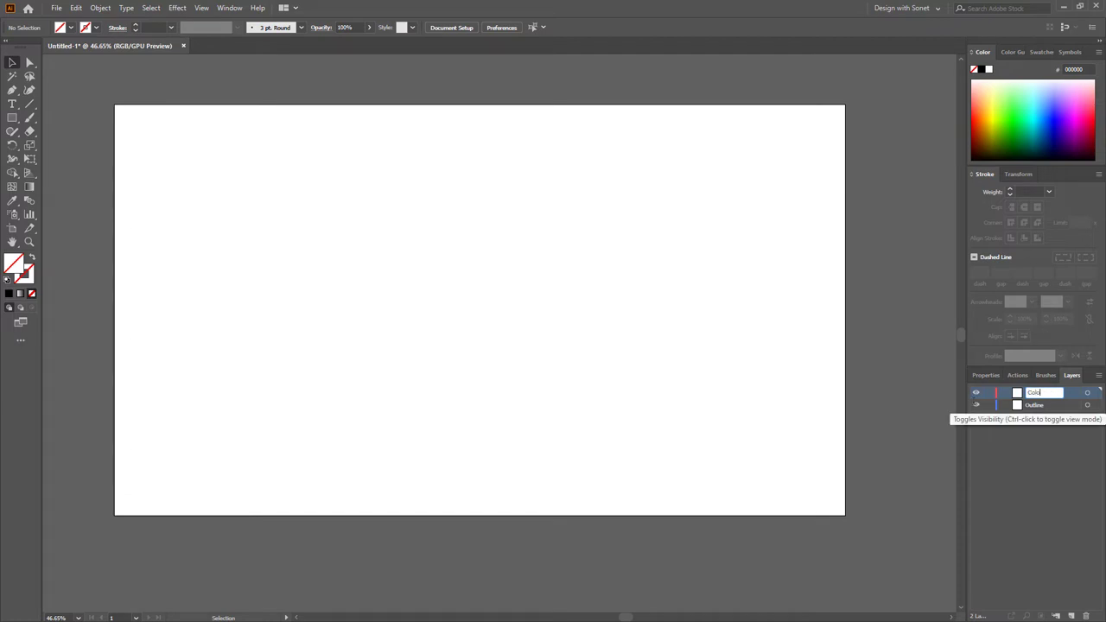
pyautogui.write('r')
pyautogui.press('Return')
pyautogui.click(1054, 414)
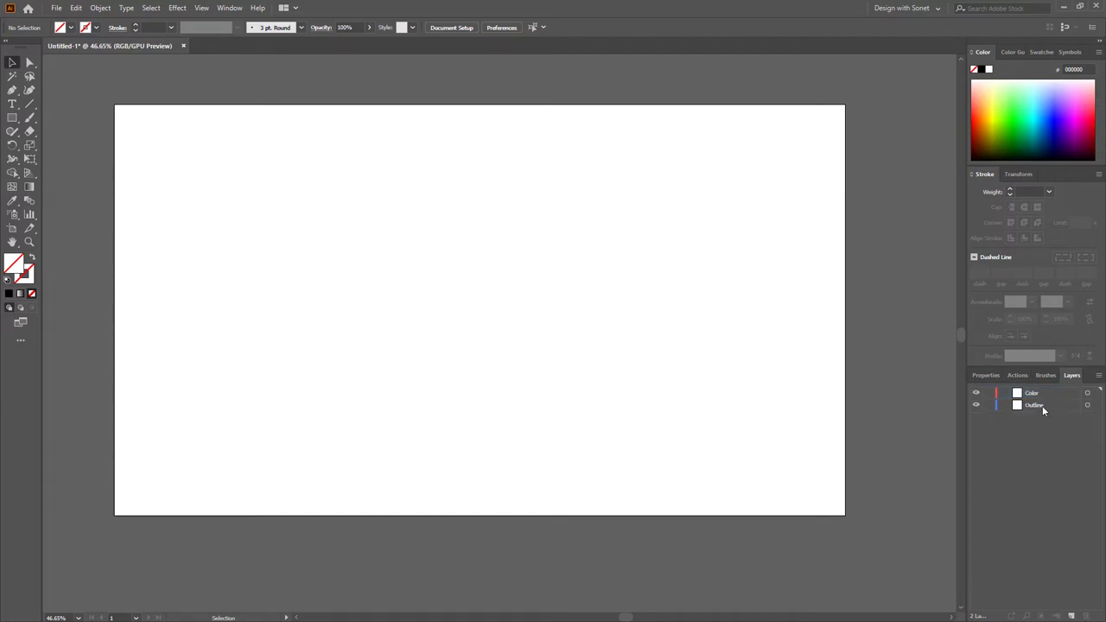
pyautogui.moveTo(1042, 405); pyautogui.dragTo(1040, 390)
pyautogui.click(1037, 394)
pyautogui.click(1040, 53)
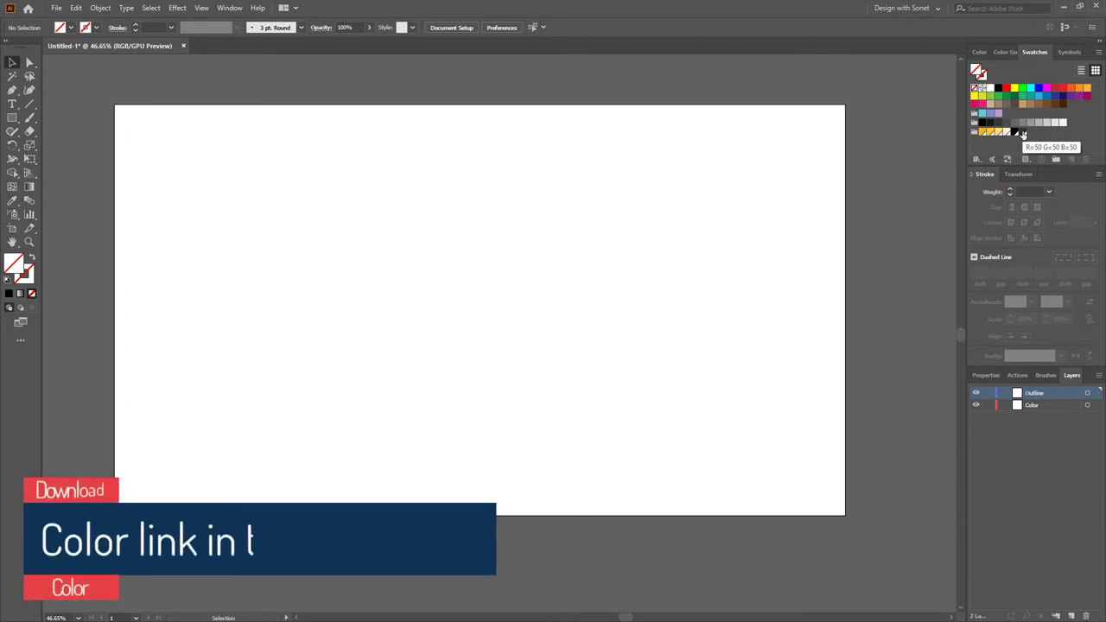
# - Set the stroke weight to 4 pt with round caps and round joins
pyautogui.click(1020, 191)
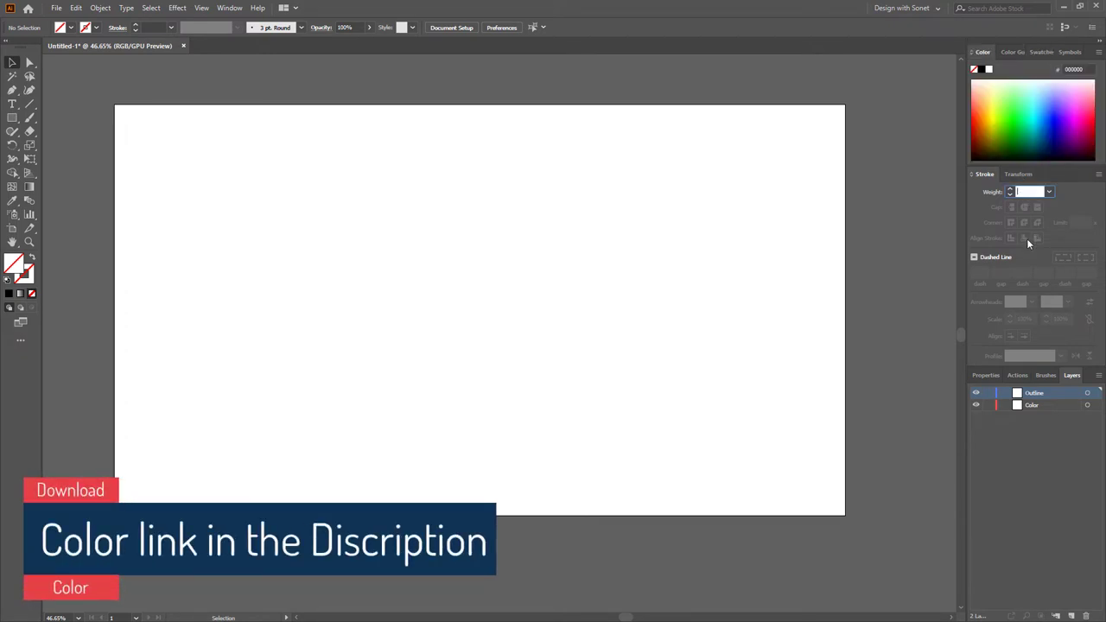
pyautogui.write('4')
pyautogui.press('Return')
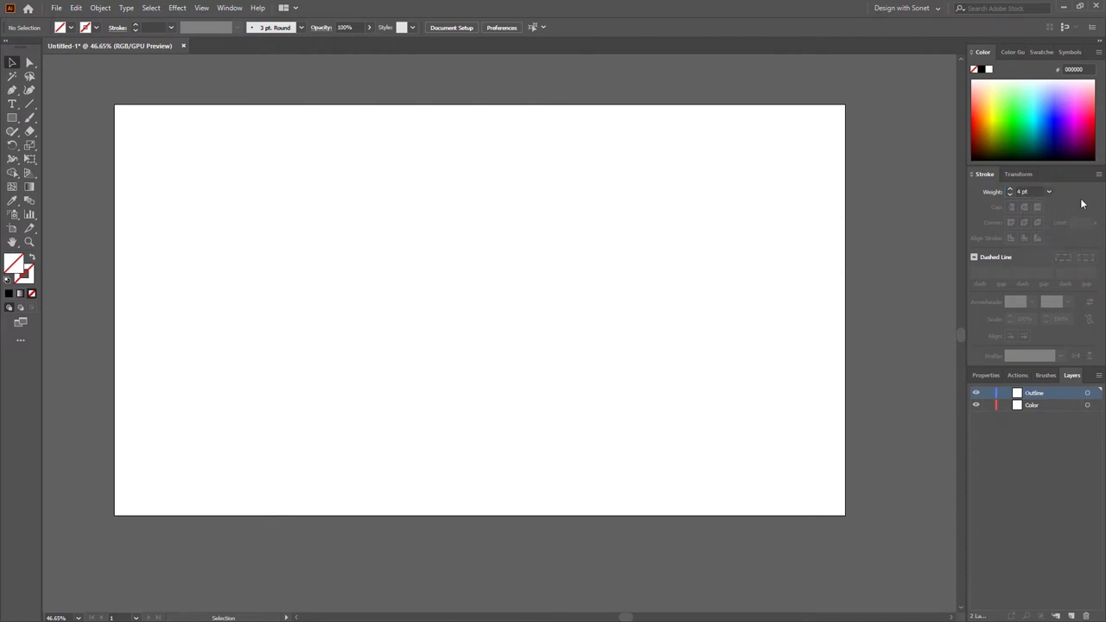
pyautogui.click(1024, 207)
pyautogui.click(1025, 223)
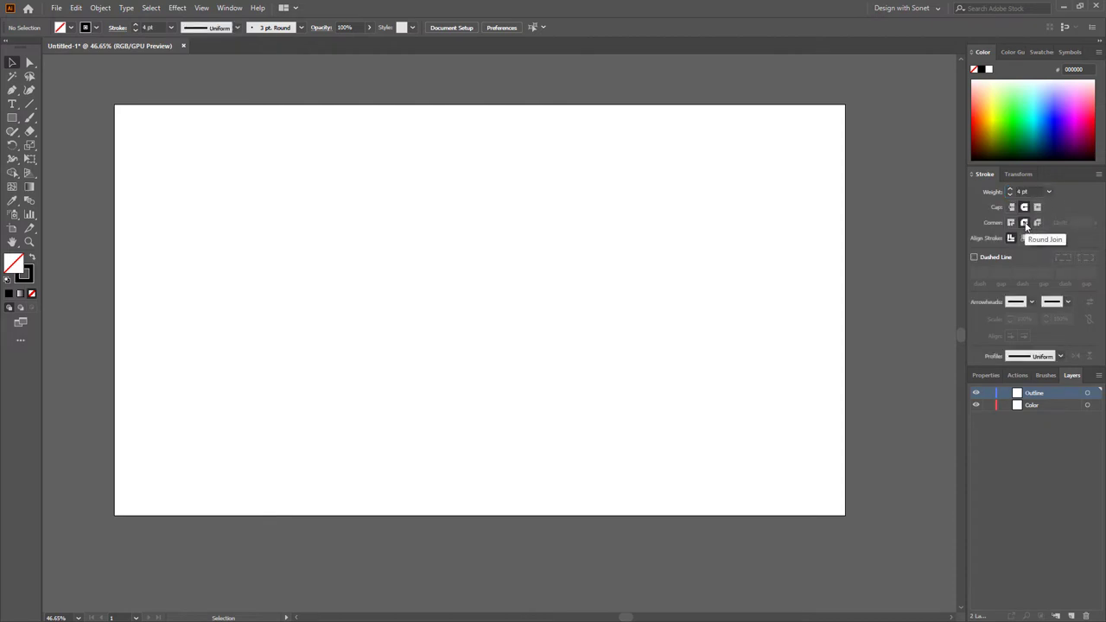
# - Make the stroke colour the dark grey R50 G50 B50 swatch
pyautogui.click(1041, 52)
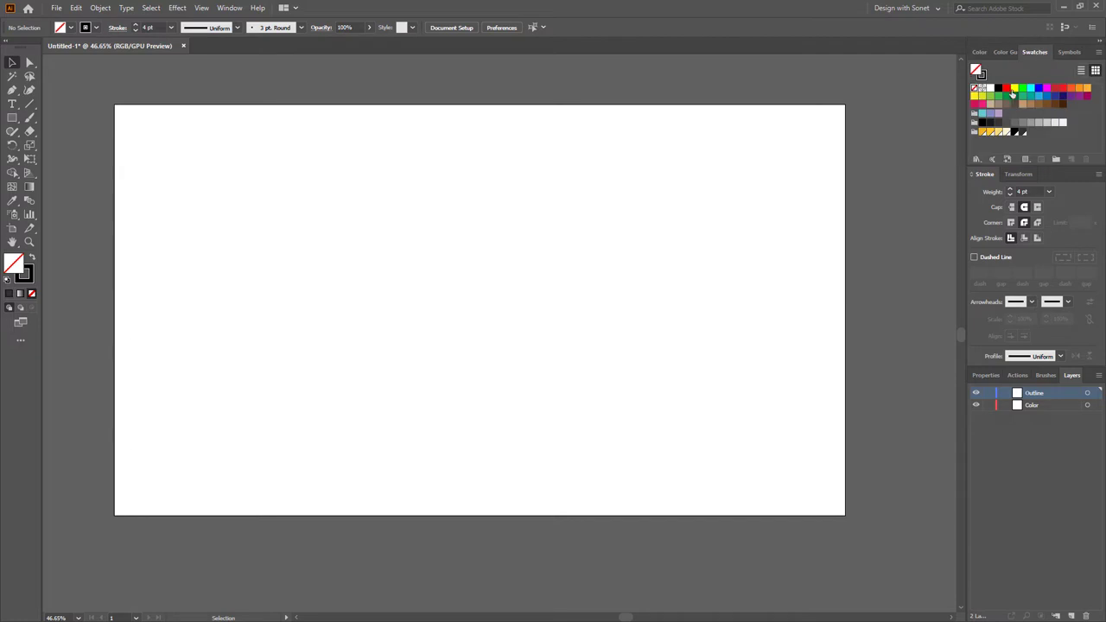
pyautogui.click(982, 77)
pyautogui.click(1022, 133)
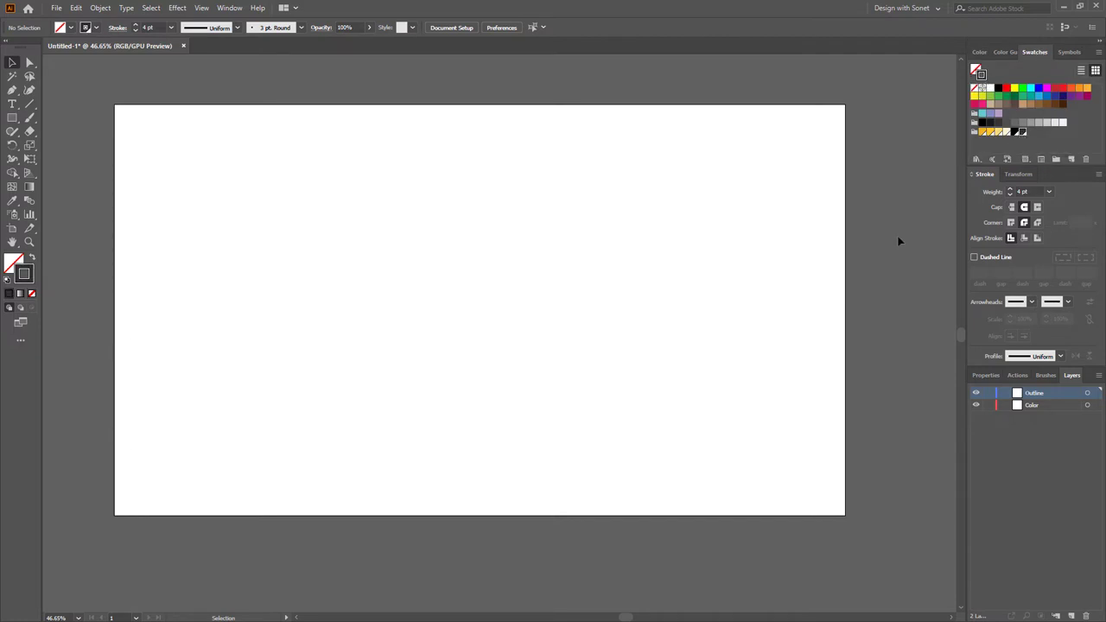
pyautogui.click(12, 118)
# - Draw the padlock body rectangle near the artboard centre and nudge it slightly lower
pyautogui.moveTo(376, 235); pyautogui.dragTo(565, 388)
pyautogui.press('v')
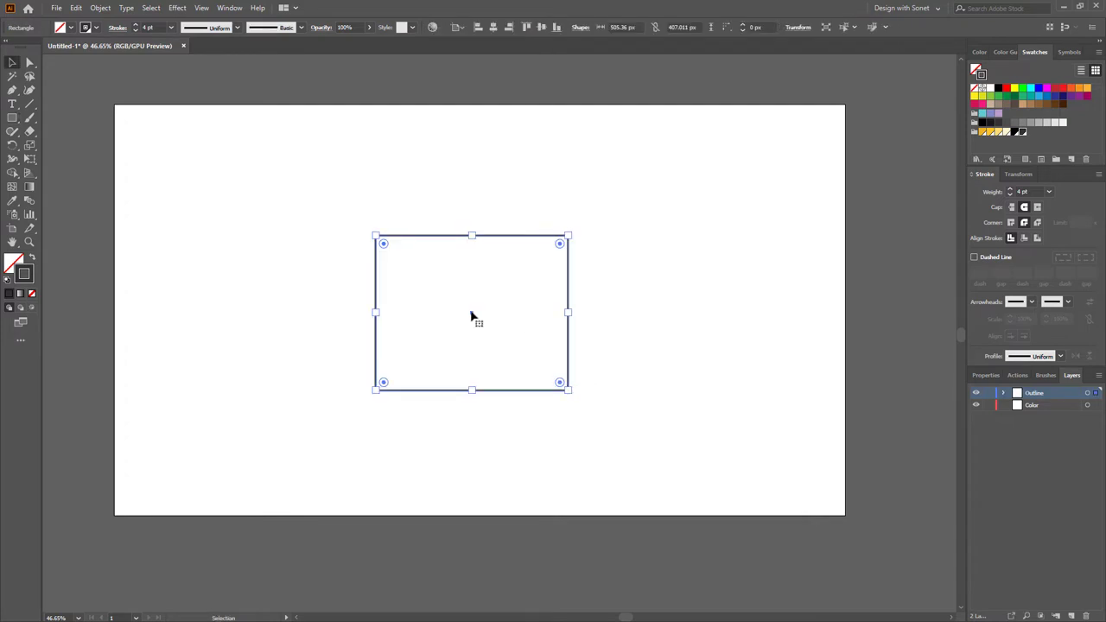
pyautogui.moveTo(471, 316); pyautogui.dragTo(472, 331)
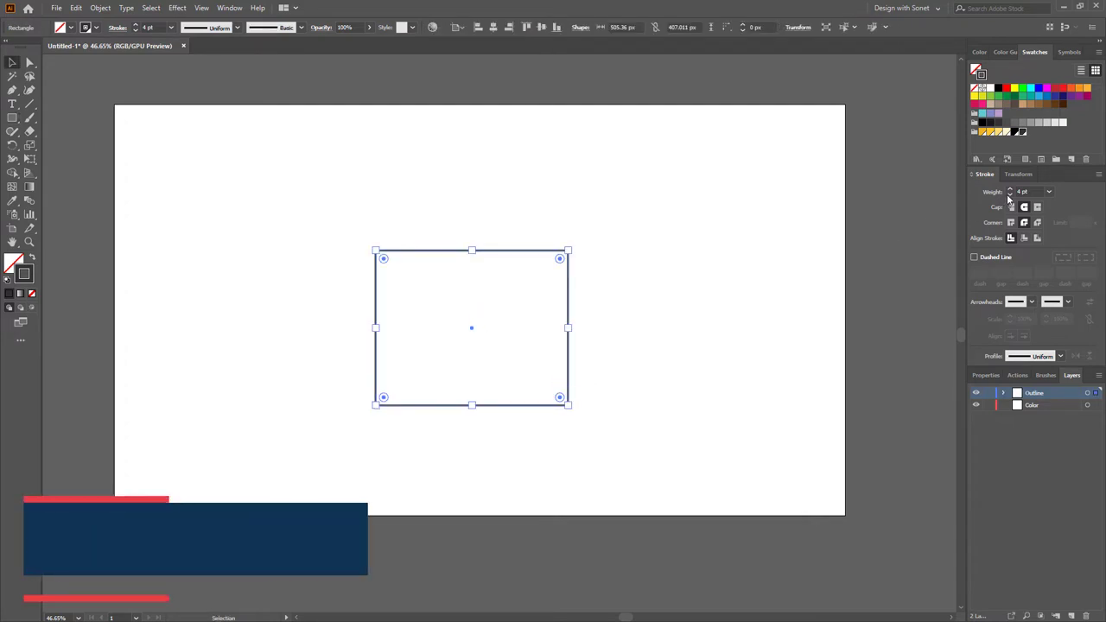
pyautogui.hotkey('shift', 'F8')
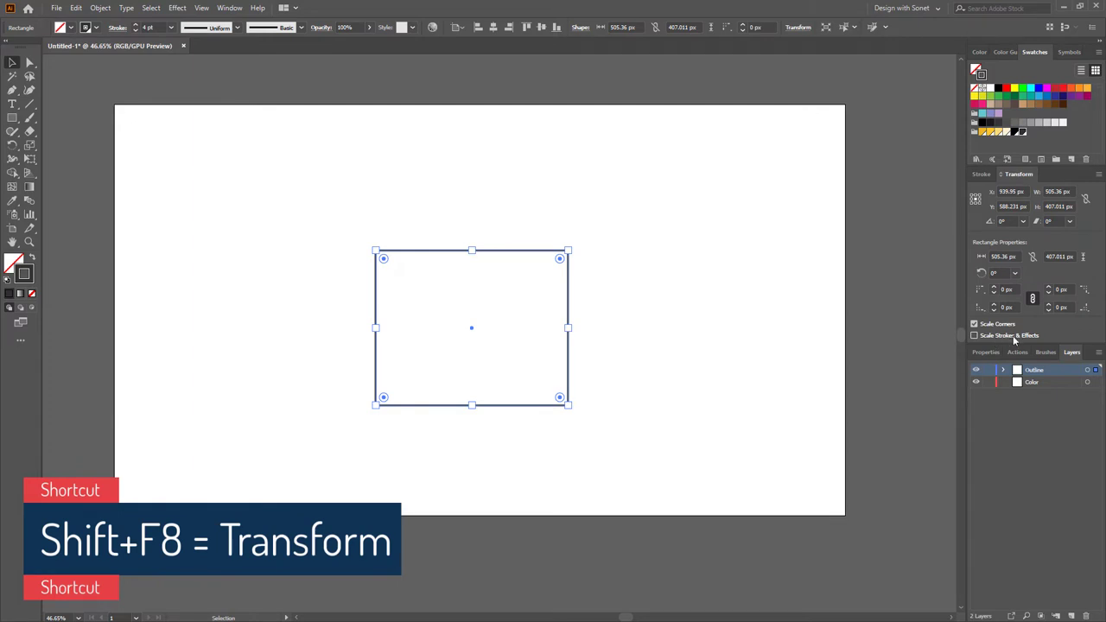
pyautogui.click(982, 174)
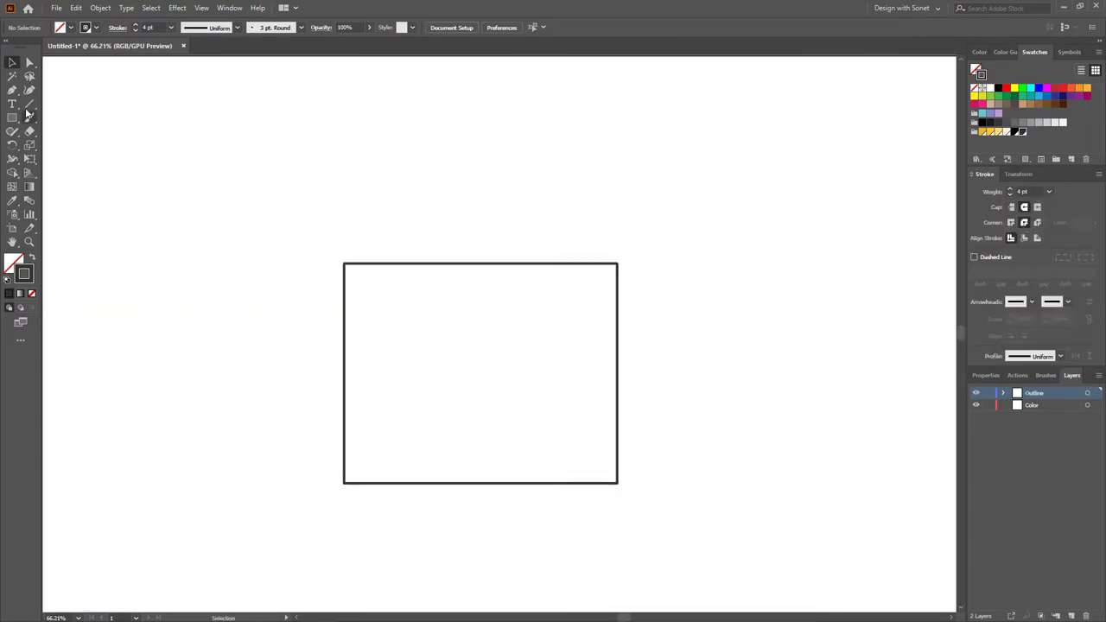
# - Draw a narrower rectangle sitting on top of the body
pyautogui.click(12, 117)
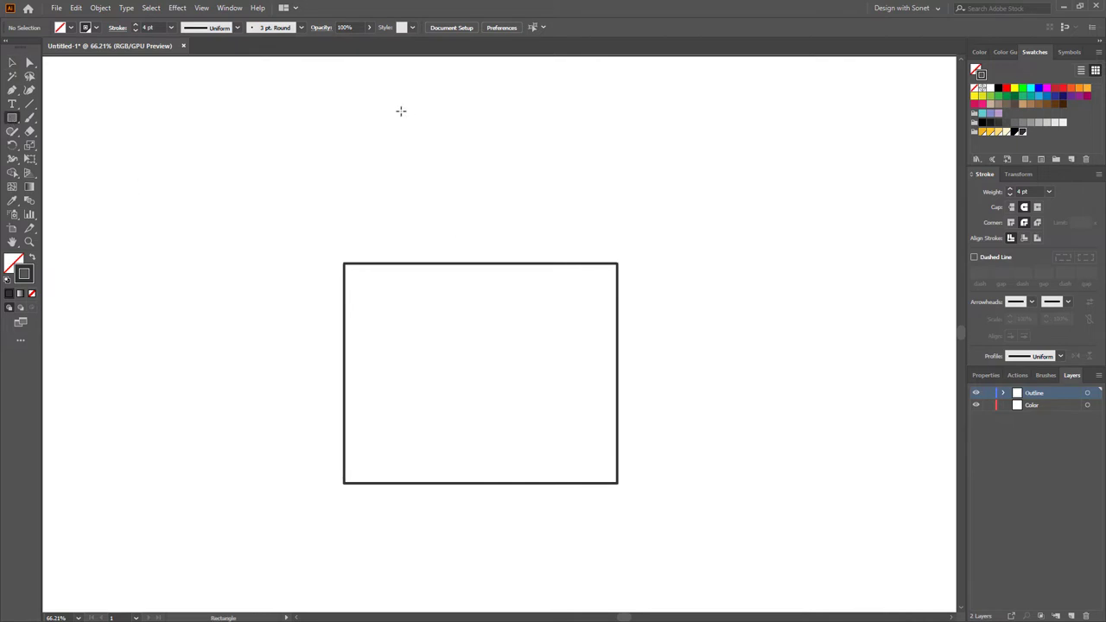
pyautogui.moveTo(401, 109)
pyautogui.mouseDown()
pyautogui.moveTo(518, 247)
pyautogui.moveTo(568, 263)
pyautogui.mouseUp()
pyautogui.press('v')
pyautogui.click(350, 188)
# - Centre both rectangles horizontally relative to the artboard
pyautogui.scroll(-1, 350, 189)
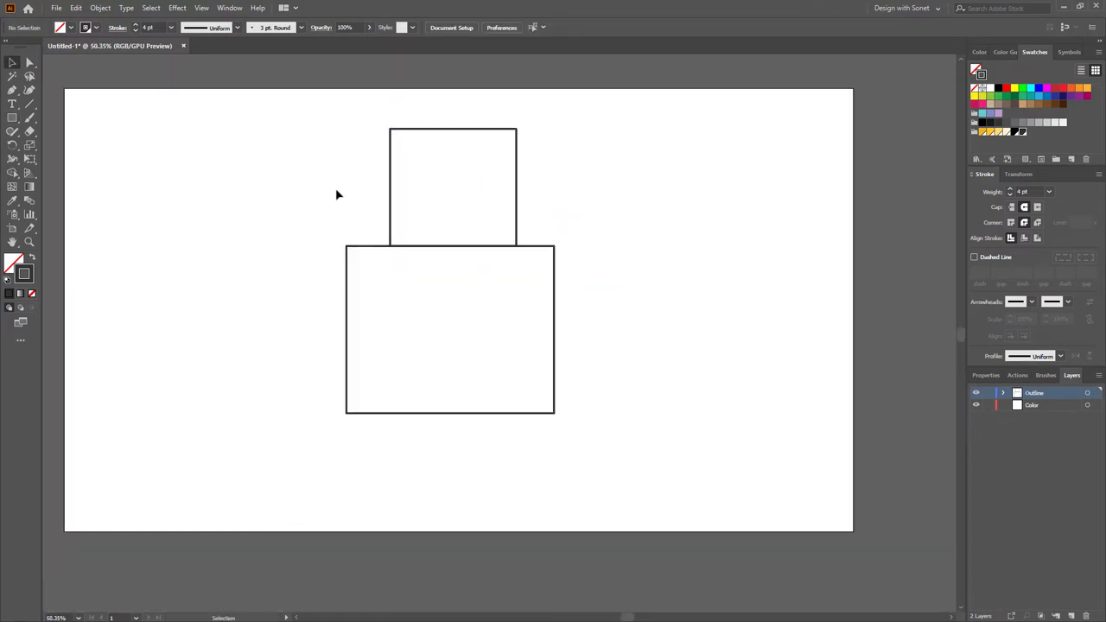
pyautogui.moveTo(309, 151); pyautogui.dragTo(594, 287)
pyautogui.click(457, 26)
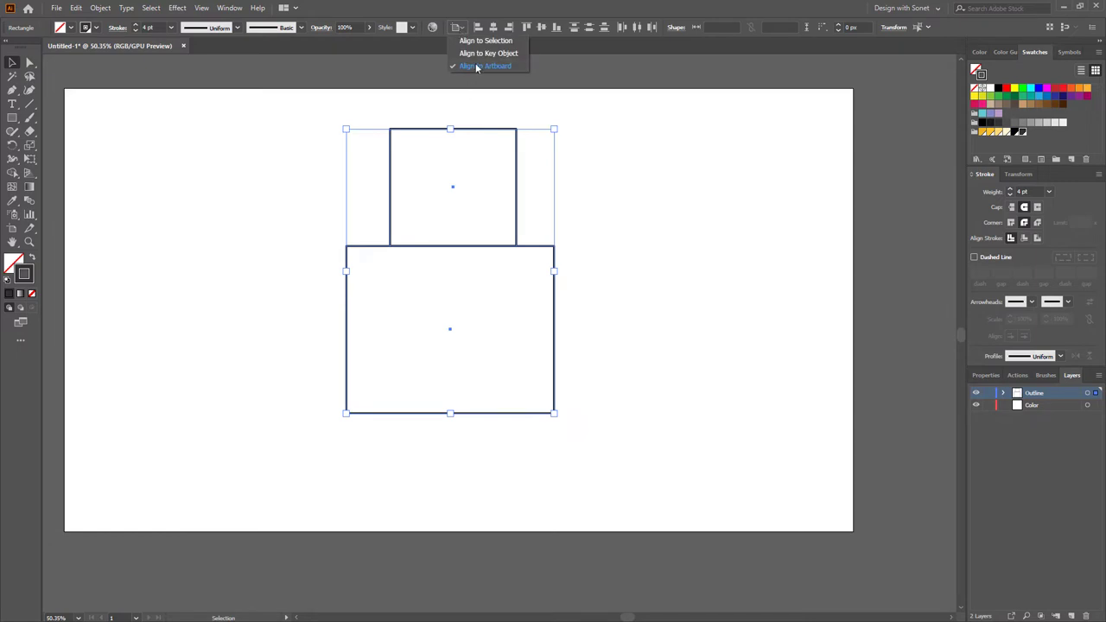
pyautogui.click(497, 31)
pyautogui.click(493, 26)
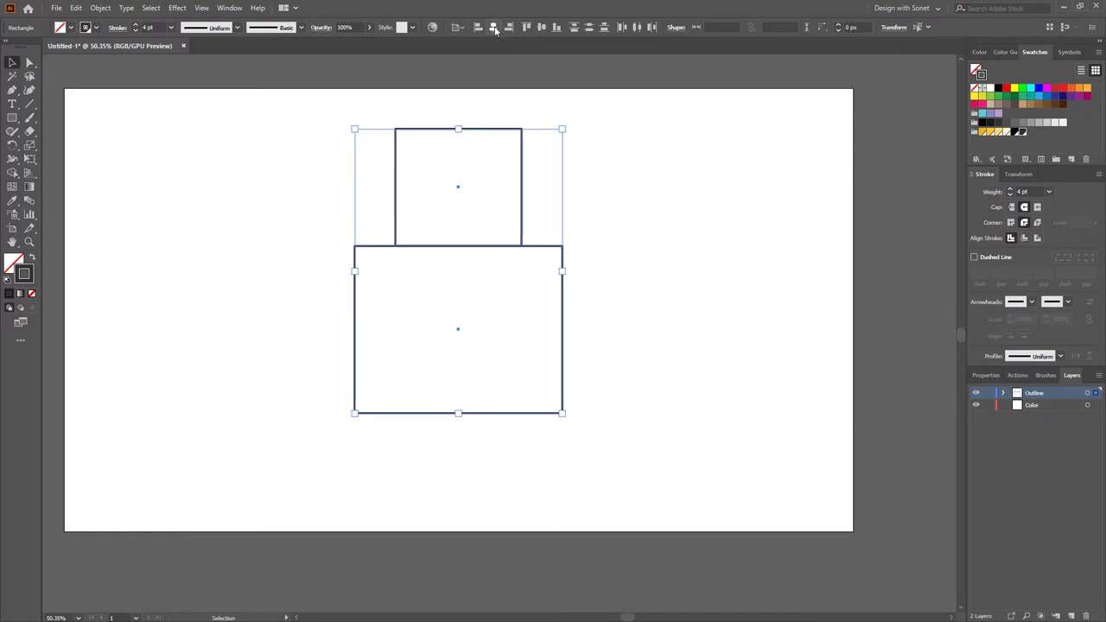
pyautogui.click(688, 308)
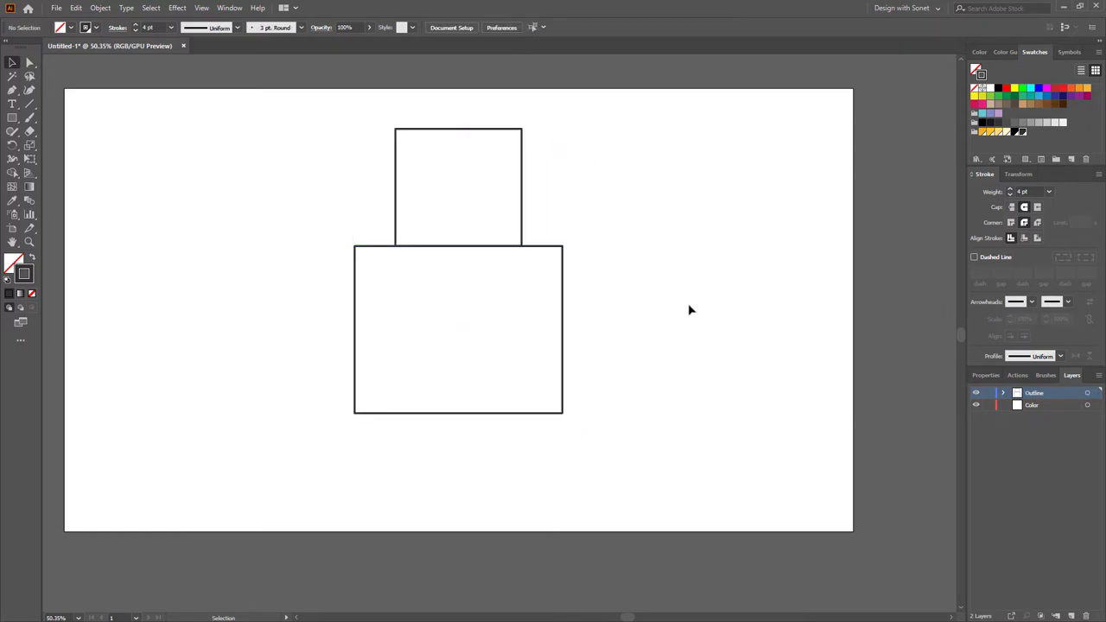
pyautogui.moveTo(442, 173); pyautogui.dragTo(496, 190)
# - Round the top rectangle's two upper corners fully into an arch
pyautogui.press('a')
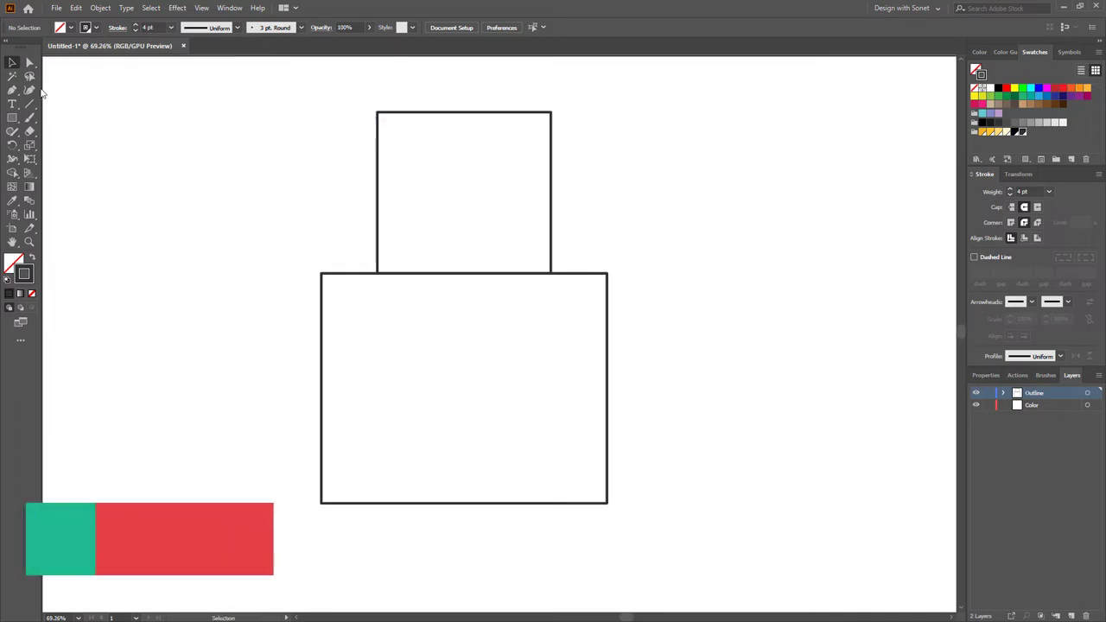
pyautogui.moveTo(336, 94); pyautogui.dragTo(642, 122)
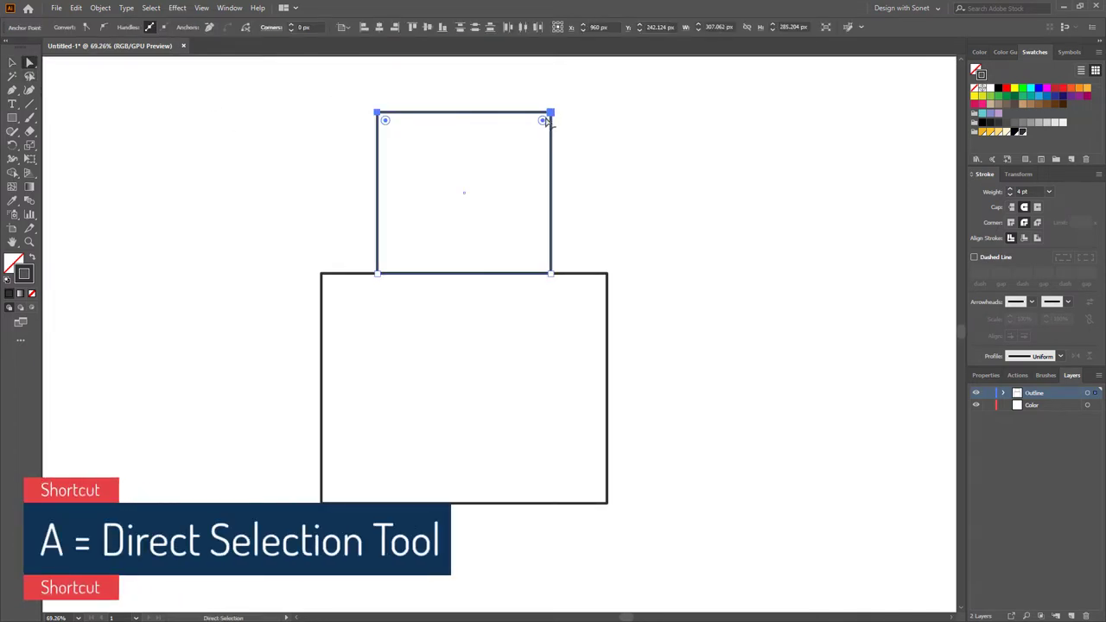
pyautogui.moveTo(543, 123); pyautogui.dragTo(499, 242)
pyautogui.click(595, 221)
# - Round all four corners of the body rectangle to about 28 px
pyautogui.press('v')
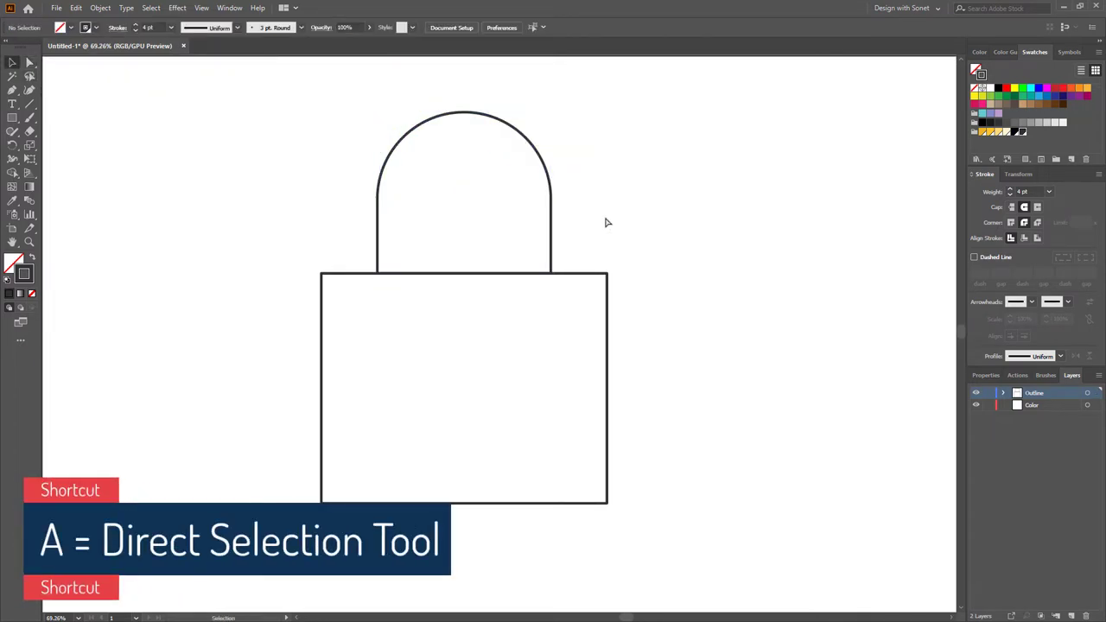
pyautogui.click(417, 503)
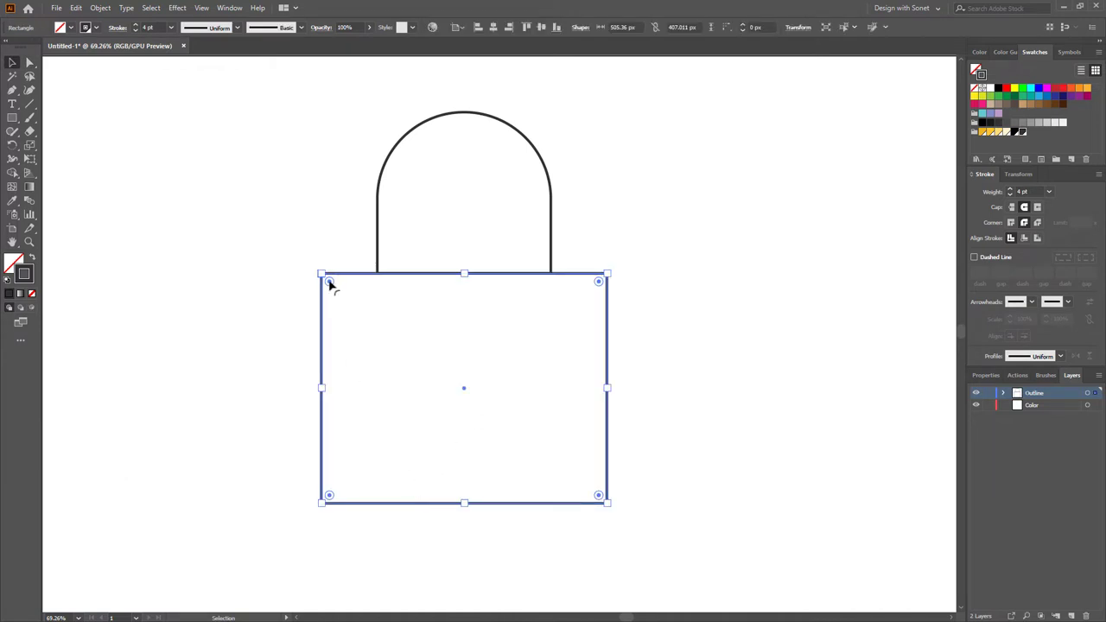
pyautogui.moveTo(330, 282); pyautogui.dragTo(340, 292)
pyautogui.click(247, 314)
pyautogui.scroll(1, 429, 173)
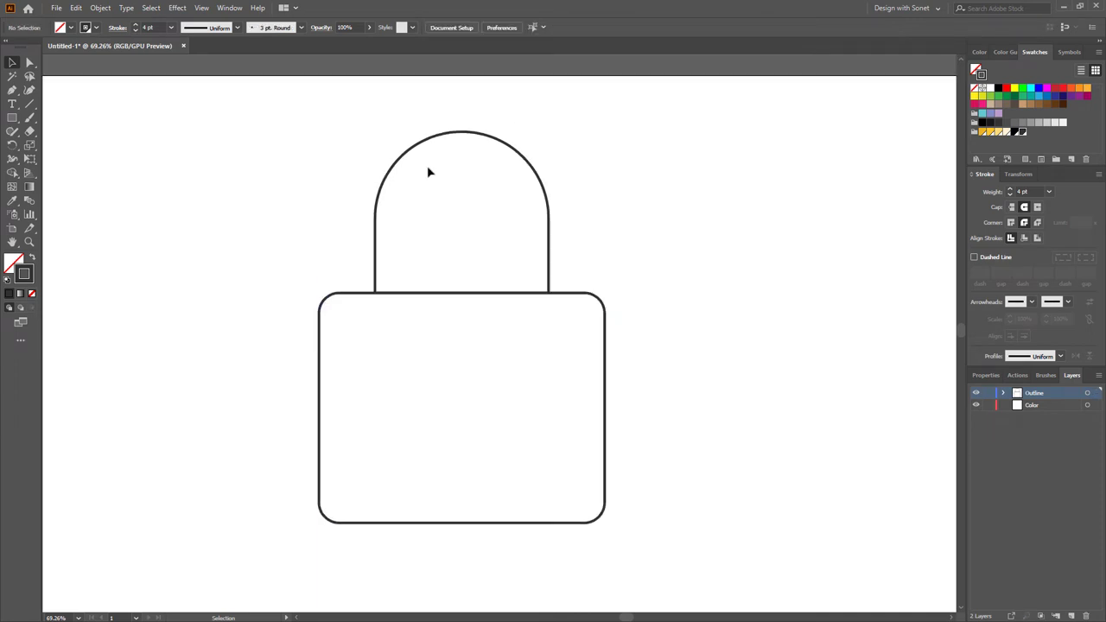
pyautogui.click(404, 157)
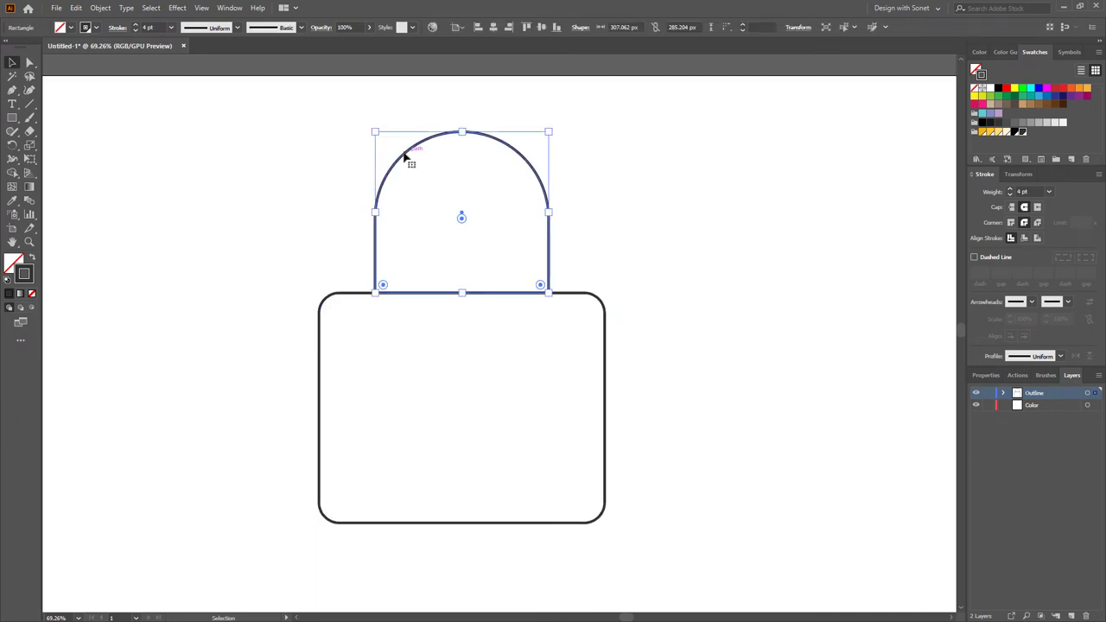
# - Create an inner copy of the arch with Offset Path set to -44 px
pyautogui.click(101, 8)
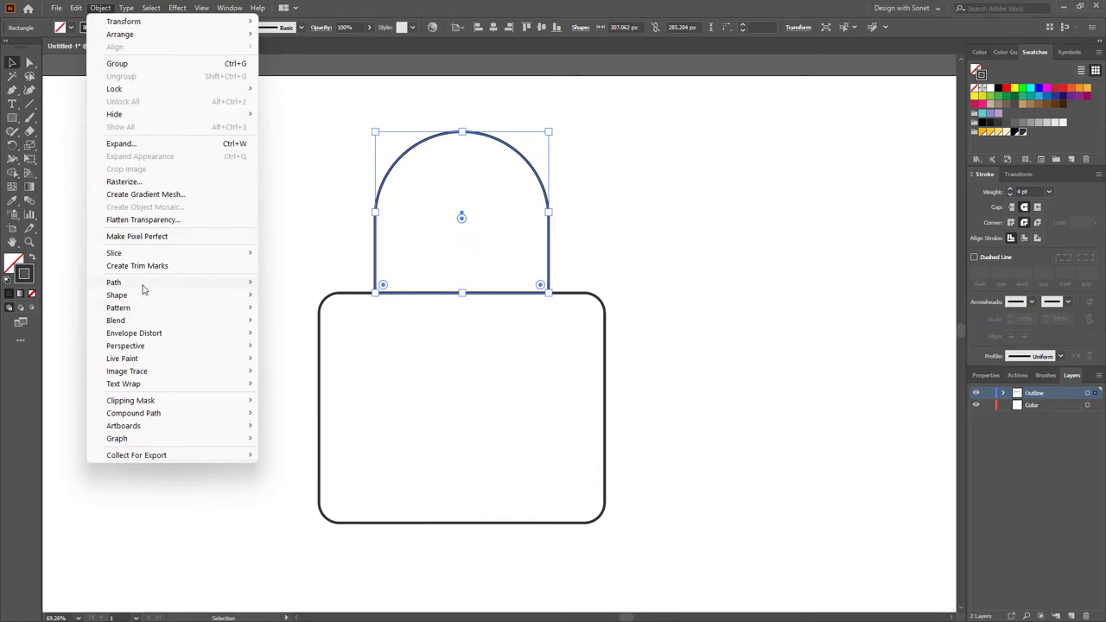
pyautogui.moveTo(147, 283)
pyautogui.click(295, 326)
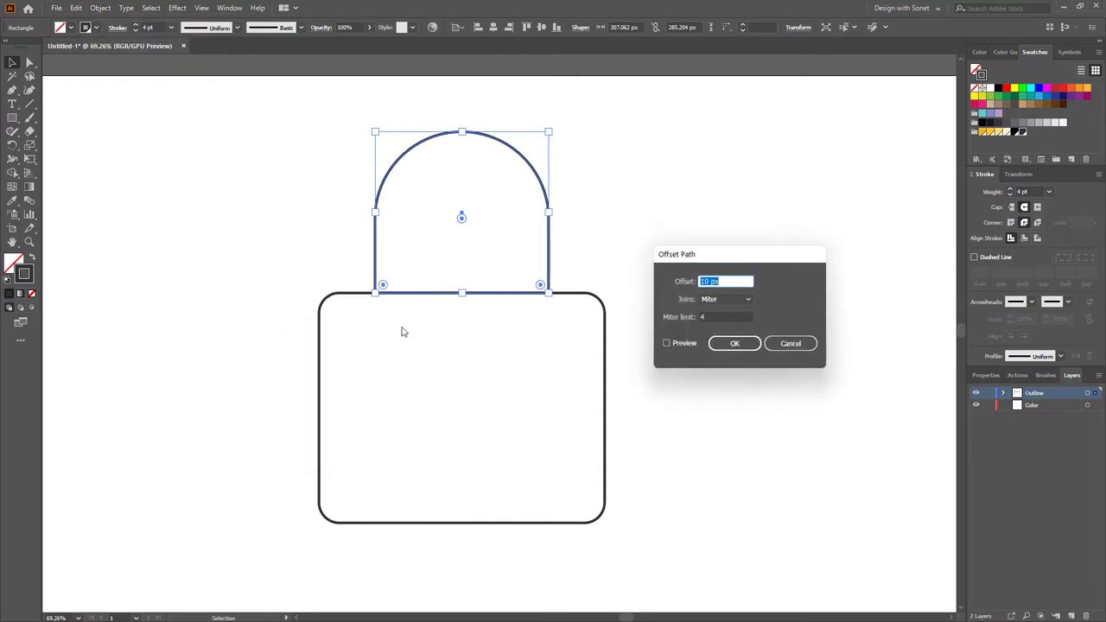
pyautogui.moveTo(743, 266); pyautogui.dragTo(720, 167)
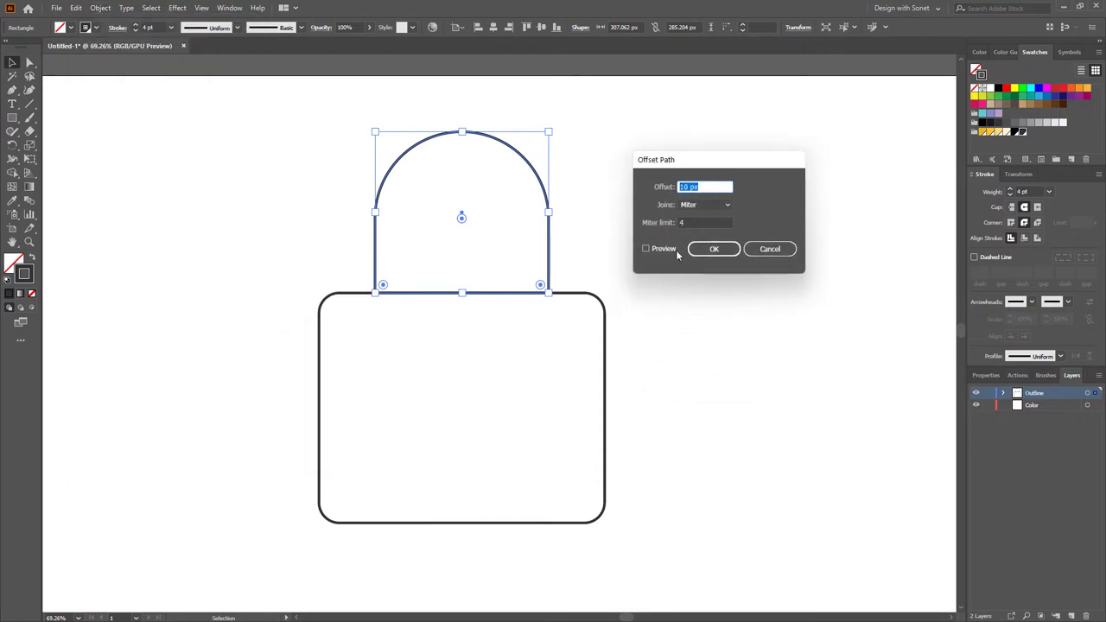
pyautogui.click(655, 248)
pyautogui.click(696, 187)
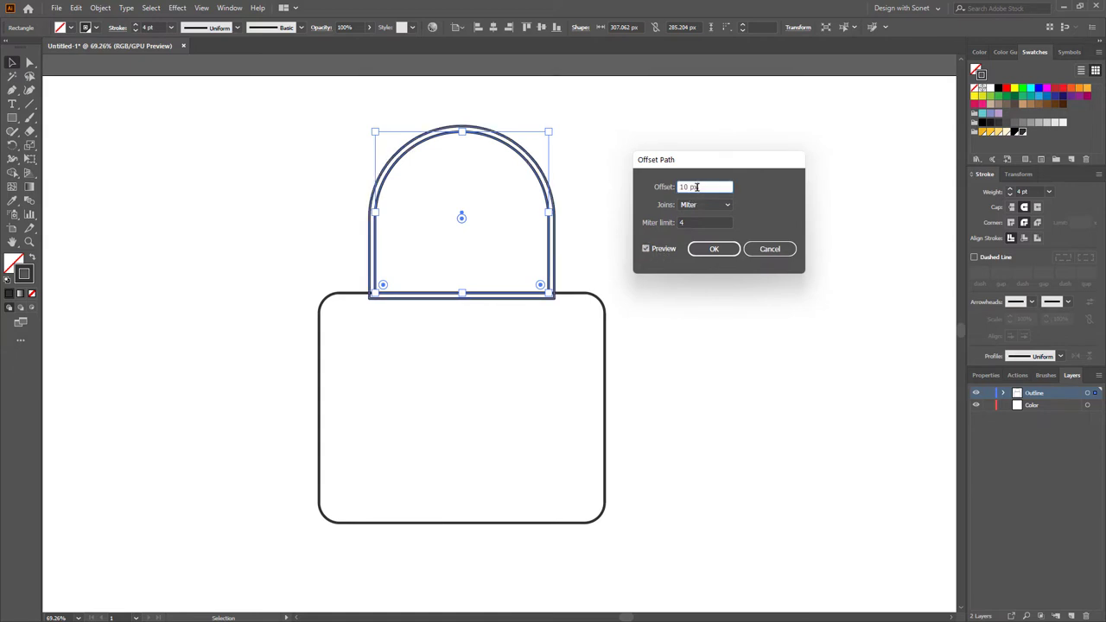
pyautogui.press('Down')
pyautogui.press('Down')
pyautogui.press('Down')
pyautogui.press('Down')
pyautogui.press('Down')
pyautogui.press('Down')
pyautogui.press('Down')
pyautogui.press('Down')
pyautogui.press('Down')
pyautogui.press('Down')
pyautogui.press('Down')
pyautogui.press('Down')
pyautogui.press('Down')
pyautogui.press('Down')
pyautogui.press('Down')
pyautogui.press('Down')
pyautogui.press('Down')
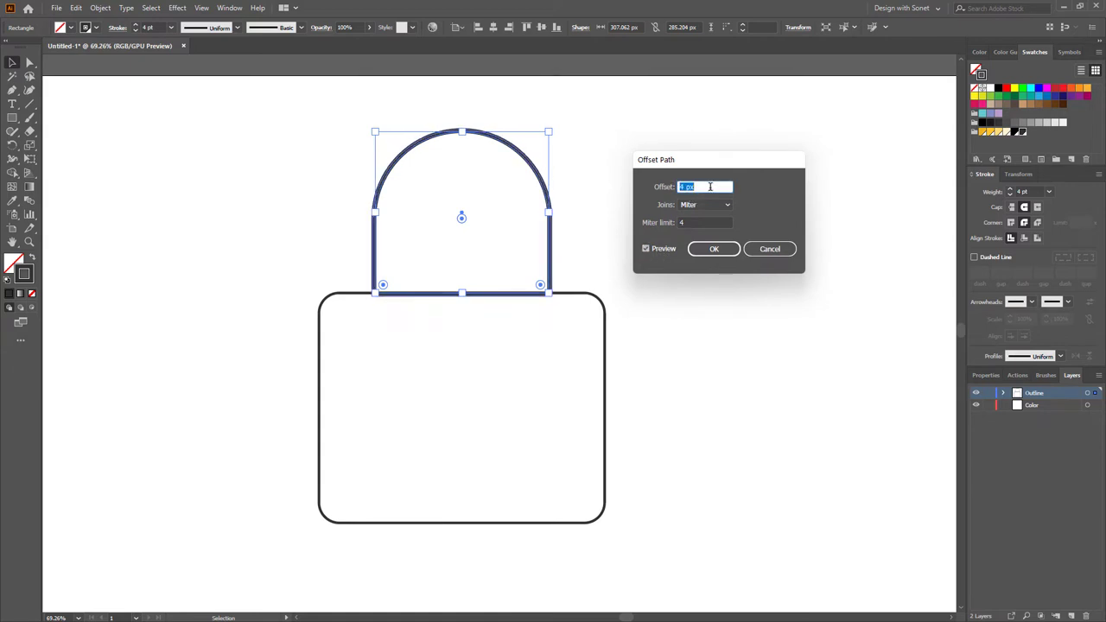
pyautogui.press('Down')
pyautogui.press('Down')
pyautogui.press('Down')
pyautogui.press('Down')
pyautogui.press('Down')
pyautogui.press('Down')
pyautogui.press('Down')
pyautogui.press('Down')
pyautogui.press('Down')
pyautogui.press('Down')
pyautogui.press('Down')
pyautogui.press('Down')
pyautogui.press('Down')
pyautogui.press('Down')
pyautogui.press('Down')
pyautogui.press('Down')
pyautogui.press('Down')
pyautogui.press('Down')
pyautogui.press('Down')
pyautogui.press('Down')
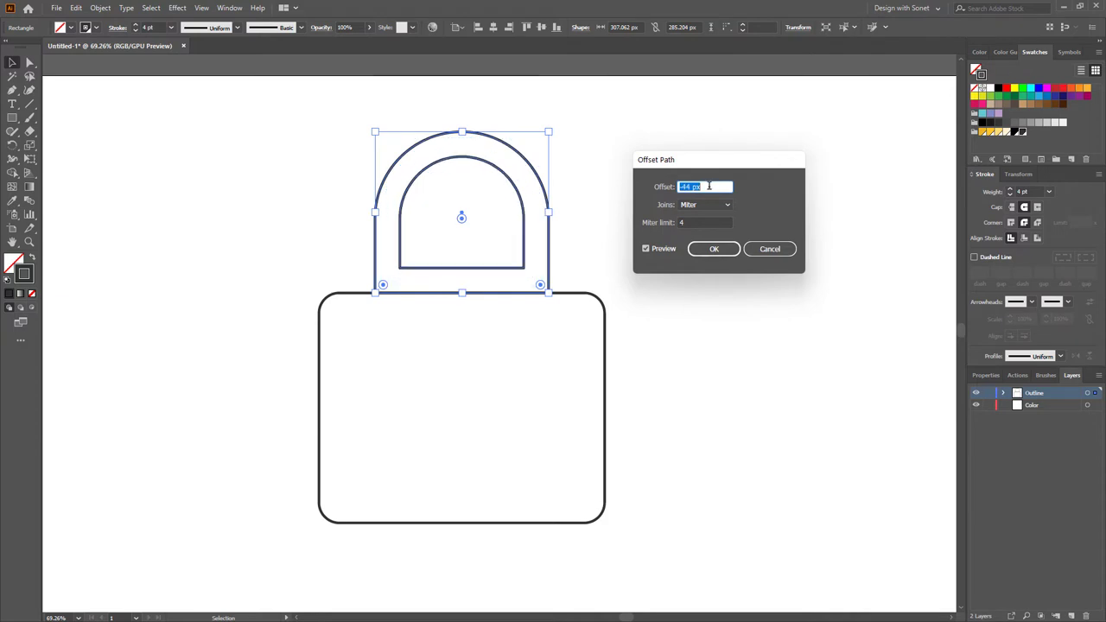
pyautogui.click(706, 250)
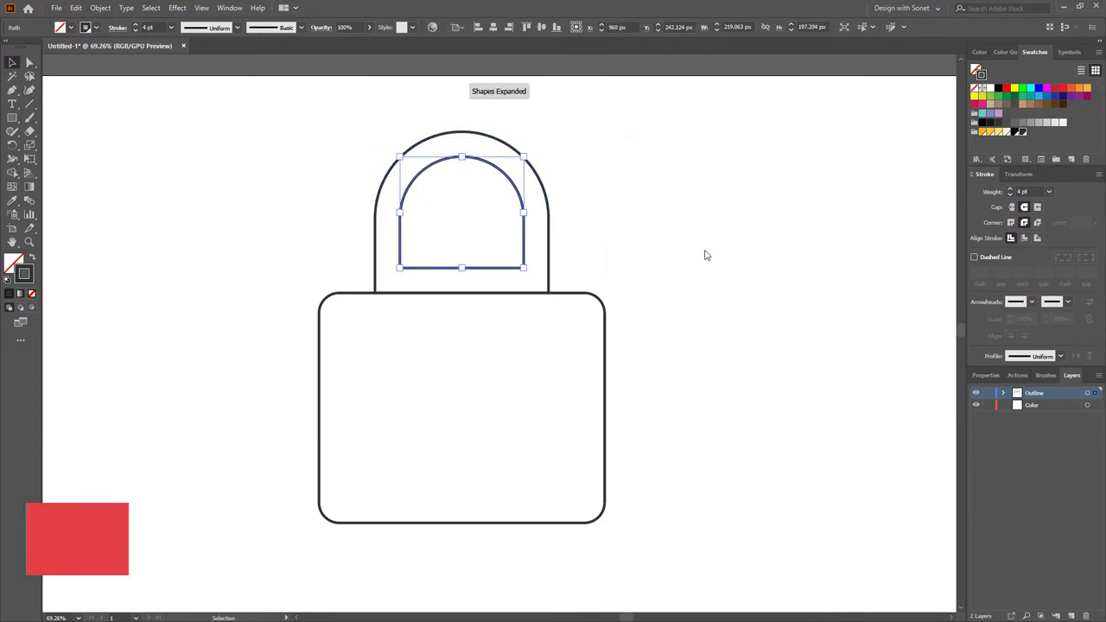
pyautogui.click(103, 135)
# - Extend the inner arch's two bottom anchors down to the top of the lock body
pyautogui.press('a')
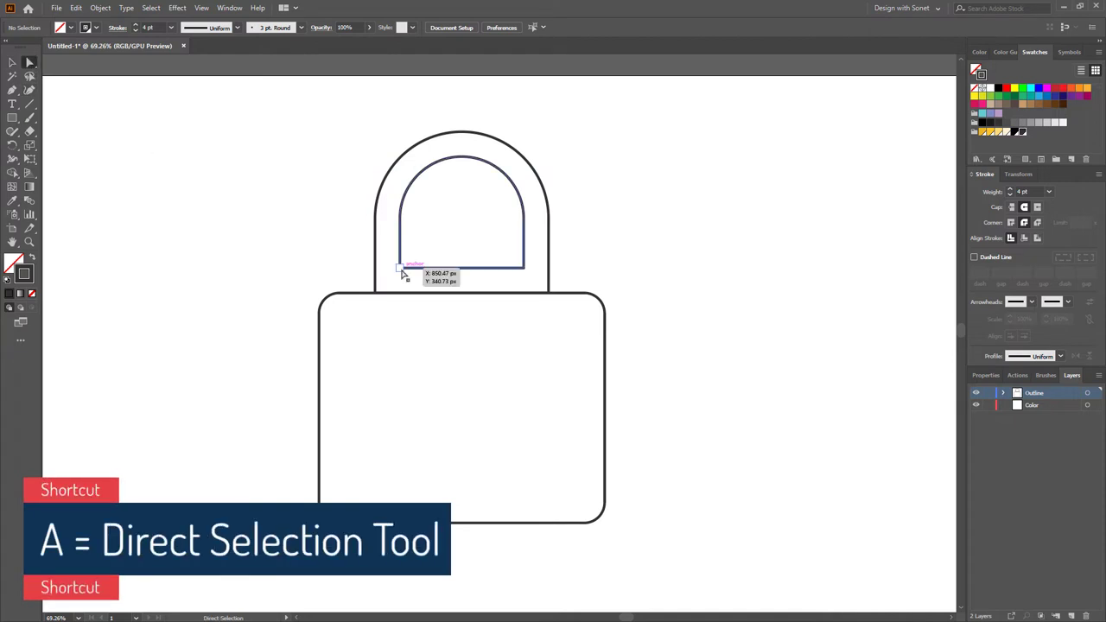
pyautogui.click(400, 268)
pyautogui.keyDown('shift'); pyautogui.click(524, 269); pyautogui.keyUp('shift')
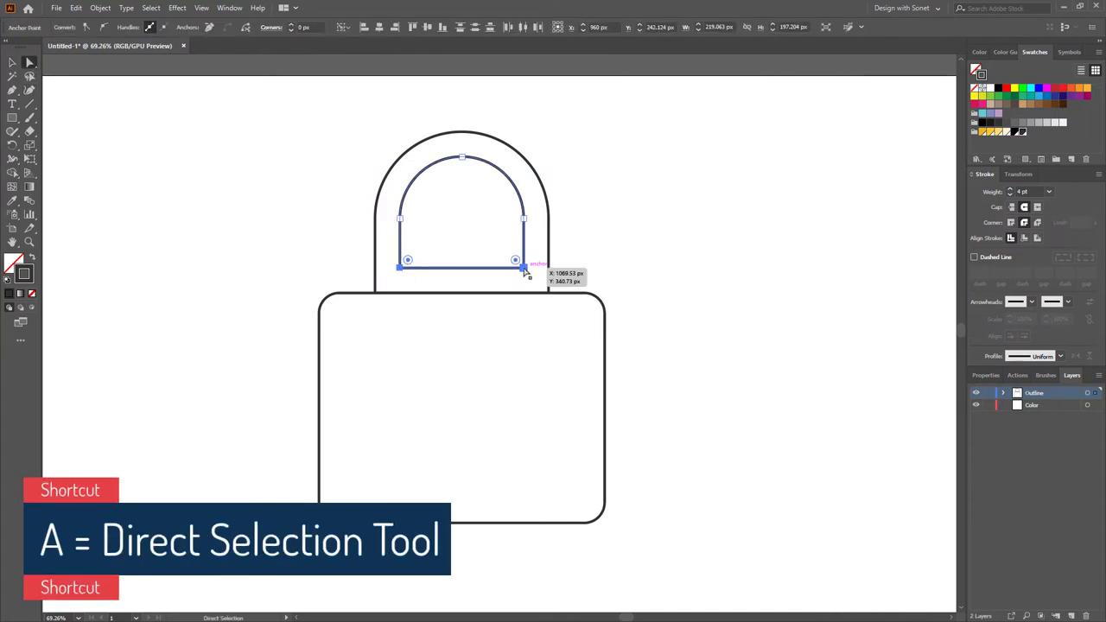
pyautogui.moveTo(526, 273); pyautogui.dragTo(524, 297)
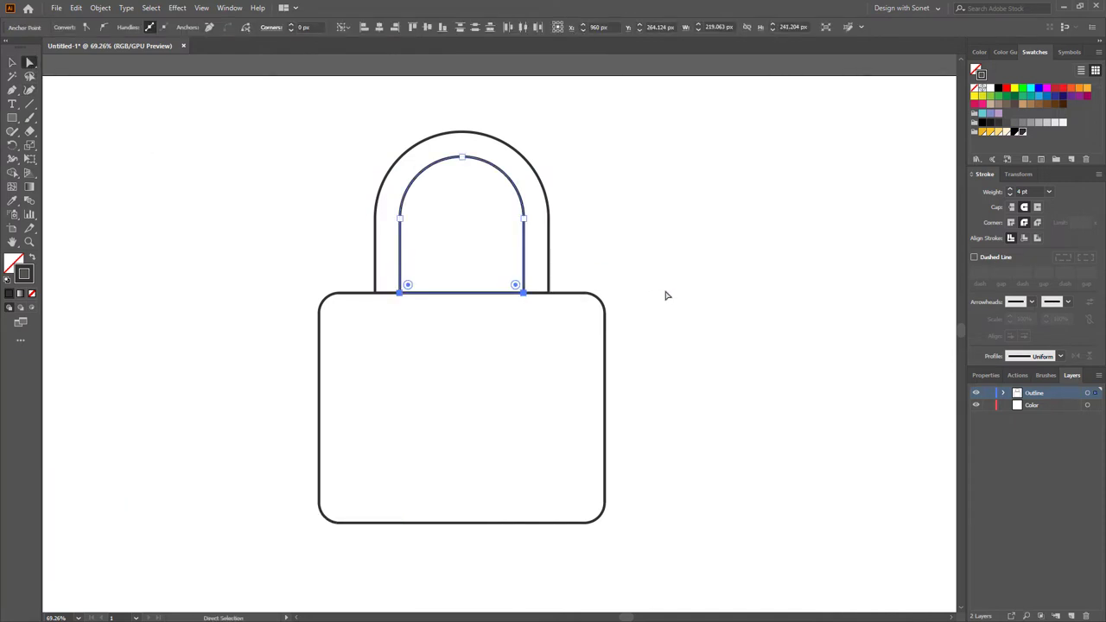
pyautogui.click(666, 295)
pyautogui.press('v')
pyautogui.moveTo(402, 282); pyautogui.dragTo(459, 220)
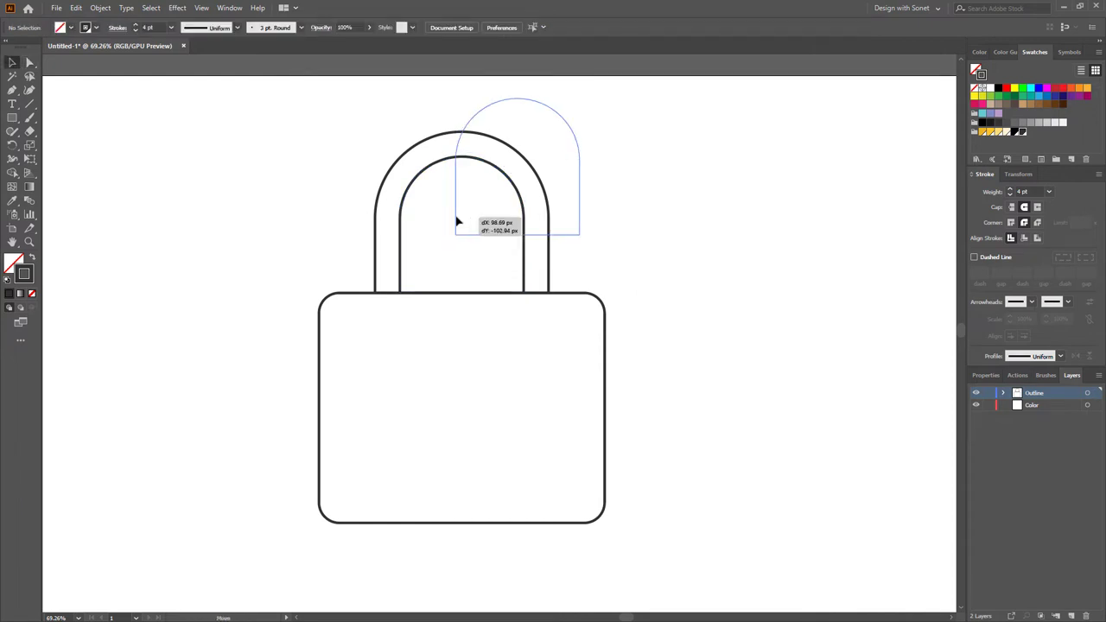
pyautogui.hotkey('ctrl', 'z')
# - Select both arches and merge the band between them with Shape Builder
pyautogui.moveTo(303, 216); pyautogui.dragTo(388, 234)
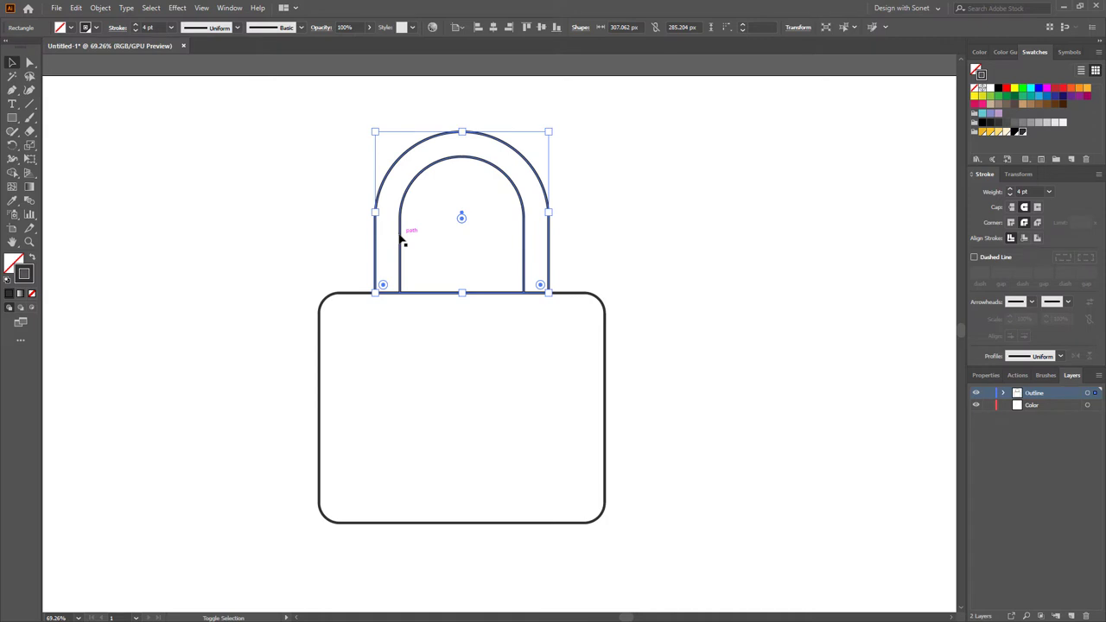
pyautogui.keyDown('shift'); pyautogui.click(400, 238); pyautogui.keyUp('shift')
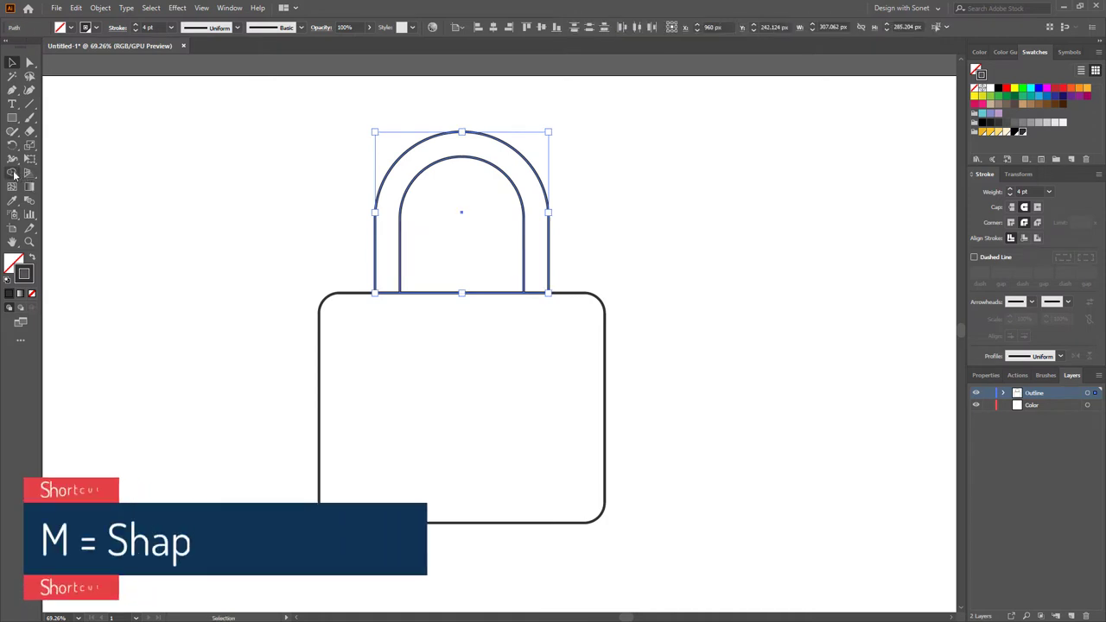
pyautogui.click(12, 172)
pyautogui.click(393, 185)
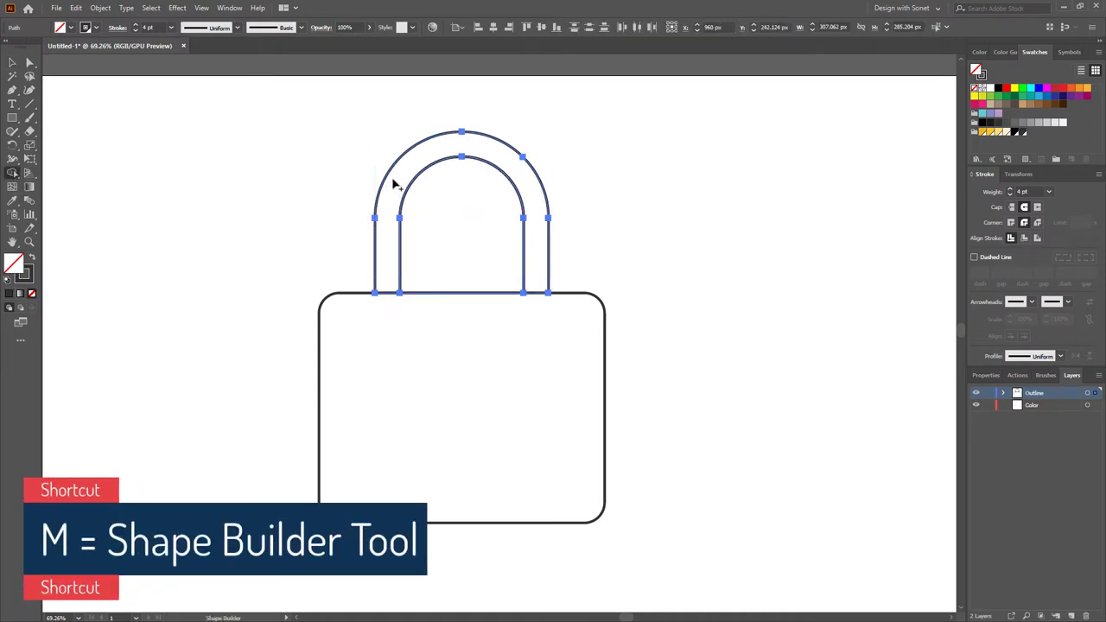
pyautogui.click(12, 62)
pyautogui.click(276, 210)
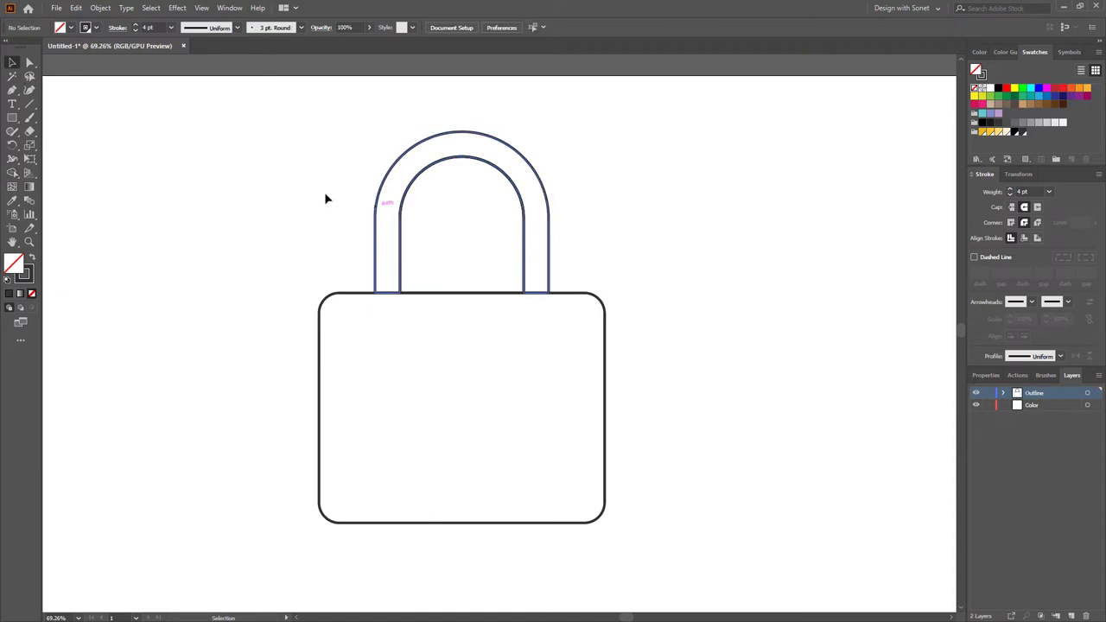
# - Test the shackle band by dragging it aside, undoing each move
pyautogui.moveTo(377, 207); pyautogui.dragTo(113, 173)
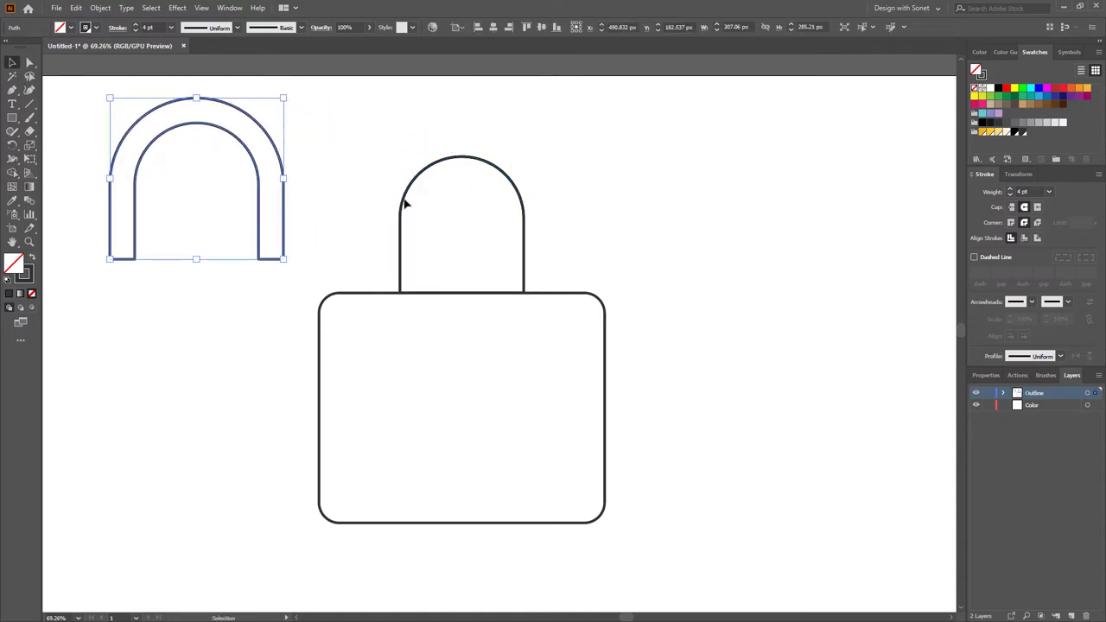
pyautogui.hotkey('ctrl', 'z')
pyautogui.click(662, 210)
pyautogui.click(380, 197)
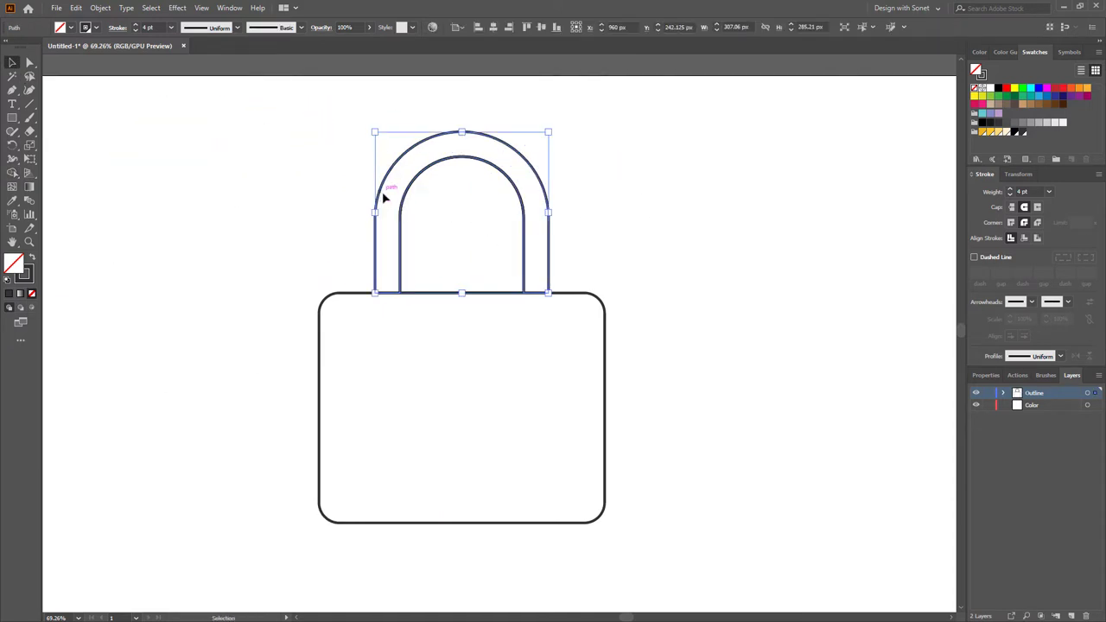
pyautogui.click(448, 208)
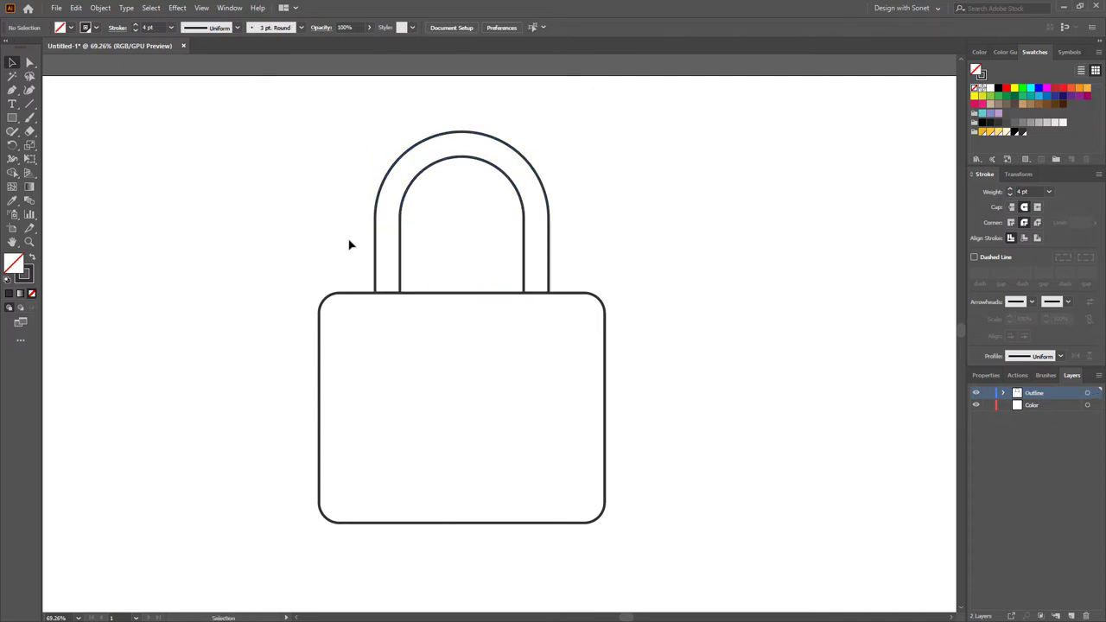
pyautogui.moveTo(375, 222); pyautogui.dragTo(440, 202)
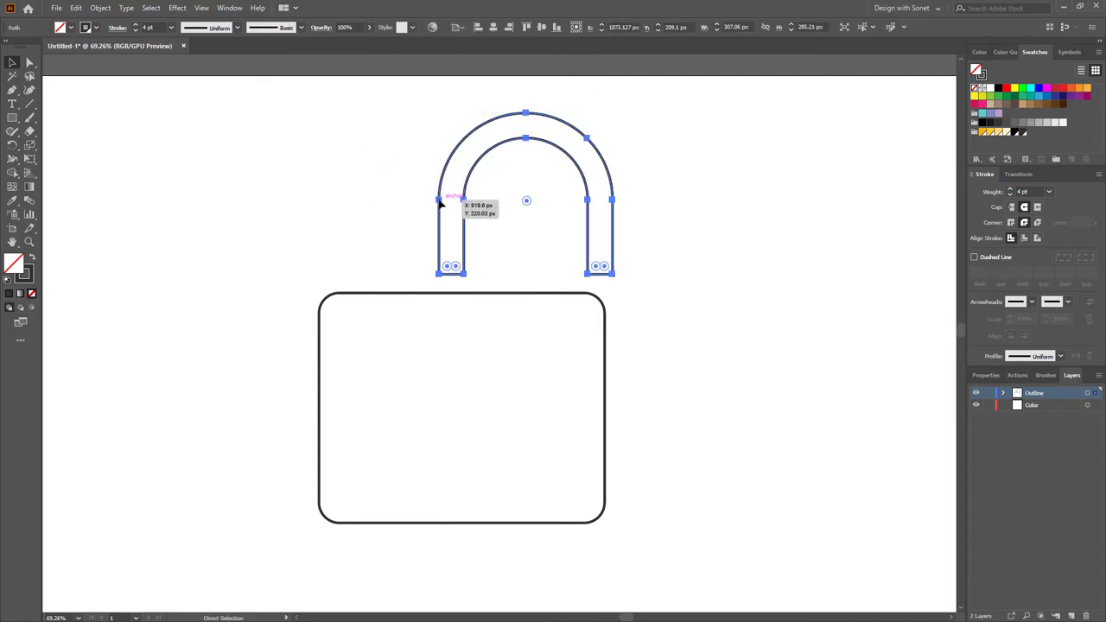
pyautogui.hotkey('ctrl', 'z')
pyautogui.click(705, 306)
pyautogui.moveTo(479, 426); pyautogui.dragTo(518, 353)
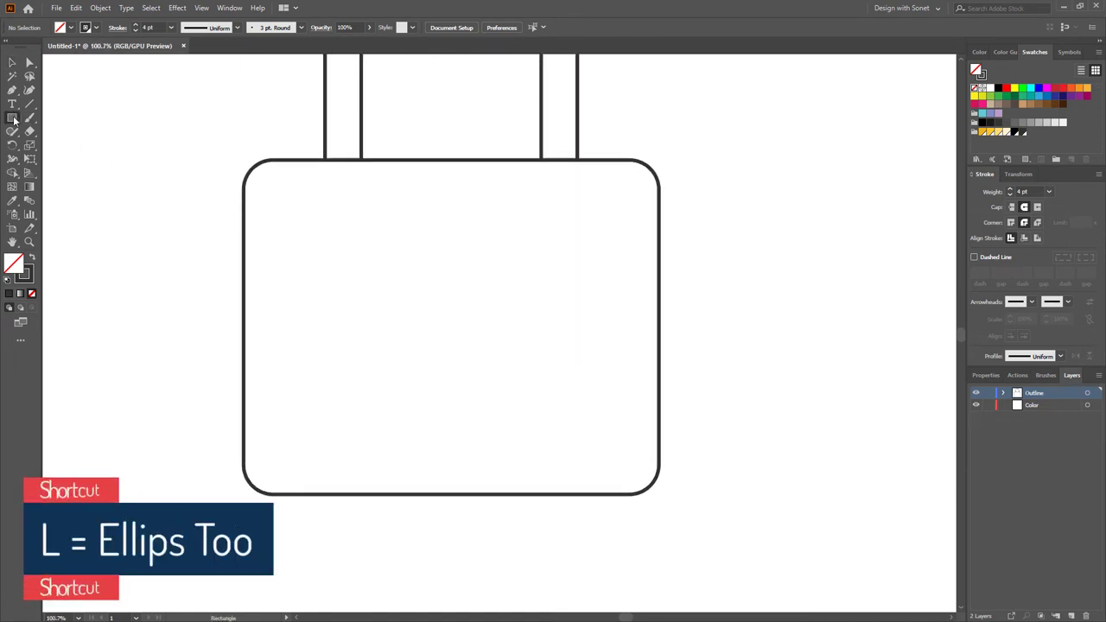
# - Draw a small circle on the lock body and a narrow rectangle below it
pyautogui.moveTo(13, 118); pyautogui.dragTo(46, 146)
pyautogui.moveTo(443, 289); pyautogui.dragTo(465, 310)
pyautogui.press('v')
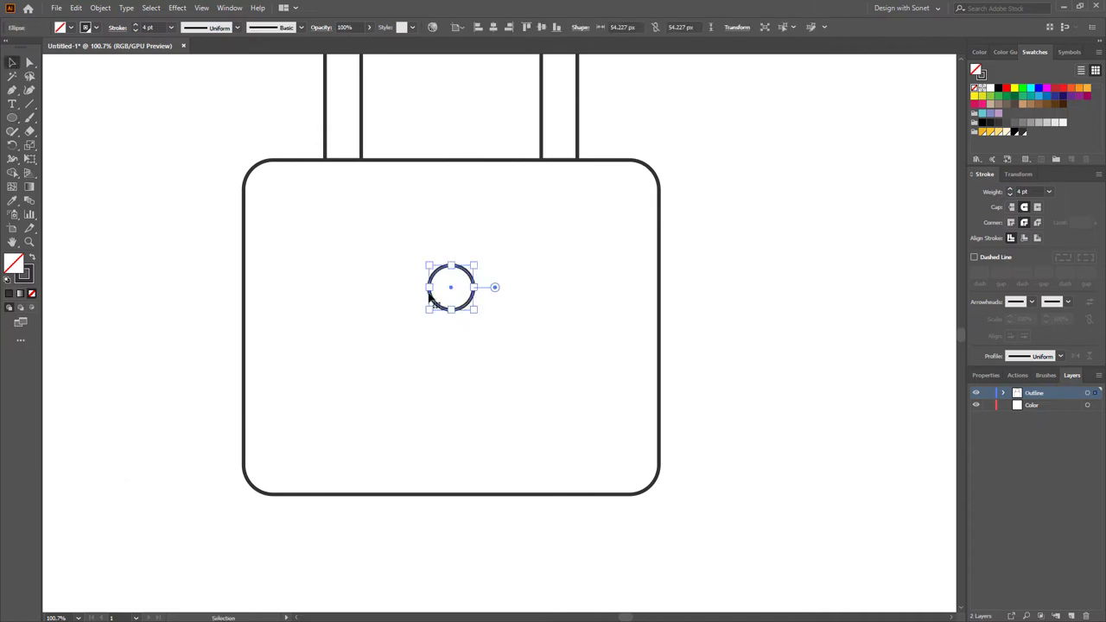
pyautogui.moveTo(12, 118); pyautogui.dragTo(60, 116)
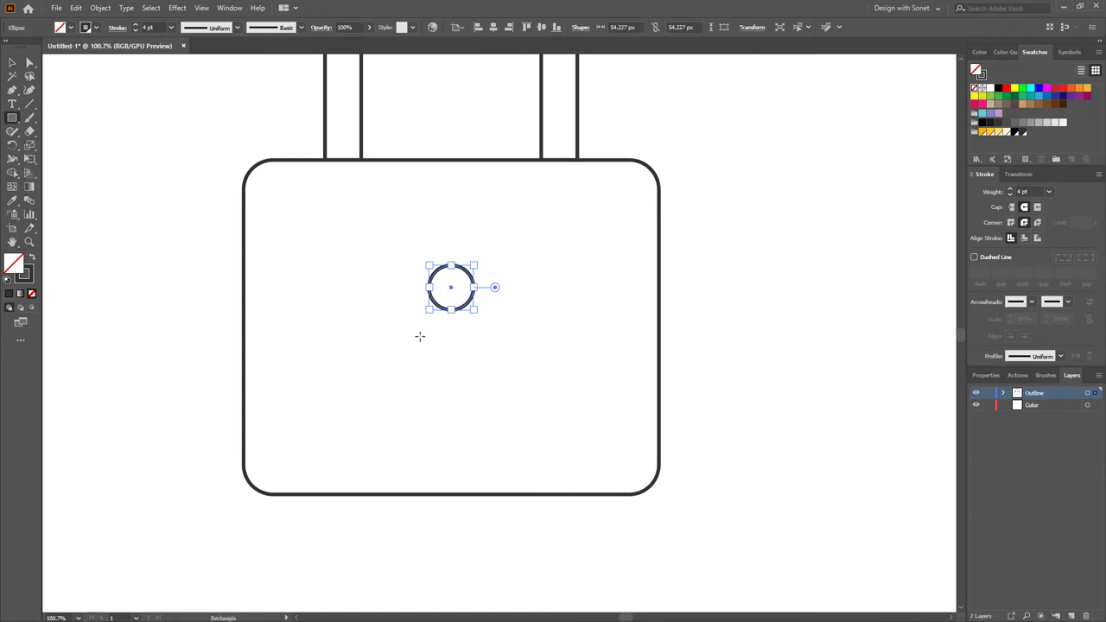
pyautogui.hotkey('ctrl', 'shift', 'a')
pyautogui.scroll(1, 444, 298)
pyautogui.moveTo(476, 319); pyautogui.dragTo(503, 401)
pyautogui.press('v')
pyautogui.hotkey('ctrl', 'shift', 'a')
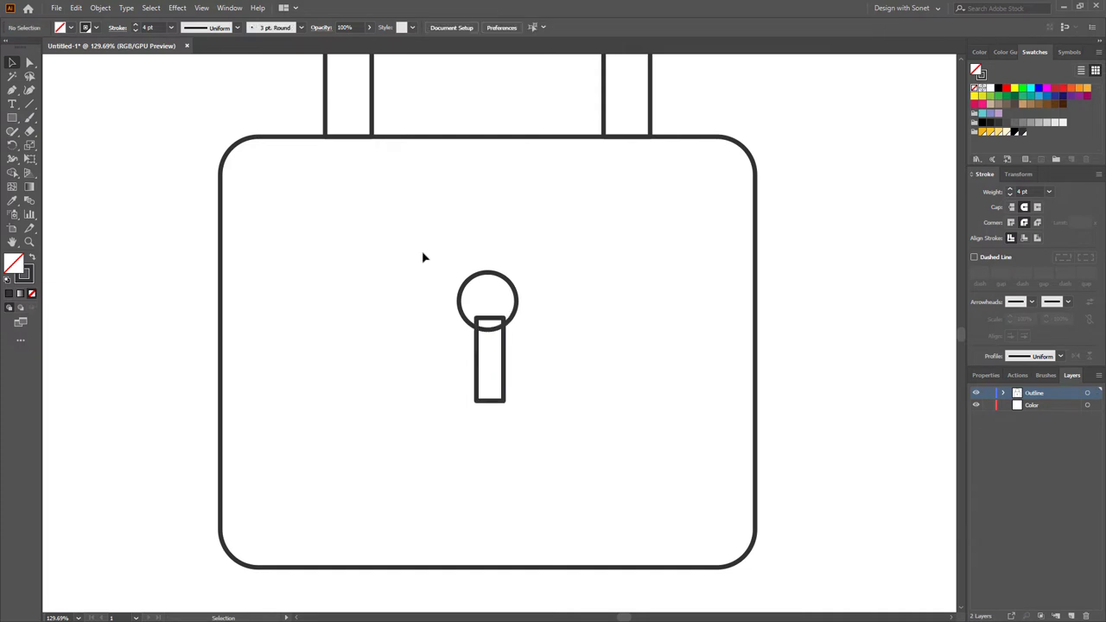
# - Centre the rectangle under the circle and merge both into one keyhole shape
pyautogui.moveTo(422, 254); pyautogui.dragTo(604, 348)
pyautogui.click(494, 27)
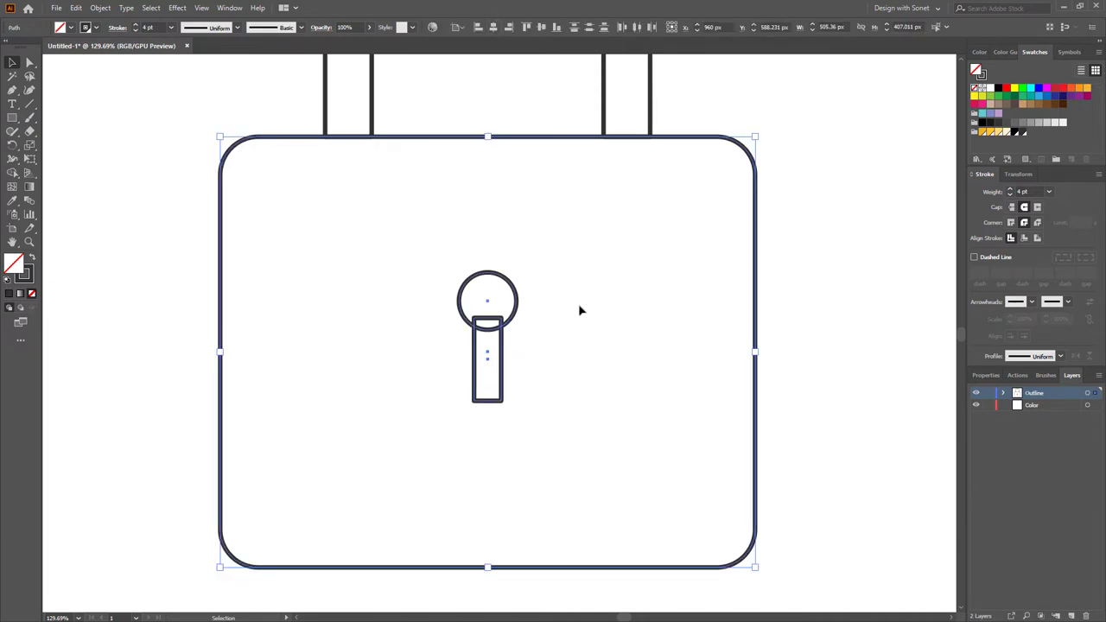
pyautogui.hotkey('ctrl', 'shift', 'a')
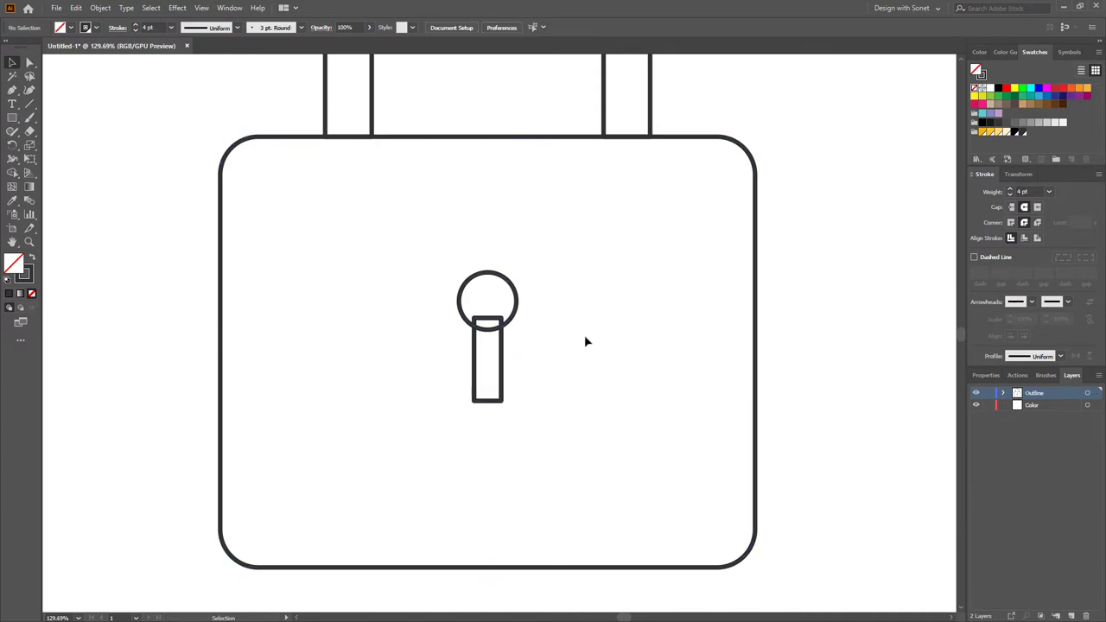
pyautogui.click(496, 332)
pyautogui.keyDown('shift'); pyautogui.click(504, 361); pyautogui.keyUp('shift')
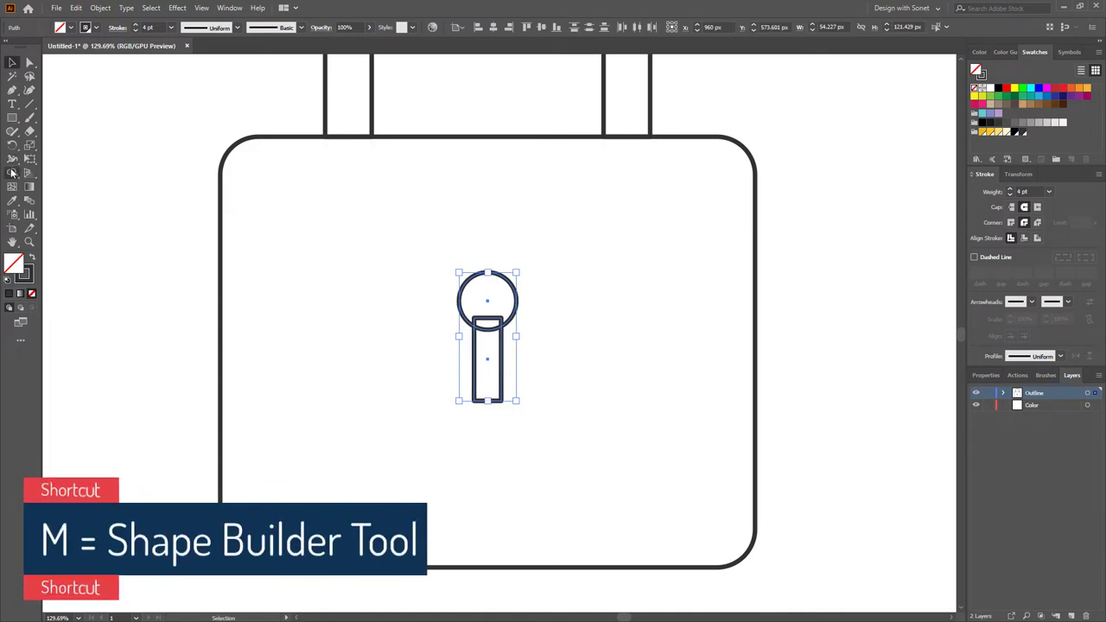
pyautogui.click(12, 173)
pyautogui.moveTo(487, 304); pyautogui.dragTo(489, 363)
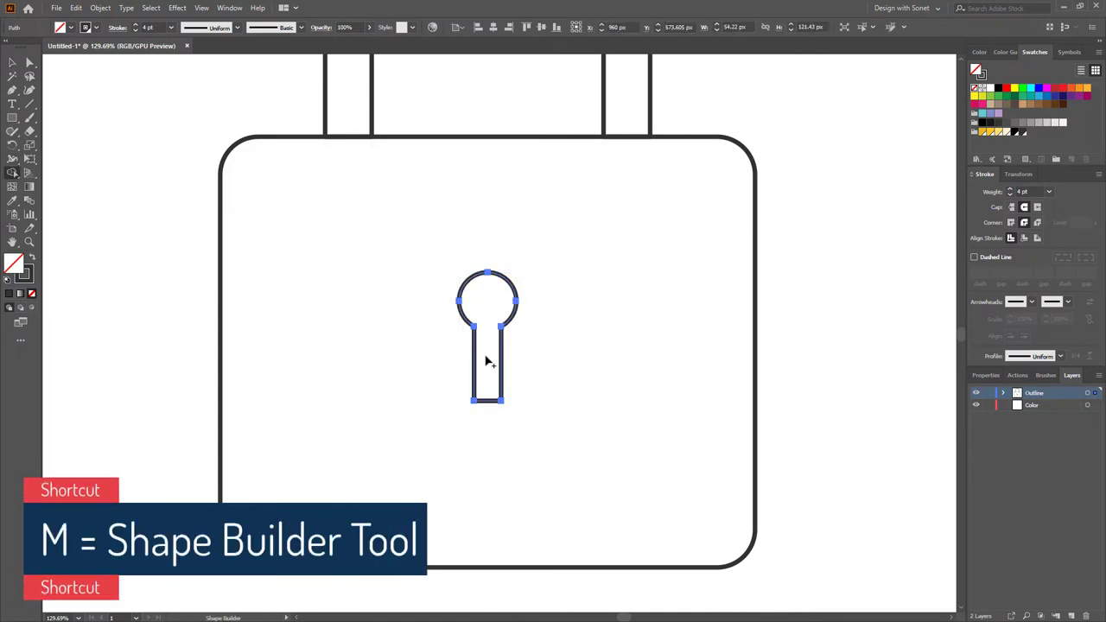
pyautogui.hotkey('ctrl', 'shift', 'a')
pyautogui.press('v')
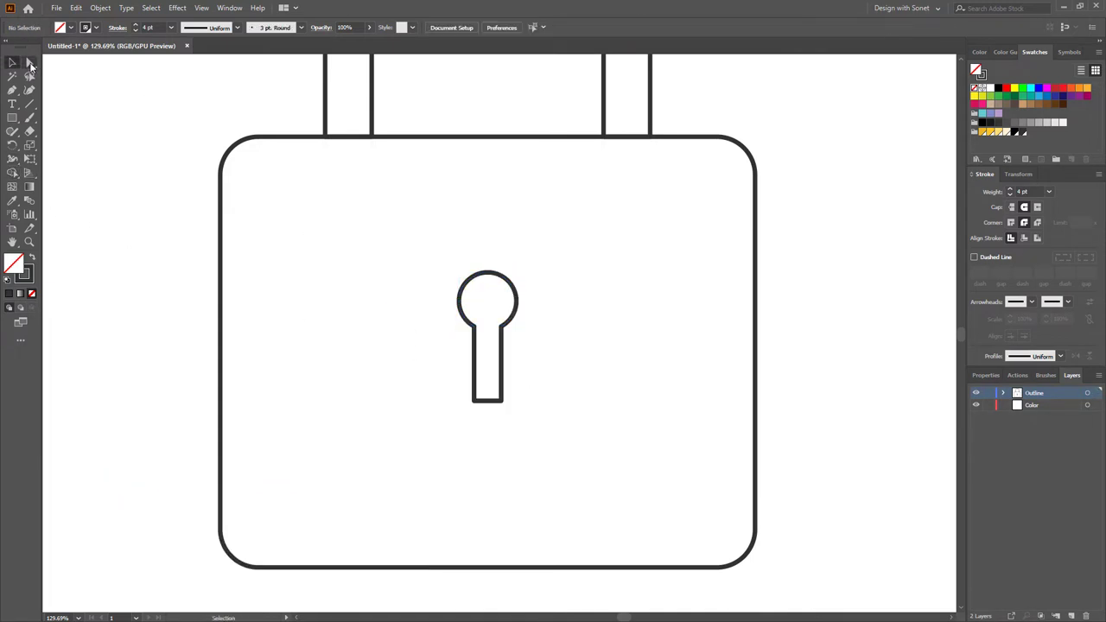
pyautogui.click(30, 65)
# - Round off the keyhole's two bottom corners and view the whole lock
pyautogui.moveTo(459, 393); pyautogui.dragTo(483, 367)
pyautogui.hotkey('ctrl', 'shift', 'a')
pyautogui.press('v')
pyautogui.keyDown('alt'); pyautogui.click(293, 268); pyautogui.keyUp('alt')
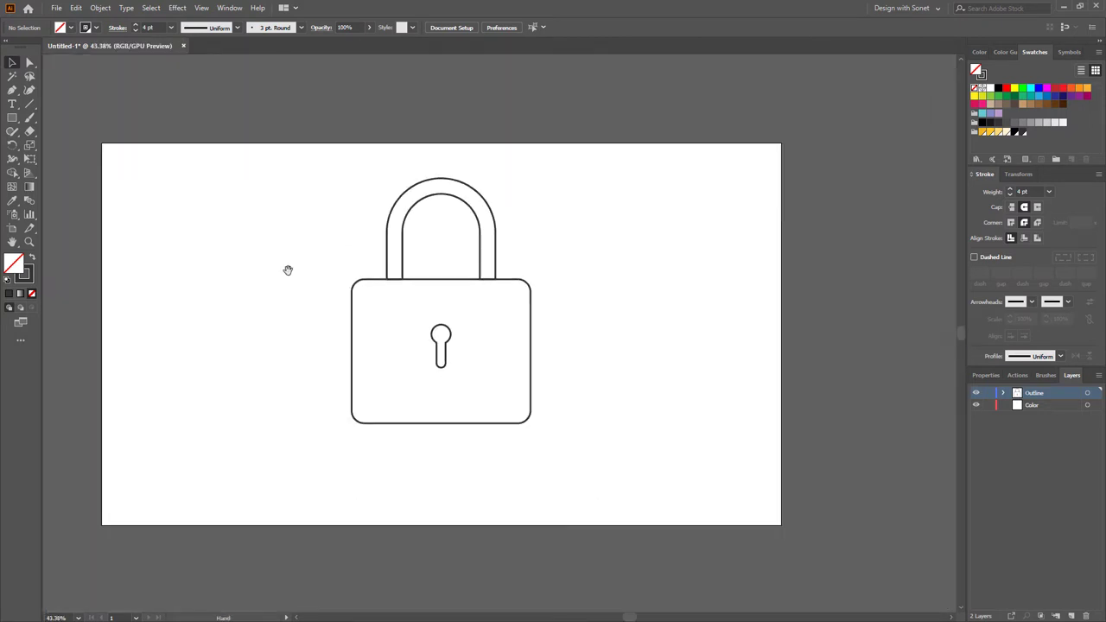
pyautogui.moveTo(266, 160); pyautogui.dragTo(640, 465)
pyautogui.moveTo(511, 355); pyautogui.dragTo(516, 358)
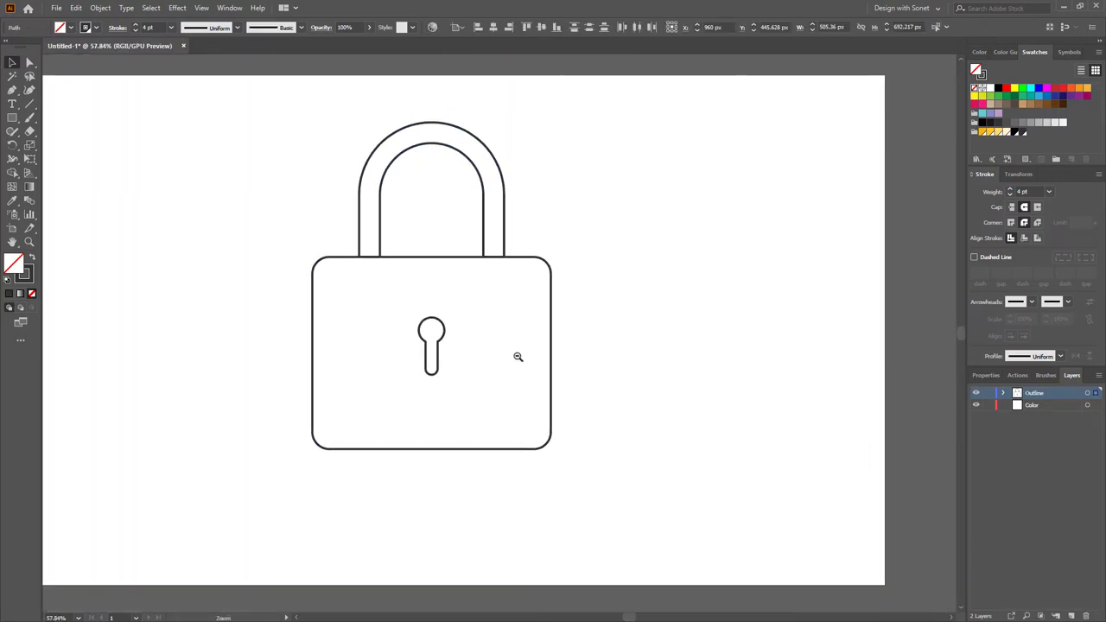
# - Copy all the lock artwork onto the Color layer and lock the Outline layer
pyautogui.press('v')
pyautogui.hotkey('ctrl', 'a')
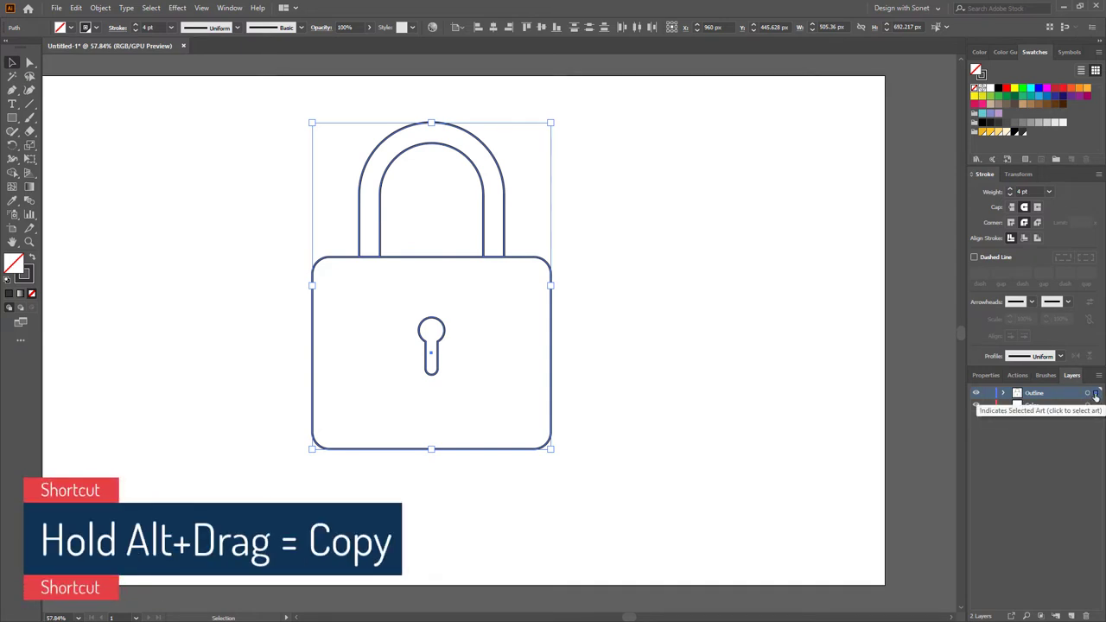
pyautogui.moveTo(1095, 408); pyautogui.dragTo(1096, 408)
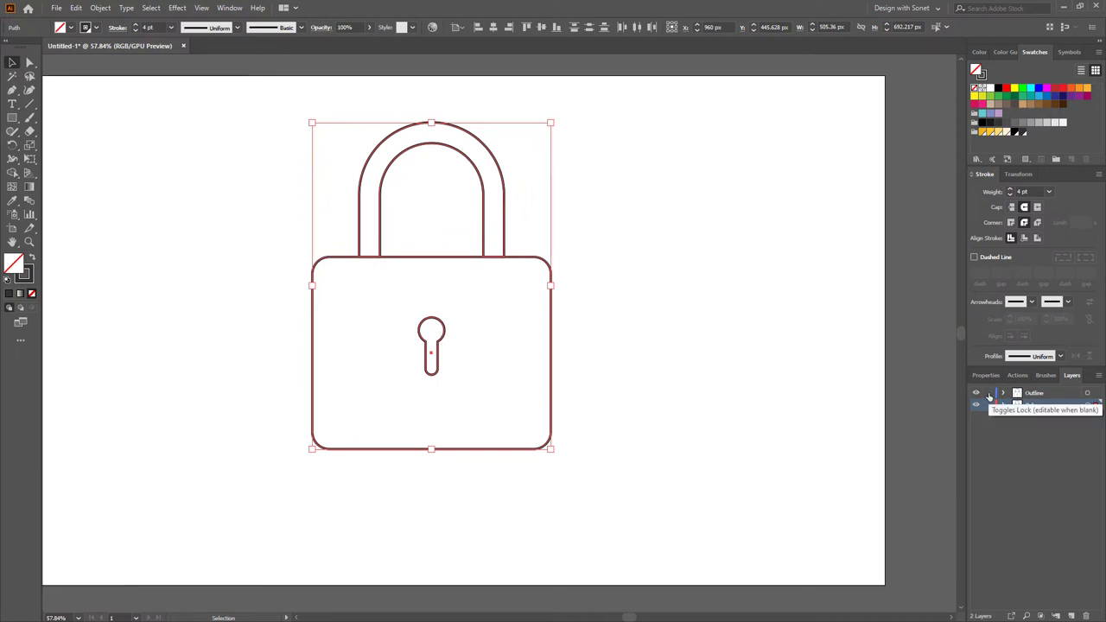
pyautogui.click(989, 393)
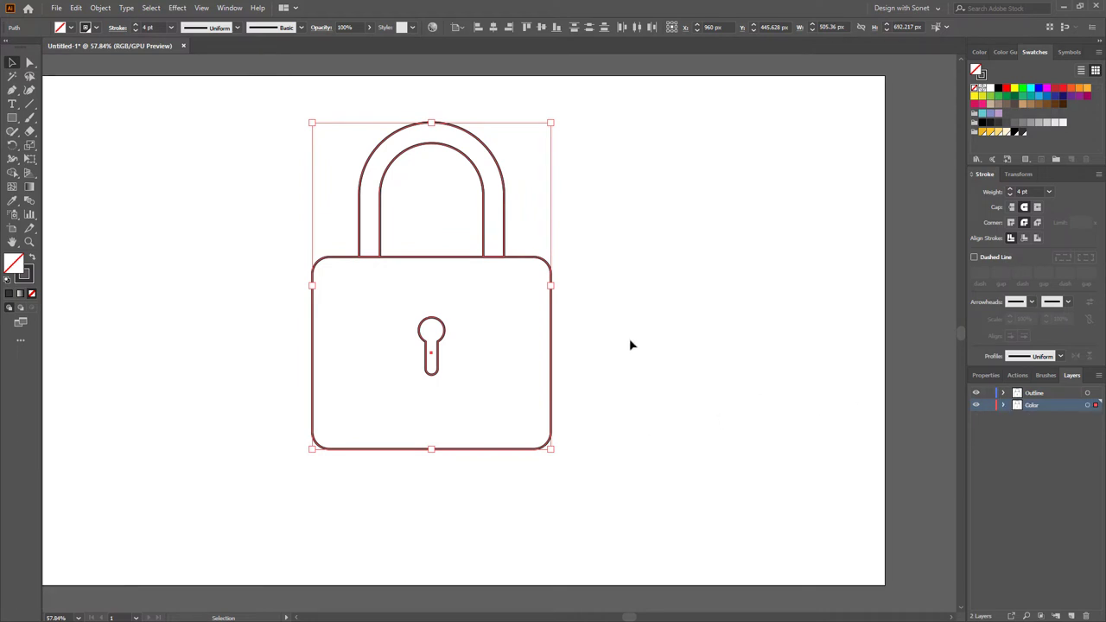
# - Undo the stray duplicate padlock and reselect the whole padlock outline
pyautogui.moveTo(553, 326); pyautogui.dragTo(320, 327)
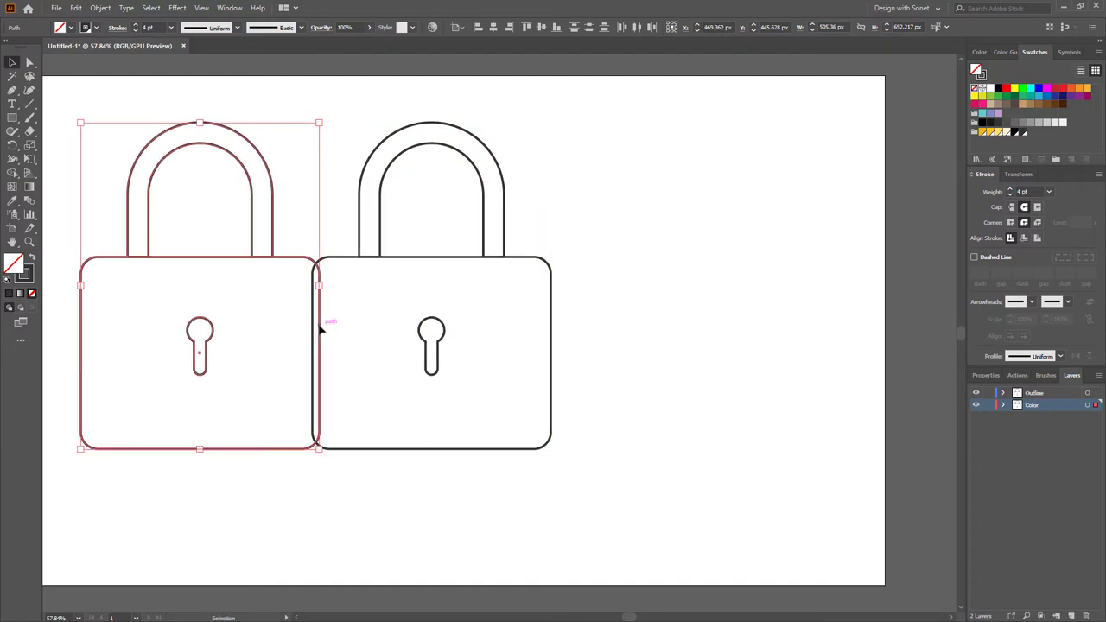
pyautogui.hotkey('ctrl', 'z')
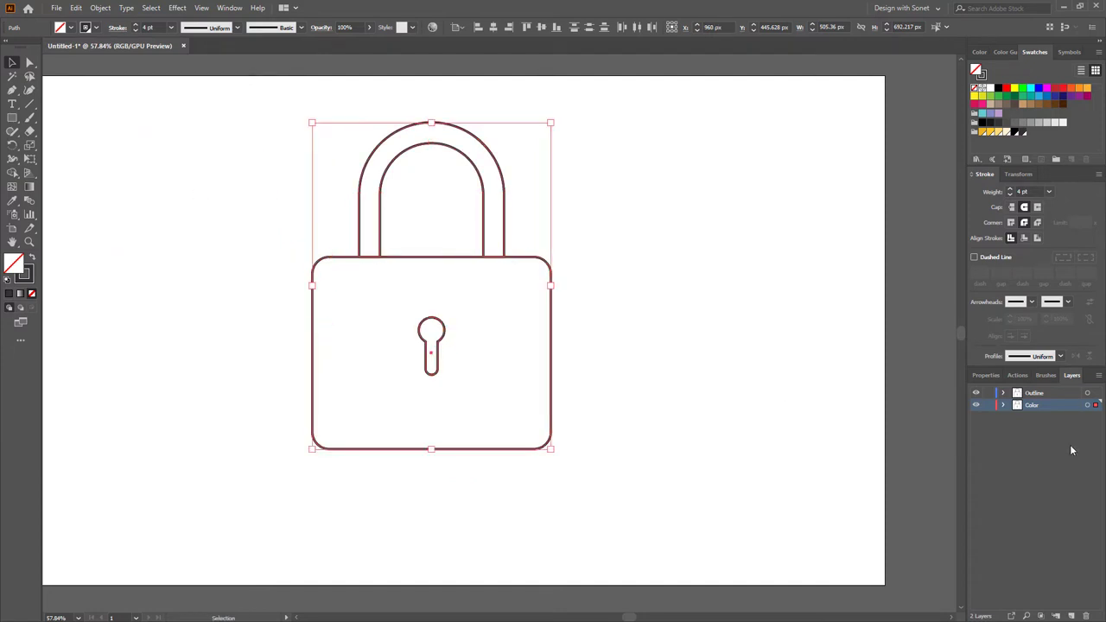
pyautogui.click(737, 424)
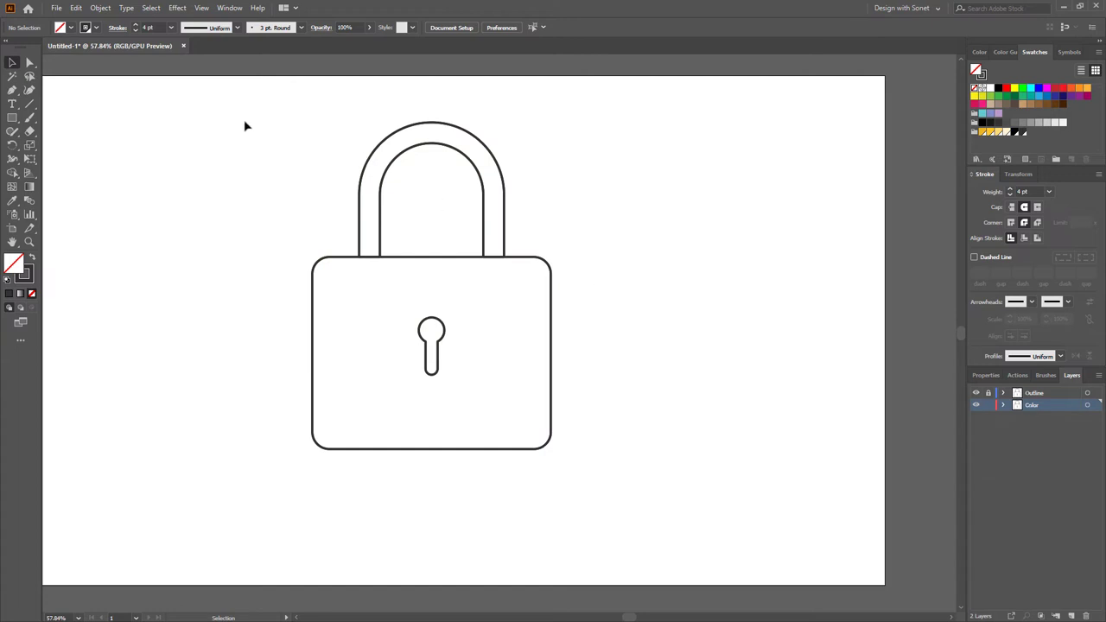
pyautogui.moveTo(245, 123); pyautogui.dragTo(655, 480)
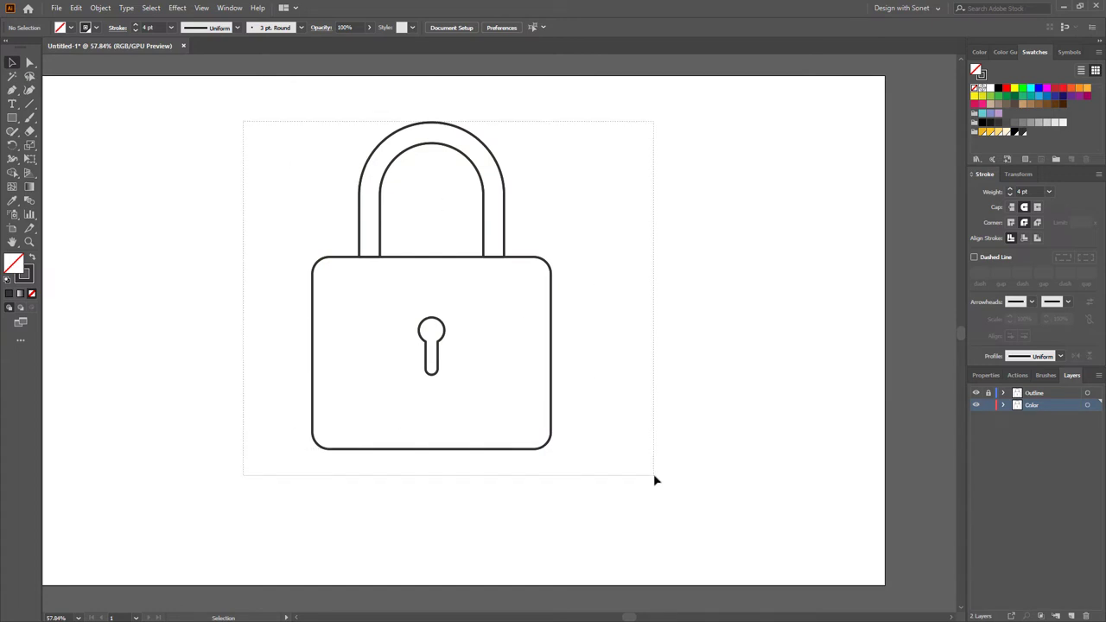
pyautogui.moveTo(654, 474); pyautogui.dragTo(654, 474)
# - Swap fill and stroke so the padlock shapes fill dark grey without outlines
pyautogui.click(29, 274)
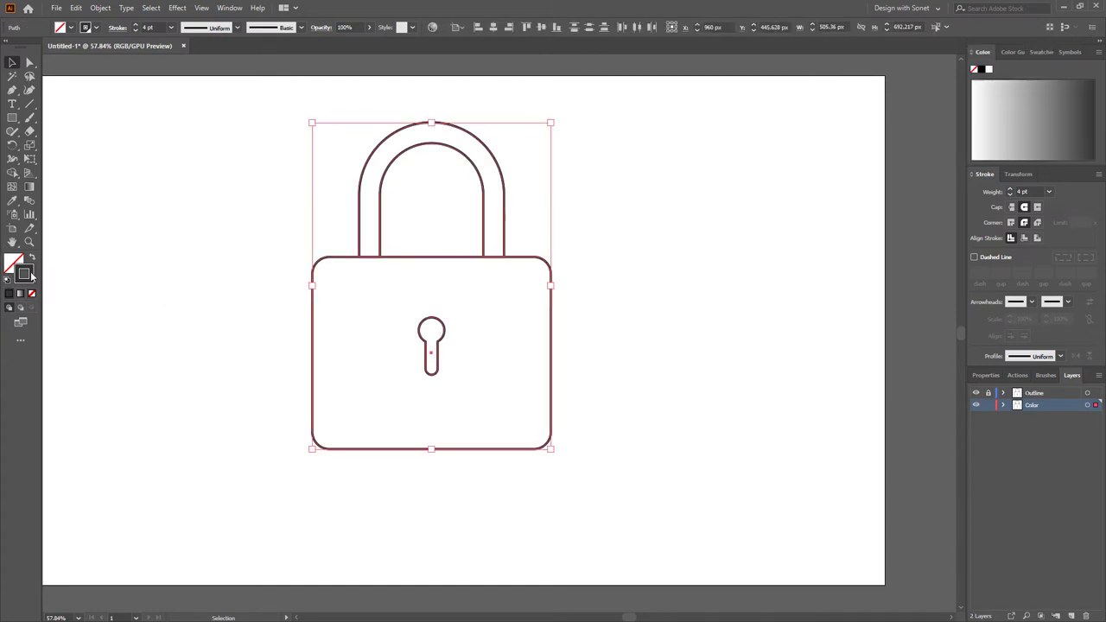
pyautogui.click(30, 257)
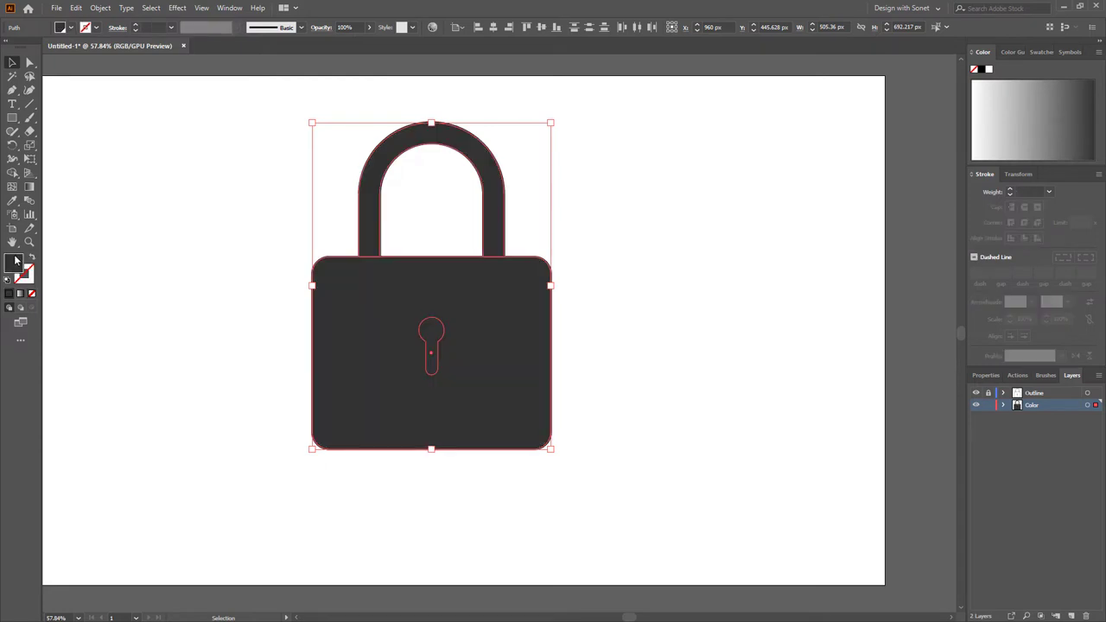
pyautogui.click(193, 298)
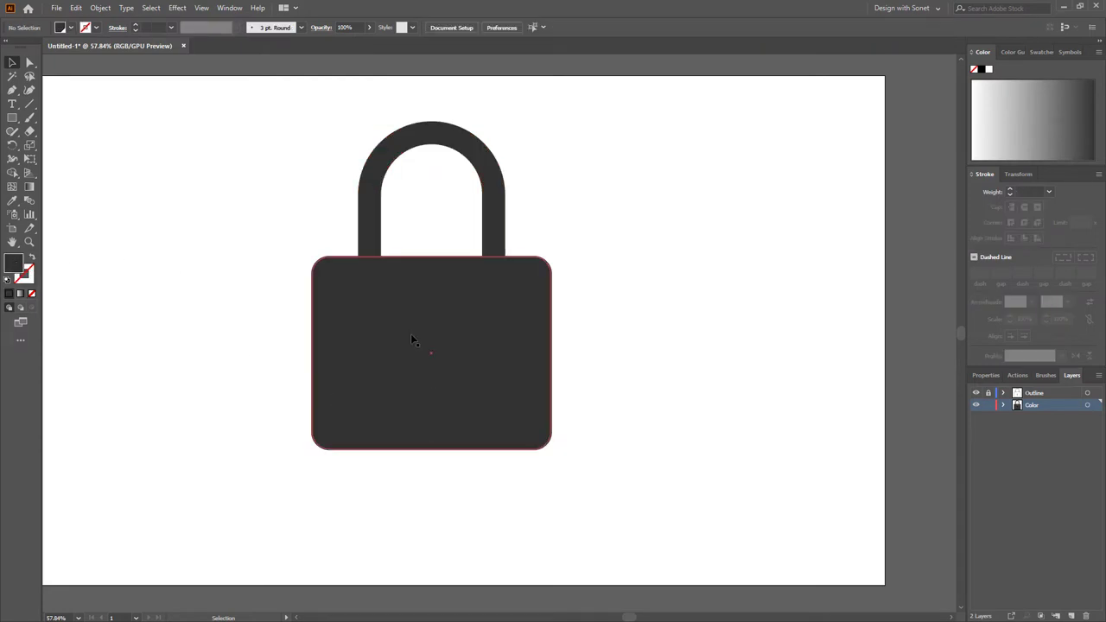
# - Fill the lock body with golden yellow (R255 G199 B44)
pyautogui.click(380, 308)
pyautogui.click(1041, 53)
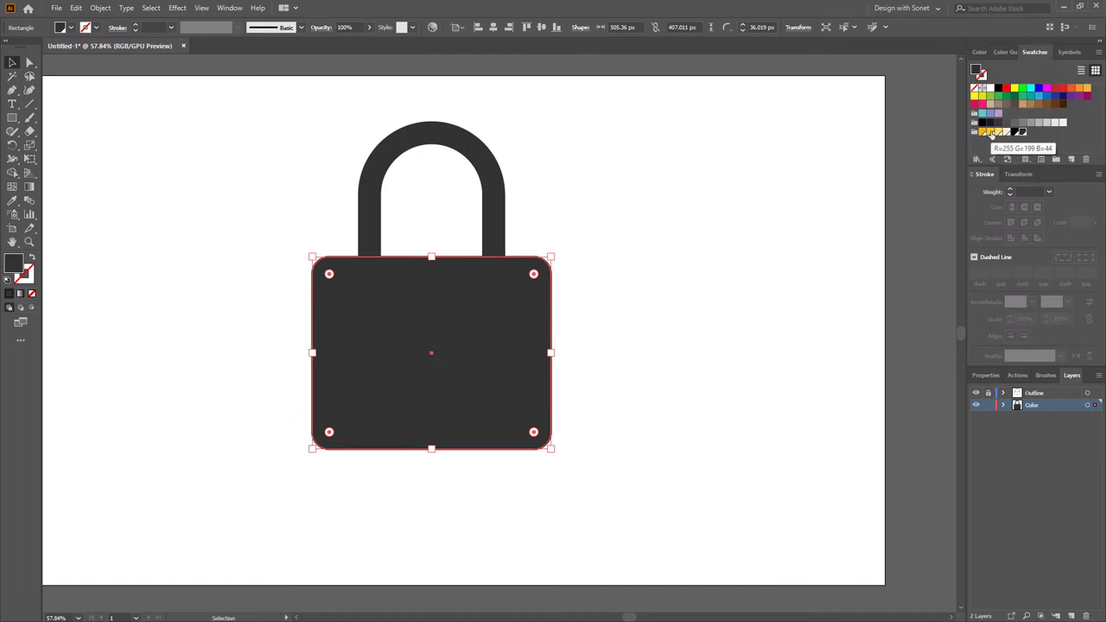
pyautogui.click(990, 132)
pyautogui.hotkey('ctrl', 'shift', 'a')
# - Fill the shackle with the light yellow swatch
pyautogui.press('z')
pyautogui.click(466, 325)
pyautogui.moveTo(510, 330); pyautogui.dragTo(511, 326)
pyautogui.click(500, 143)
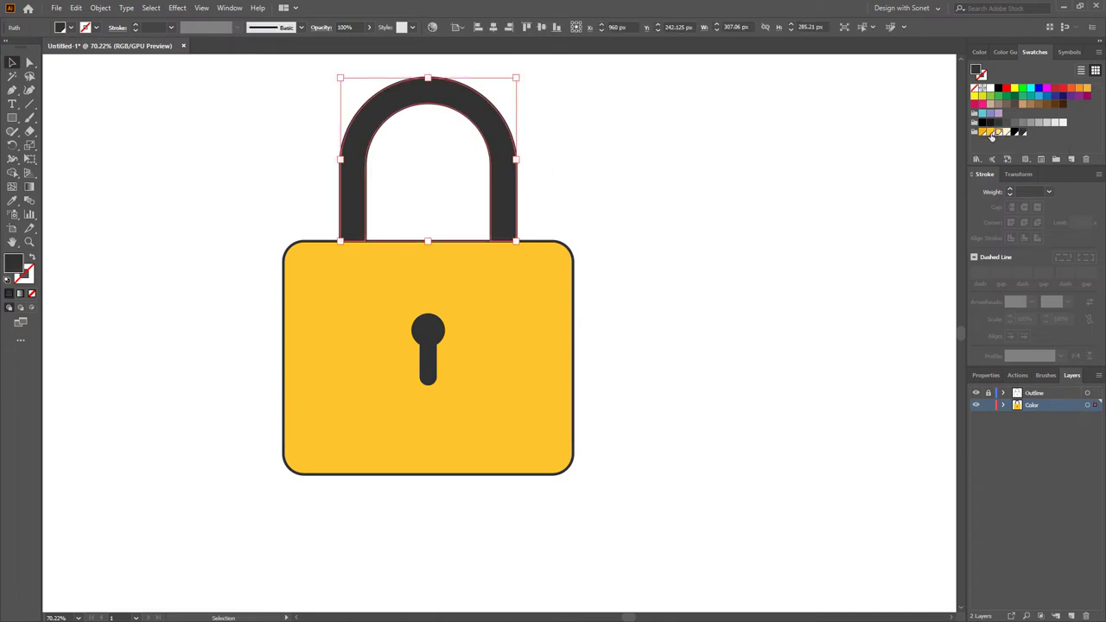
pyautogui.click(999, 133)
pyautogui.click(662, 314)
pyautogui.hotkey('ctrl', '0')
# - Fill the keyhole black
pyautogui.scroll(4, 458, 337)
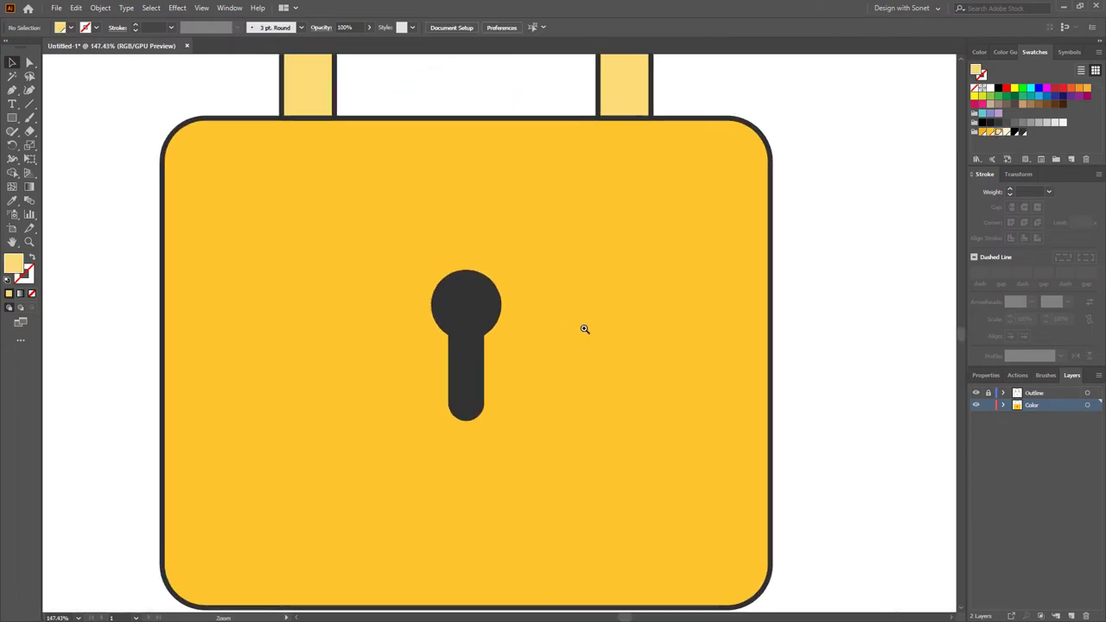
pyautogui.click(478, 317)
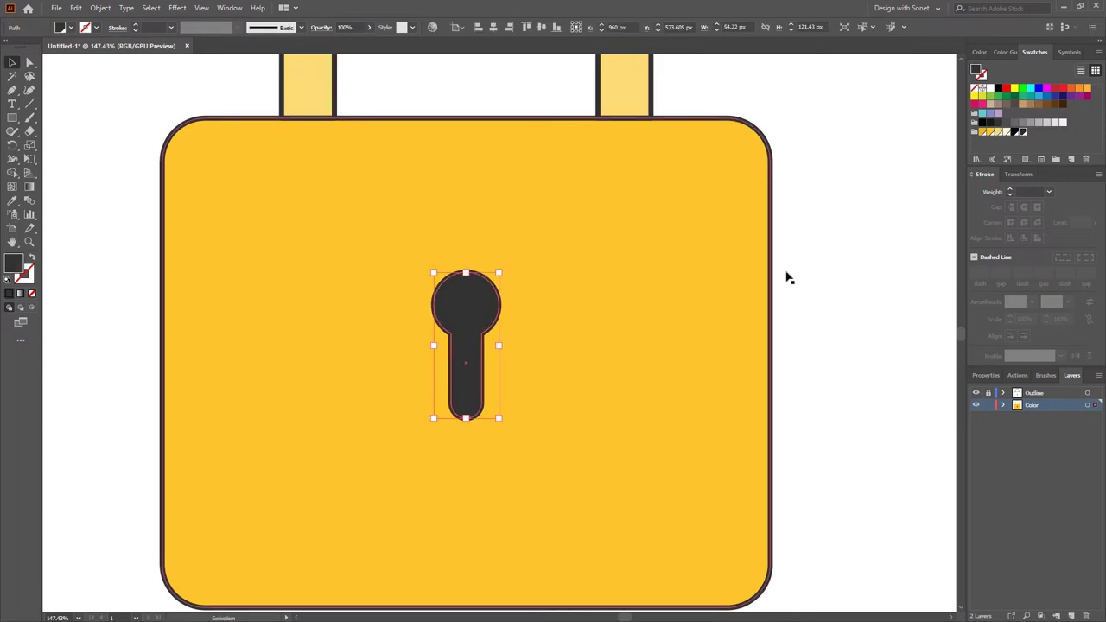
pyautogui.click(1015, 132)
pyautogui.click(593, 331)
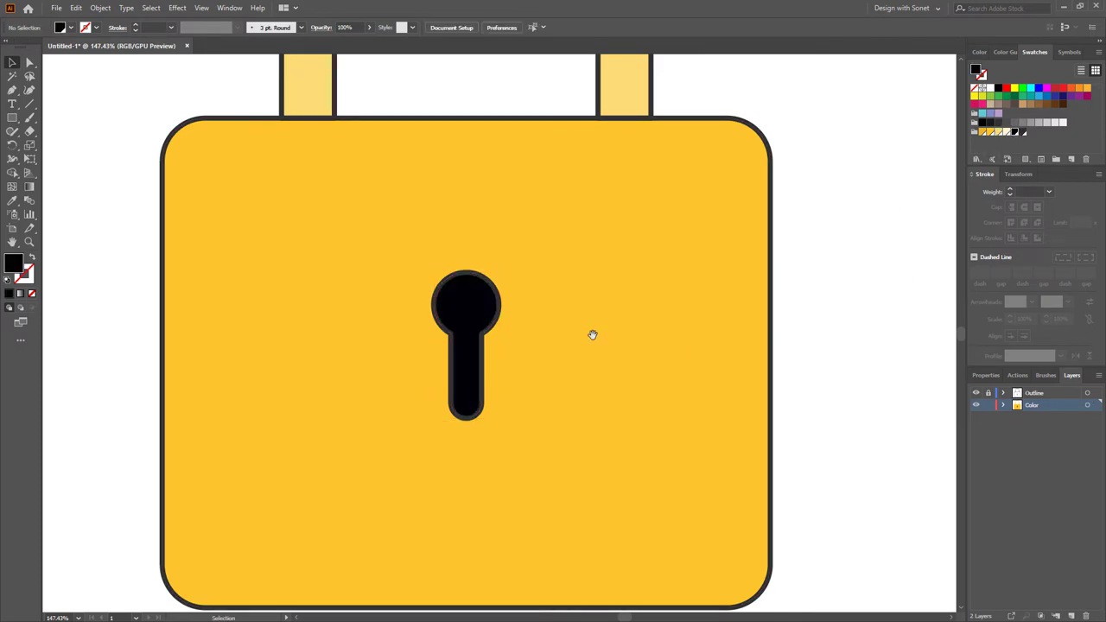
# - Offset the keyhole path by -9 px and fill the new inner shape dark grey
pyautogui.scroll(1, 497, 319)
pyautogui.click(473, 335)
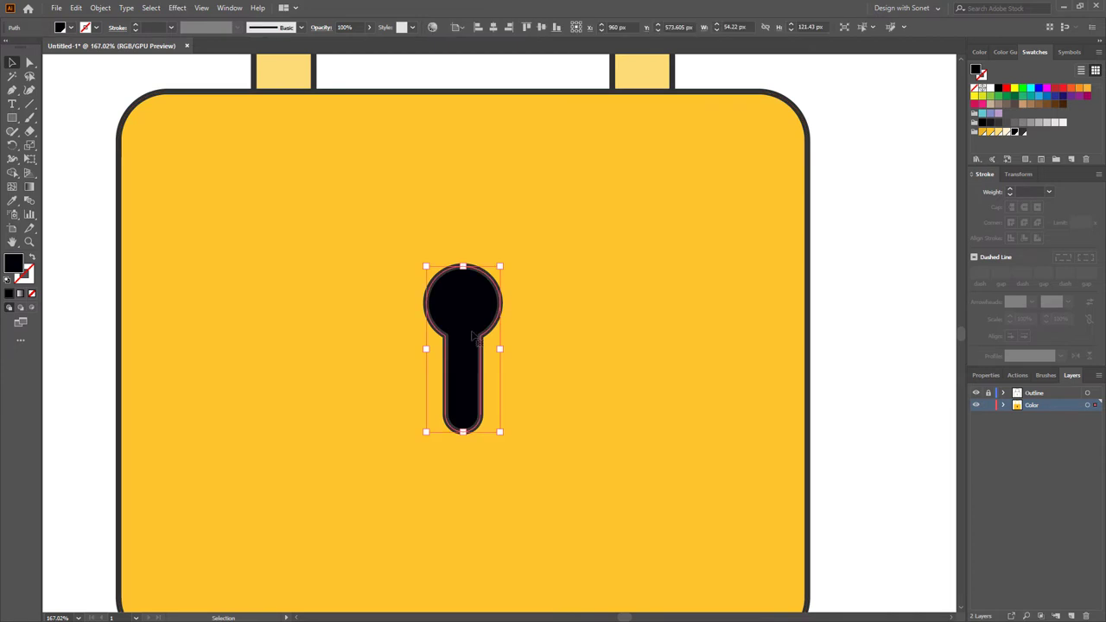
pyautogui.click(101, 8)
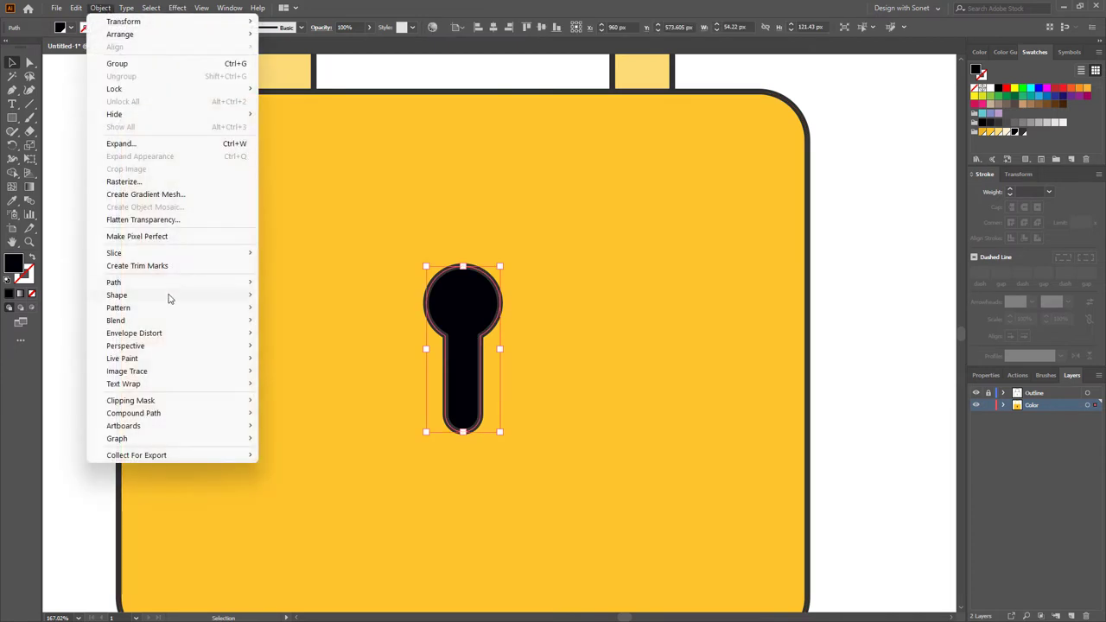
pyautogui.moveTo(233, 291)
pyautogui.click(292, 325)
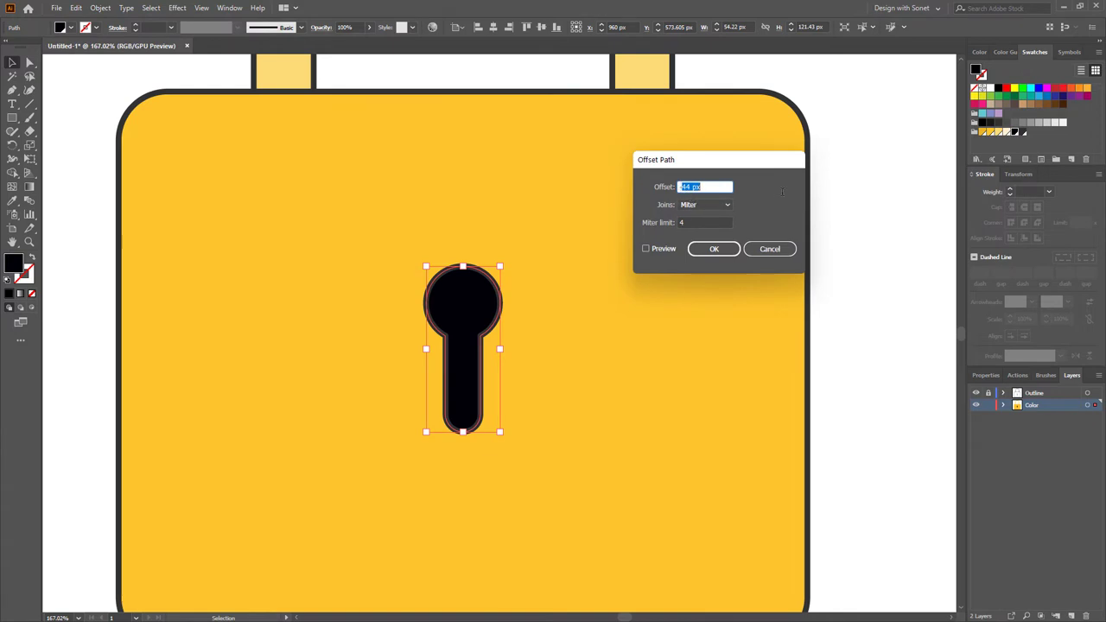
pyautogui.write('-9')
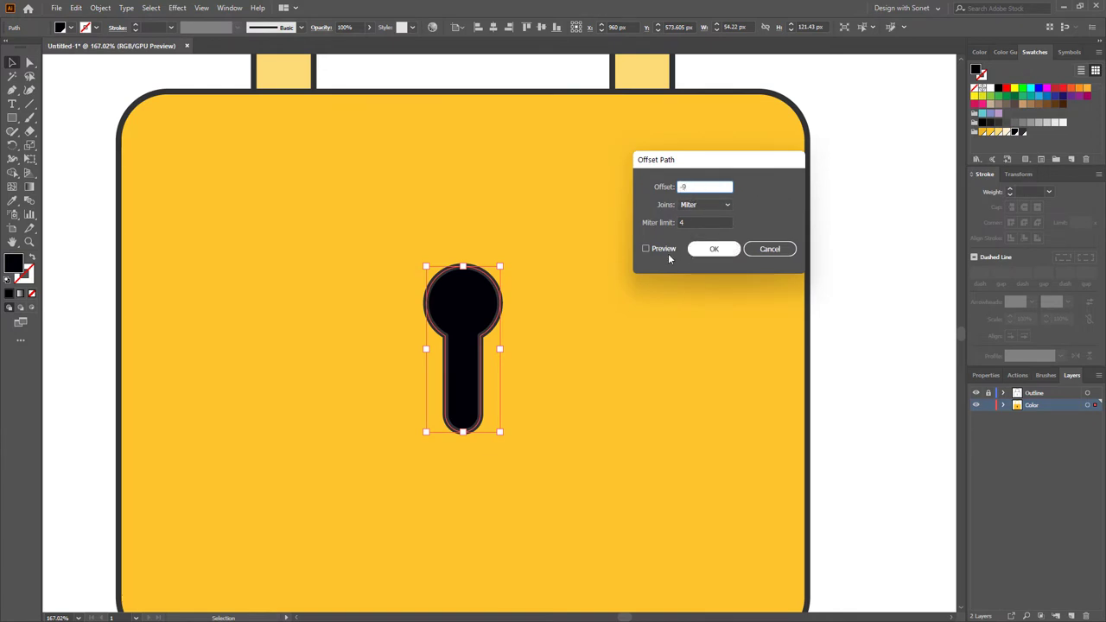
pyautogui.click(657, 249)
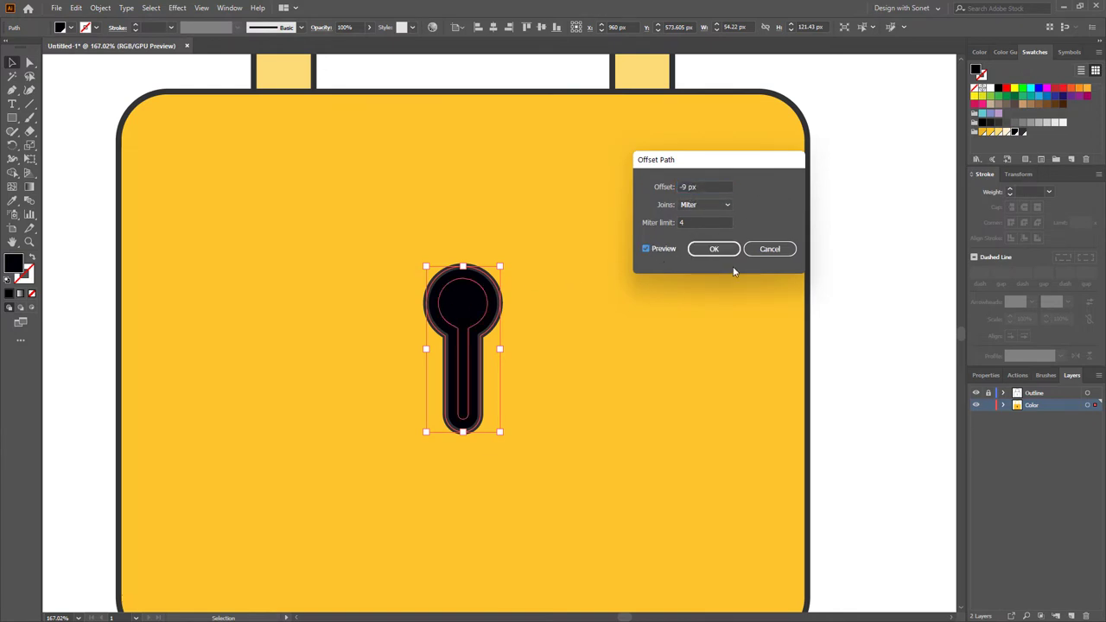
pyautogui.click(714, 249)
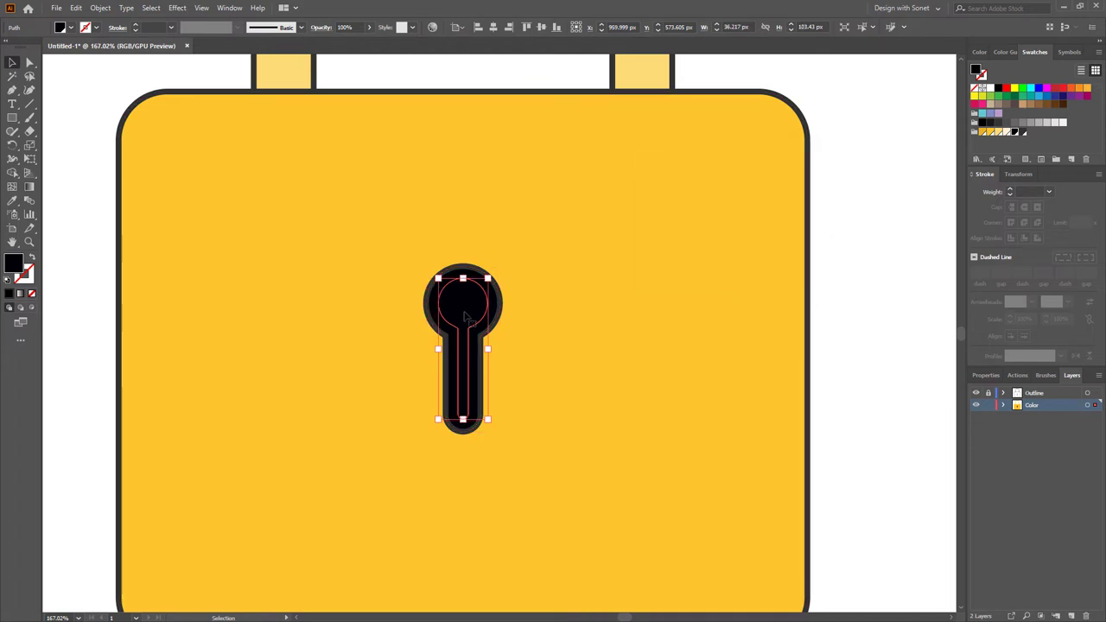
pyautogui.click(1021, 132)
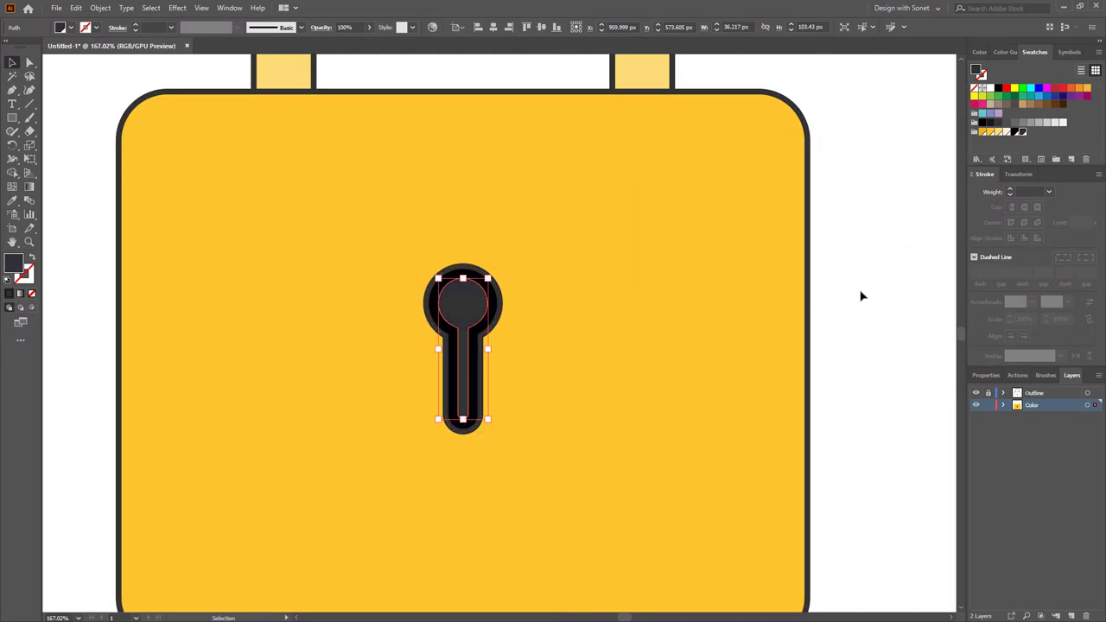
pyautogui.click(190, 279)
pyautogui.scroll(-3, 190, 279)
pyautogui.moveTo(205, 276); pyautogui.dragTo(222, 264)
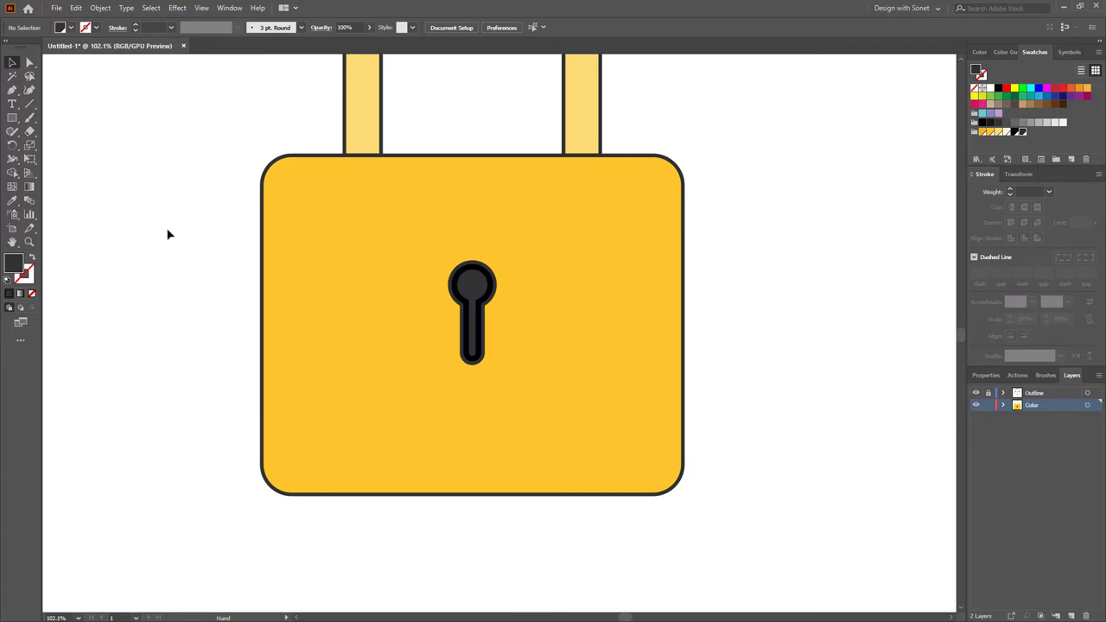
# - Draw a cream rectangle covering the left half of the lock body
pyautogui.moveTo(185, 130); pyautogui.dragTo(473, 514)
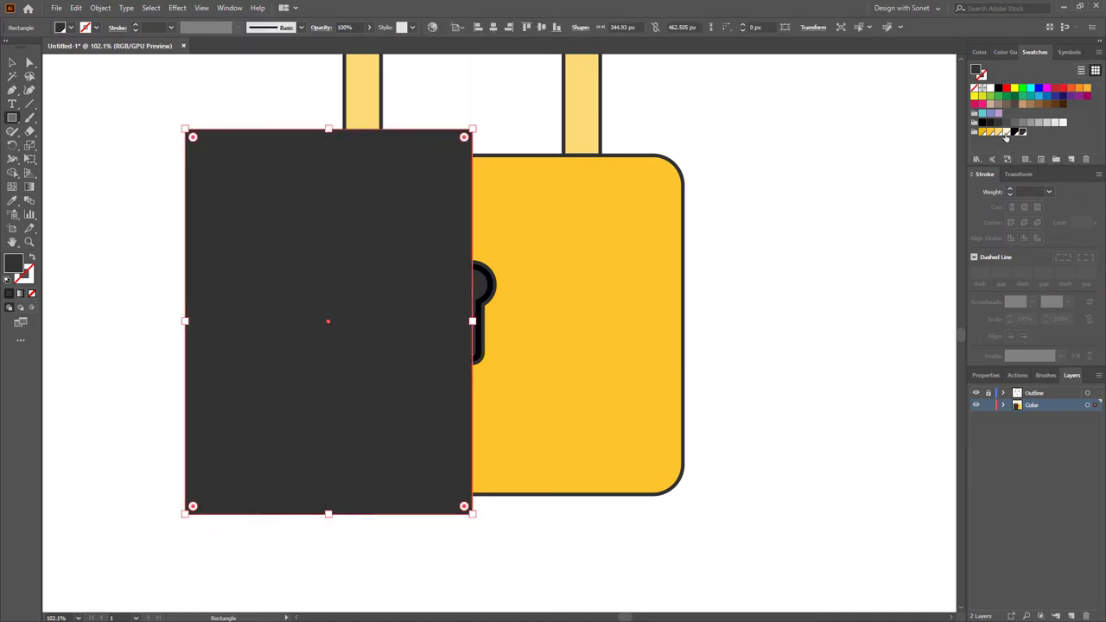
pyautogui.click(1006, 132)
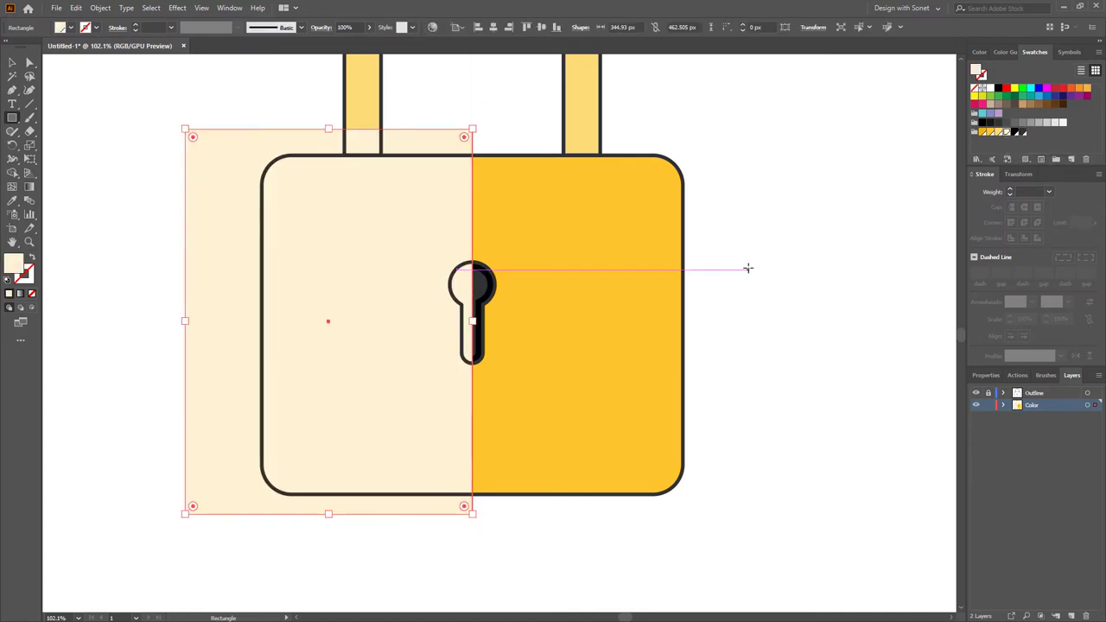
pyautogui.press('v')
pyautogui.click(128, 244)
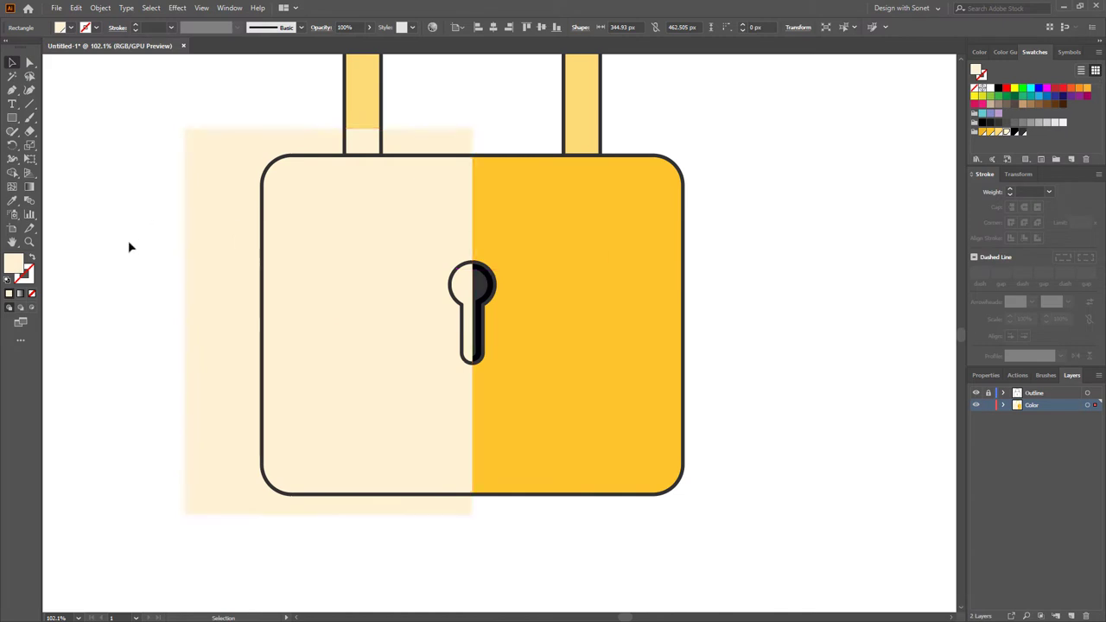
# - Trim the rectangle to the body with Shape Builder and fill the left piece light yellow
pyautogui.click(234, 178)
pyautogui.keyDown('shift'); pyautogui.click(590, 198); pyautogui.keyUp('shift')
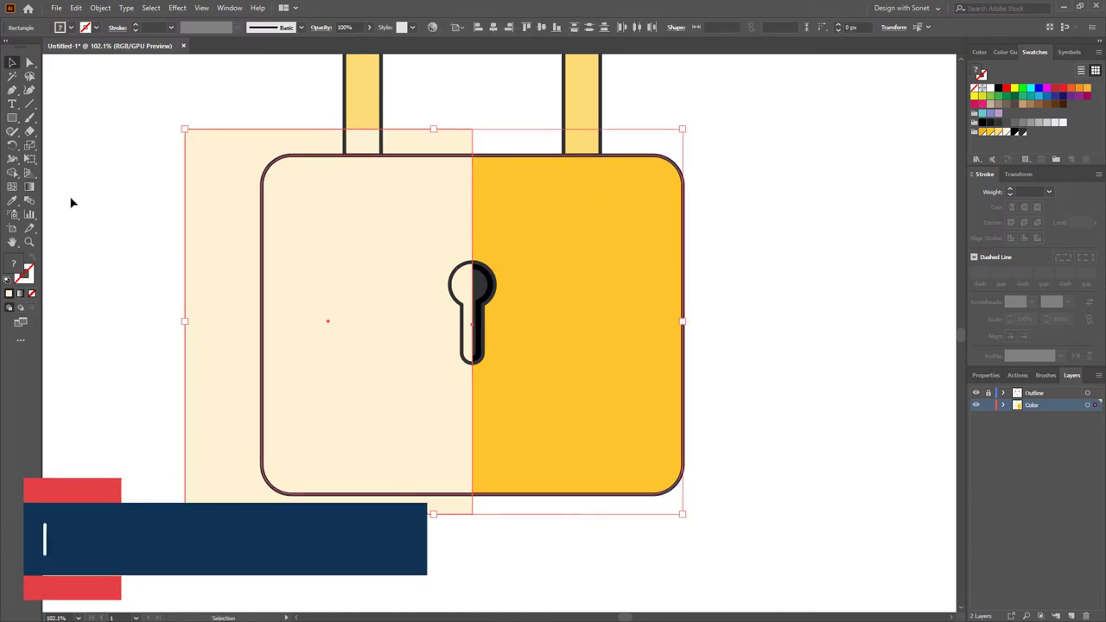
pyautogui.press('m')
pyautogui.keyDown('alt'); pyautogui.click(216, 246); pyautogui.keyUp('alt')
pyautogui.press('v')
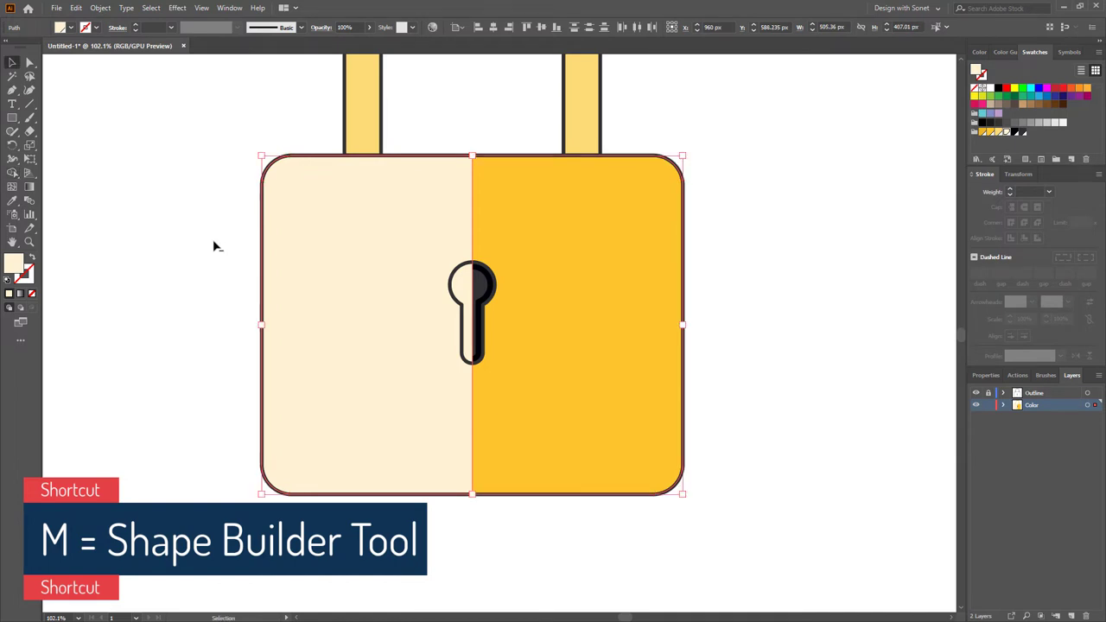
pyautogui.click(407, 288)
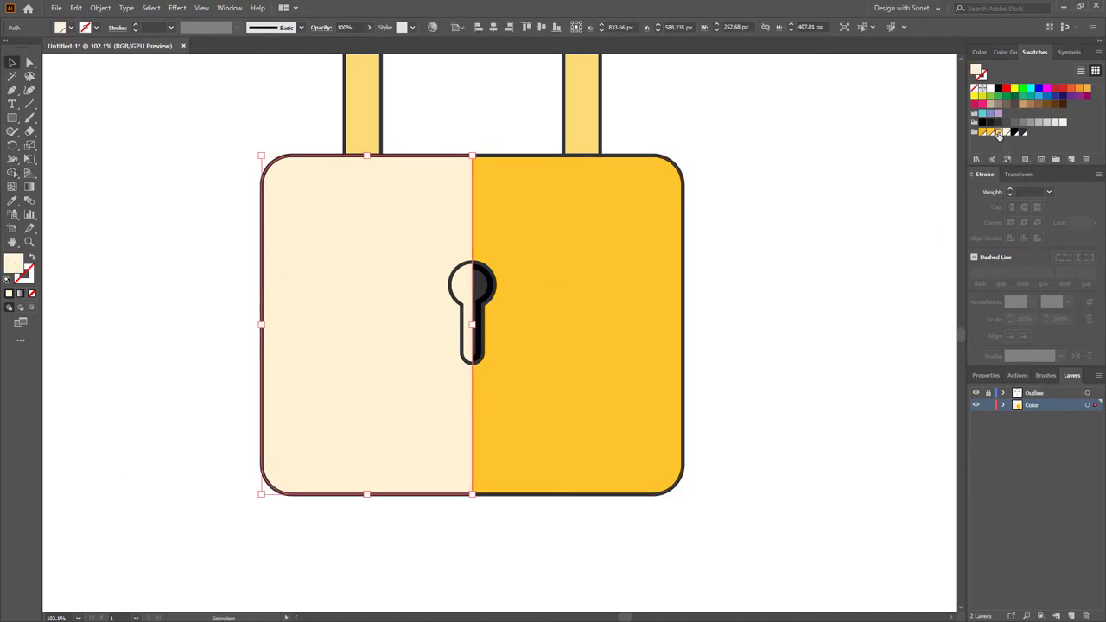
pyautogui.click(1000, 132)
pyautogui.click(819, 286)
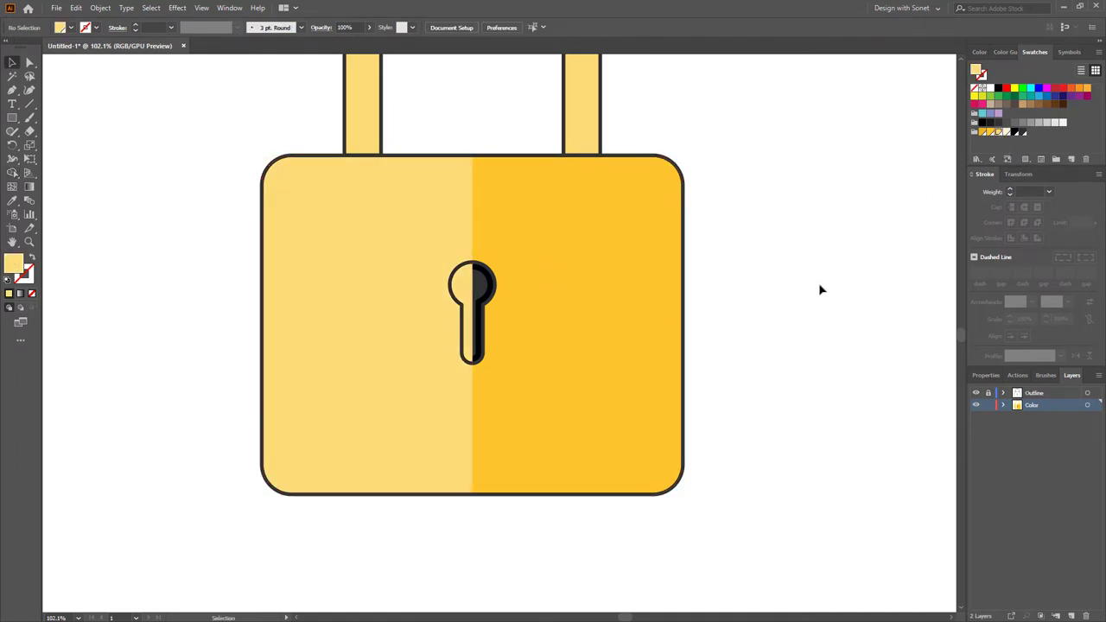
# - Paste a copy of the lock body in front, fill it darker orange, and shift it 22 px left
pyautogui.click(614, 297)
pyautogui.press('a')
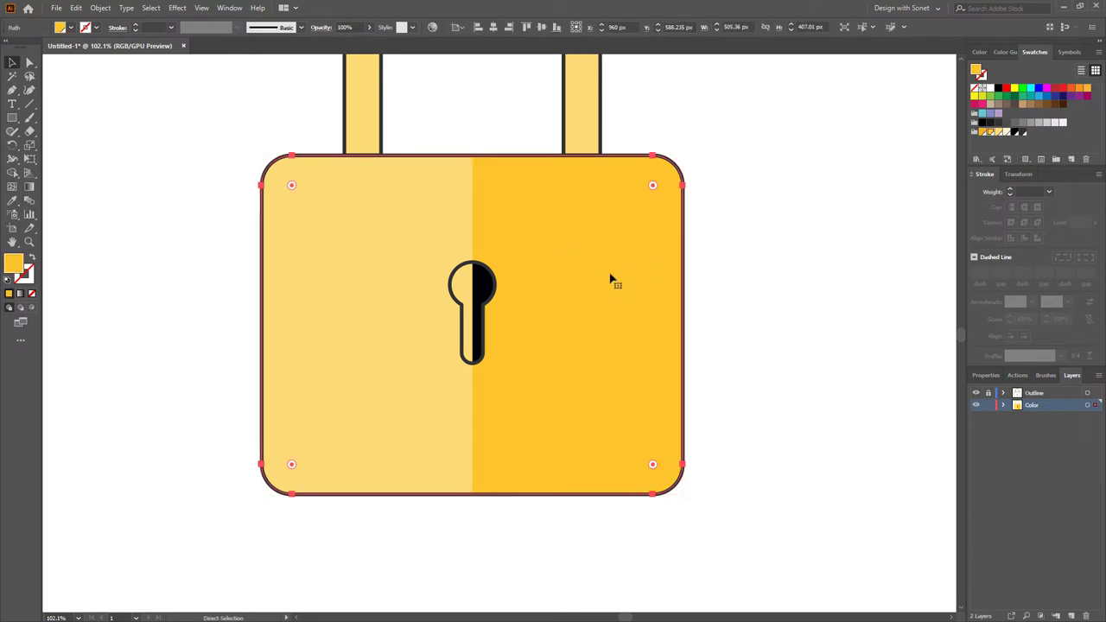
pyautogui.press('v')
pyautogui.click(76, 8)
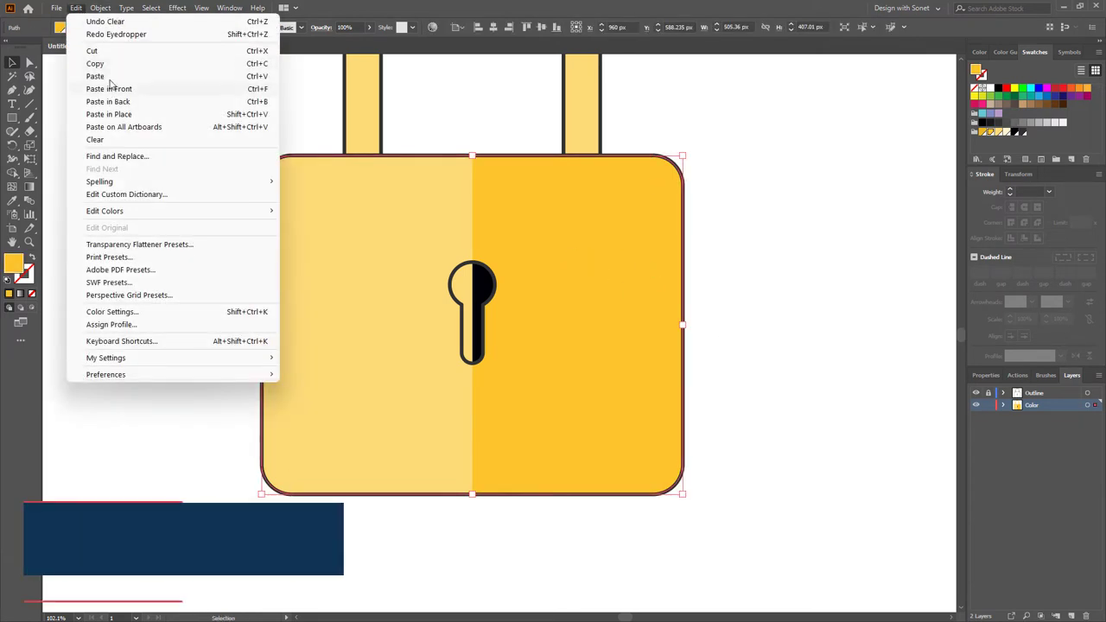
pyautogui.click(77, 9)
pyautogui.click(76, 8)
pyautogui.click(93, 88)
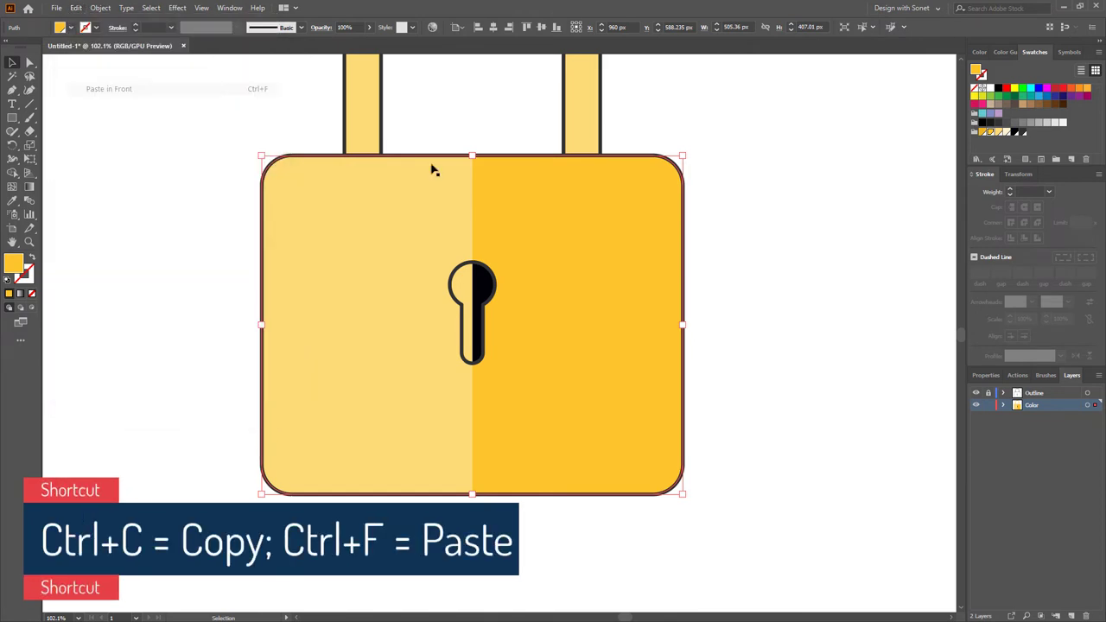
pyautogui.moveTo(601, 286); pyautogui.dragTo(602, 321)
pyautogui.hotkey('ctrl', 'z')
pyautogui.click(984, 132)
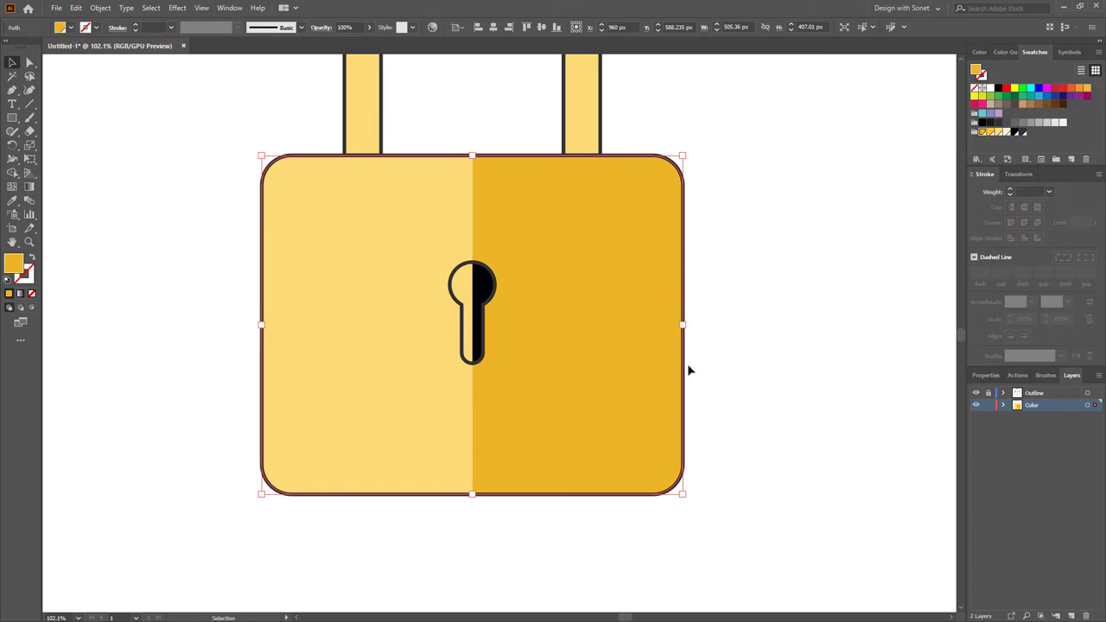
pyautogui.moveTo(600, 312); pyautogui.dragTo(590, 313)
pyautogui.click(741, 316)
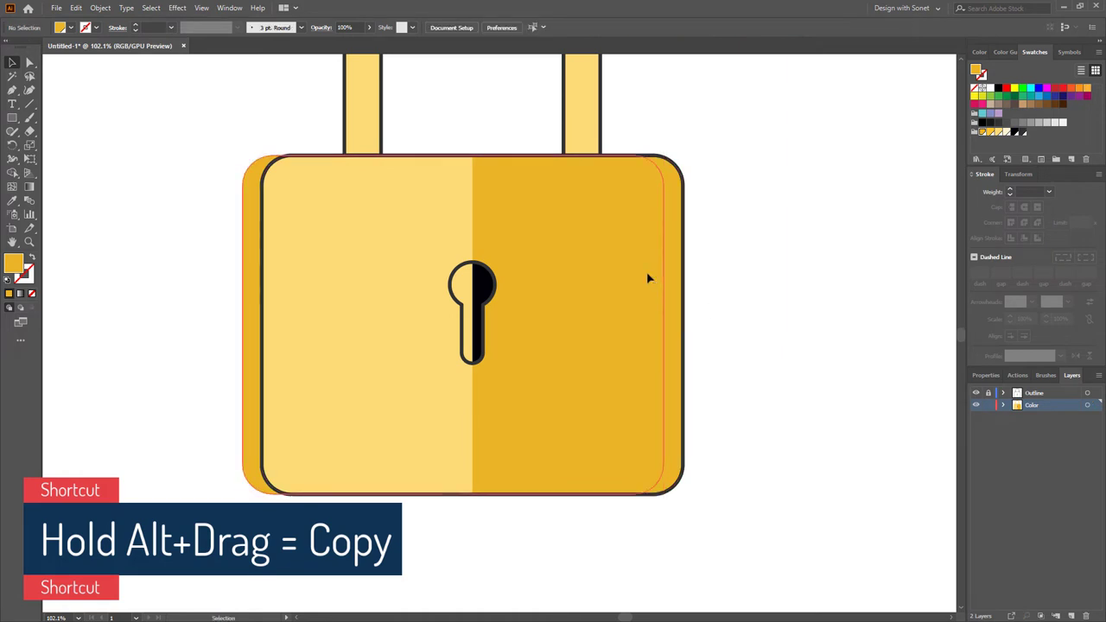
# - Merge the left orange strip into the lock body with Shape Builder, keeping the right-edge shading
pyautogui.click(650, 279)
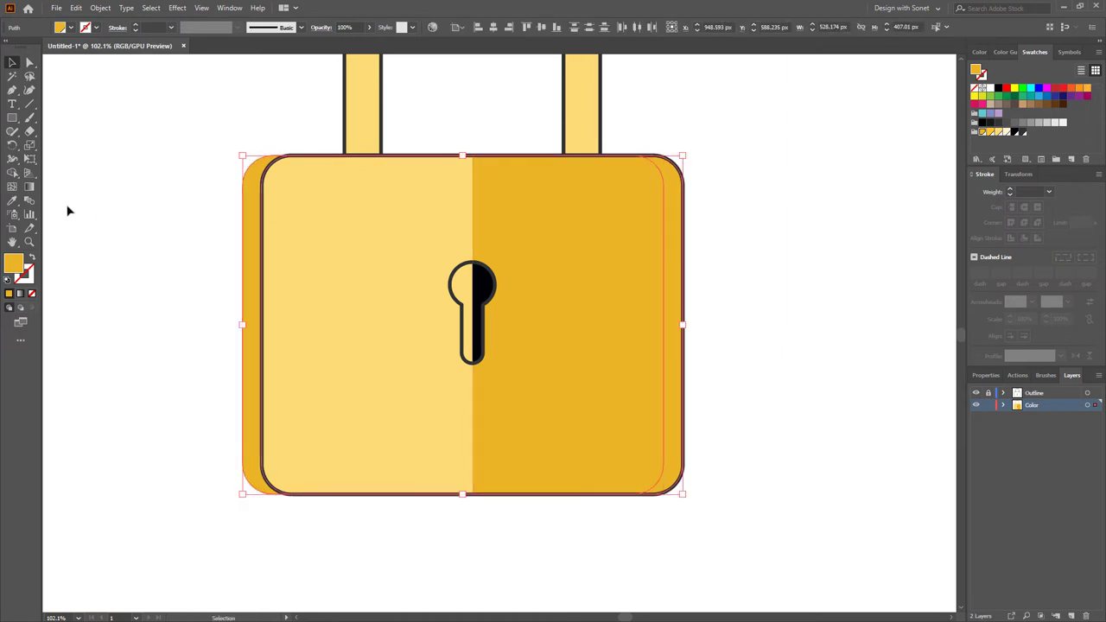
pyautogui.press('m')
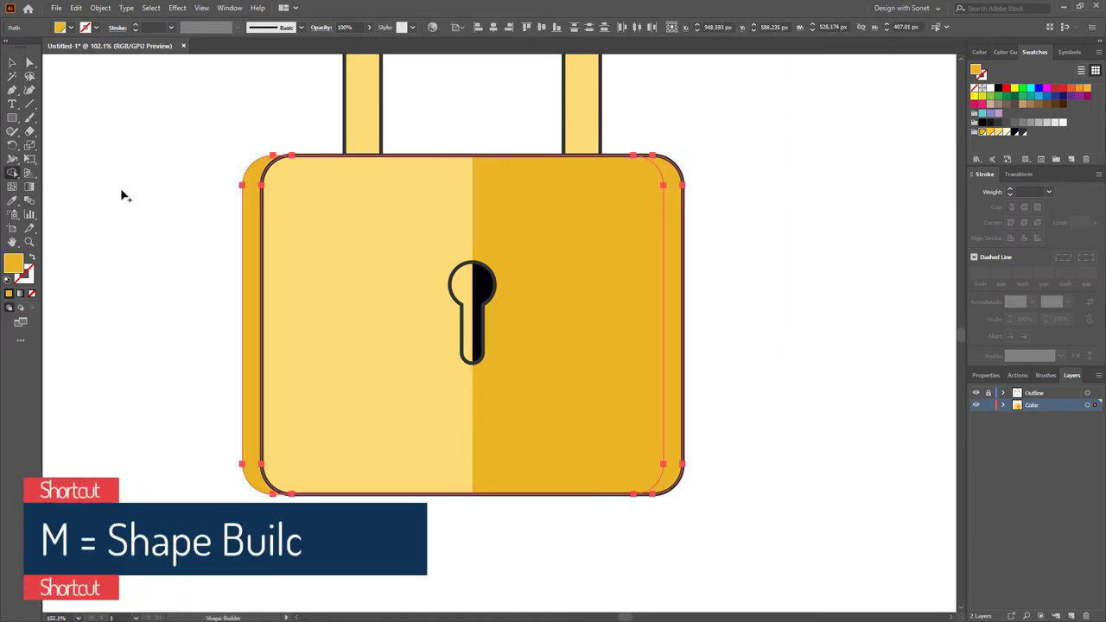
pyautogui.moveTo(408, 226); pyautogui.dragTo(205, 265)
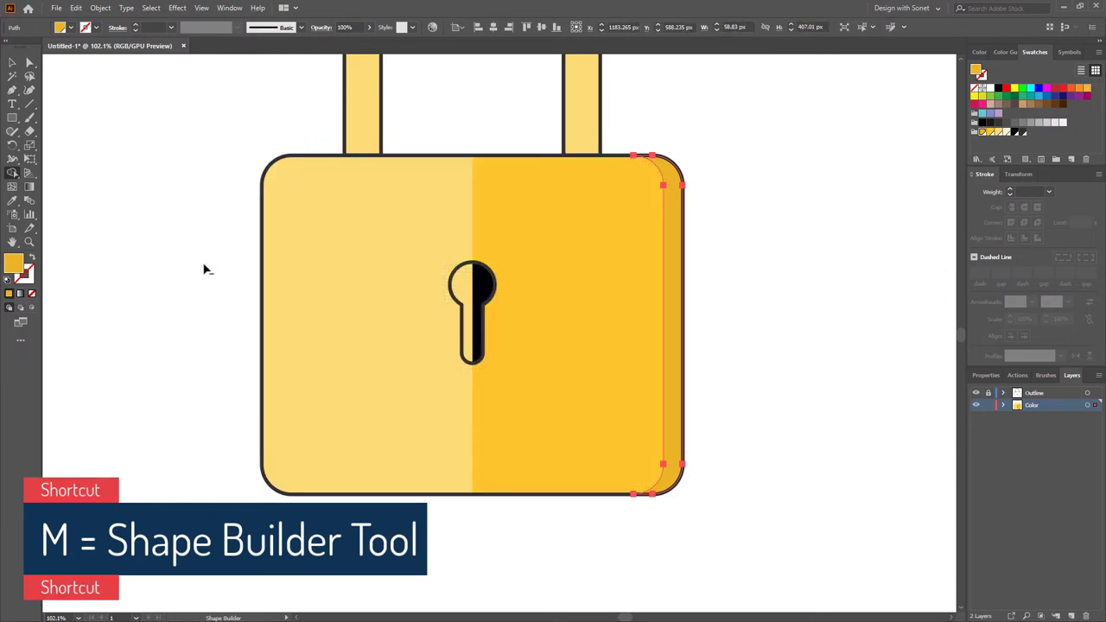
pyautogui.press('v')
pyautogui.hotkey('ctrl', 'shift', 'a')
pyautogui.moveTo(679, 316); pyautogui.dragTo(778, 279)
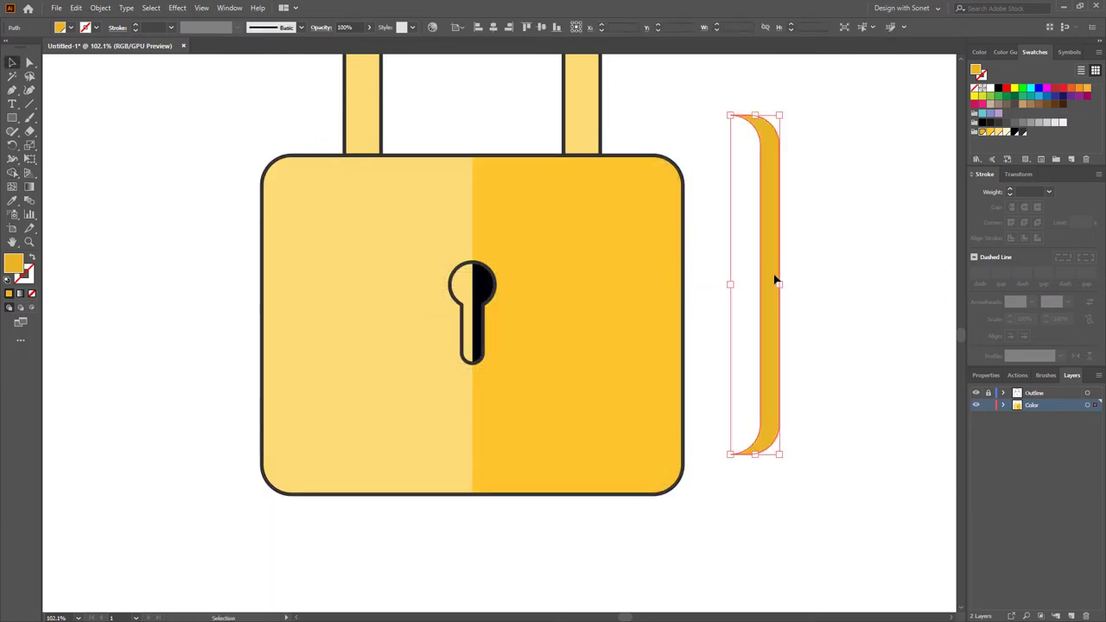
pyautogui.hotkey('ctrl', 'z')
pyautogui.click(192, 286)
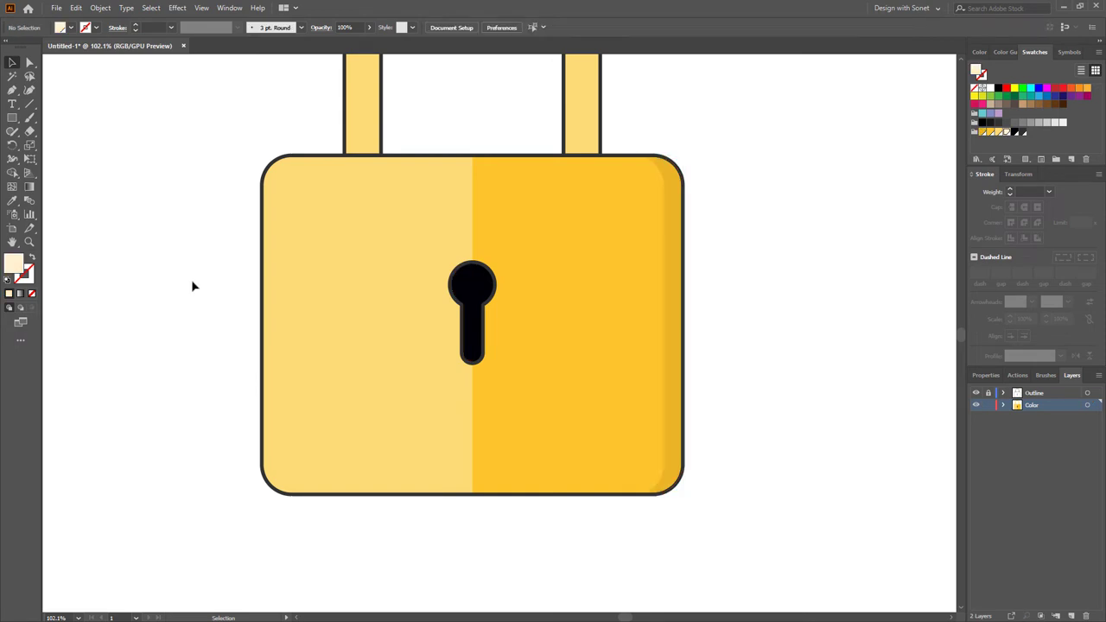
# - Paste a copy of the left light-yellow half in front and fill it light cream
pyautogui.click(398, 251)
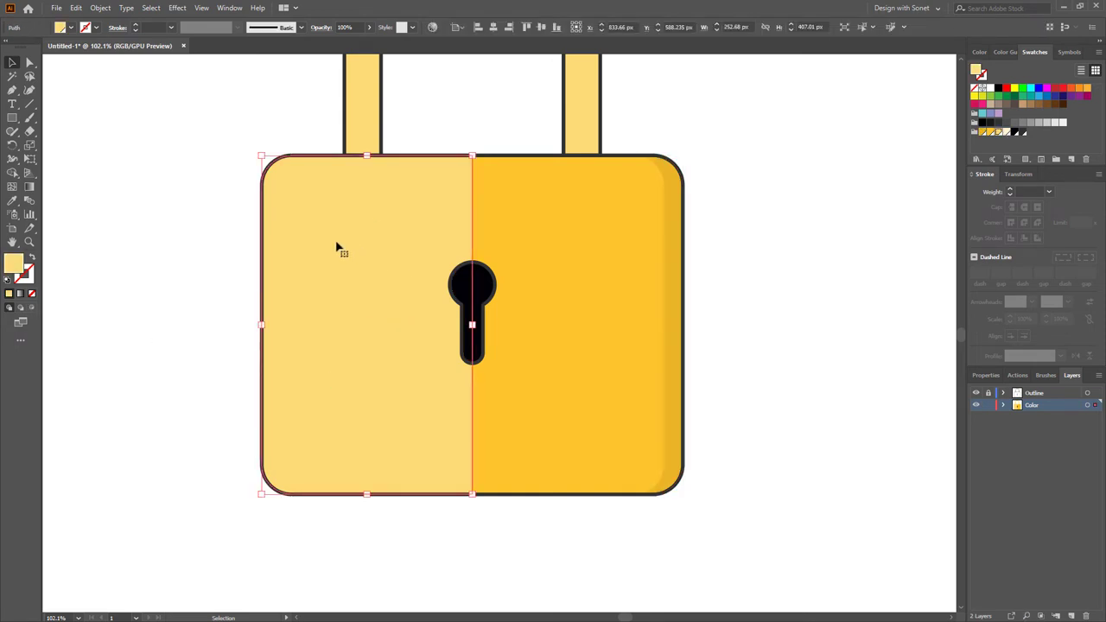
pyautogui.click(76, 8)
pyautogui.click(75, 9)
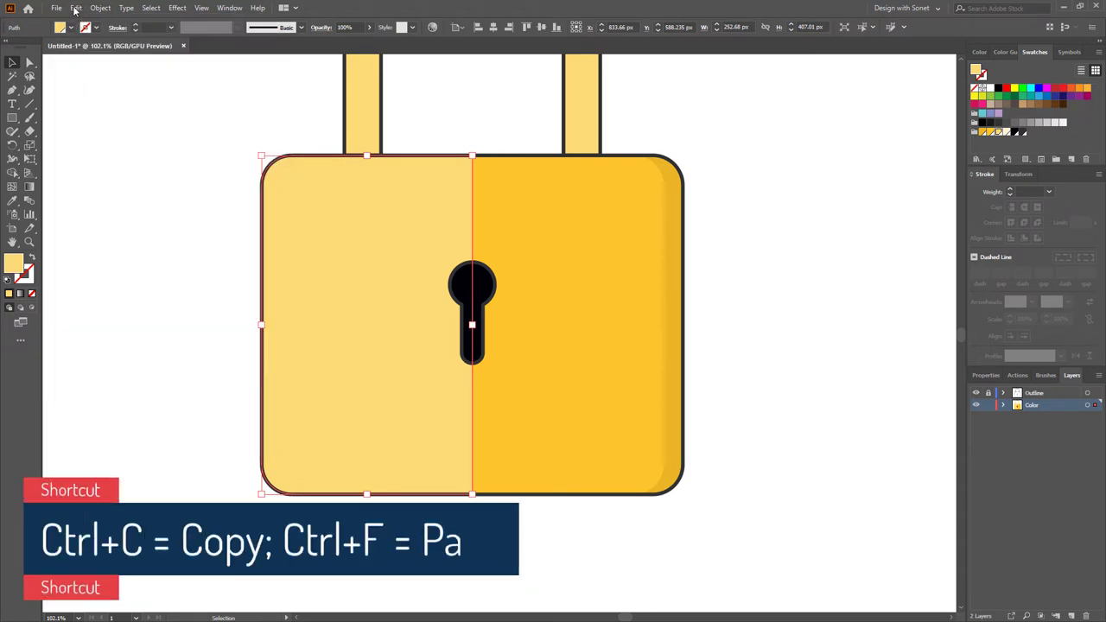
pyautogui.click(76, 8)
pyautogui.click(106, 89)
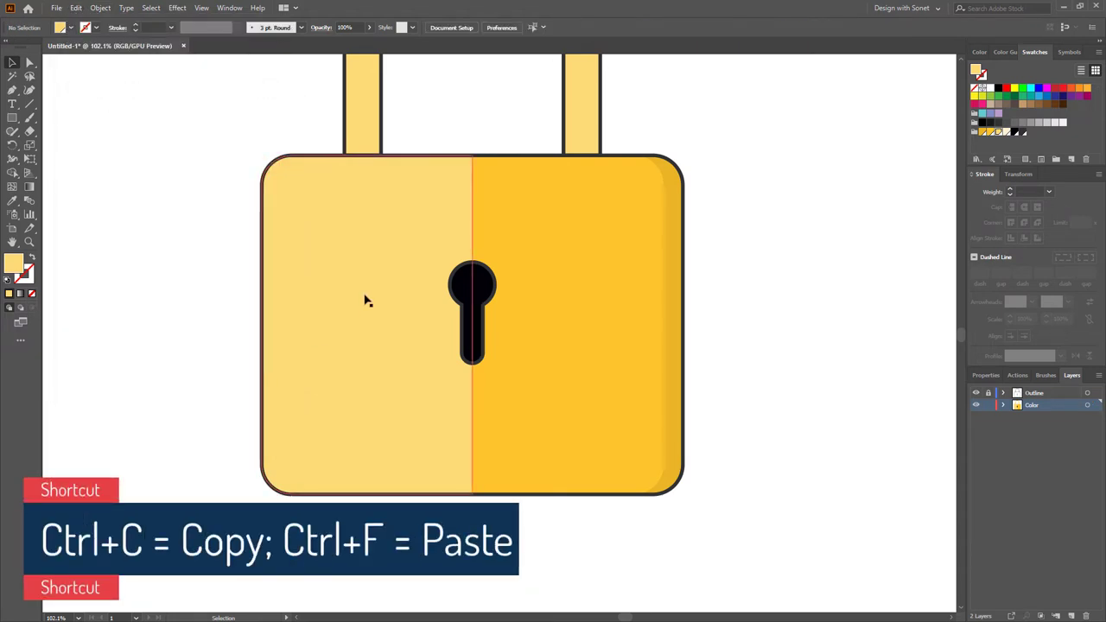
pyautogui.click(999, 132)
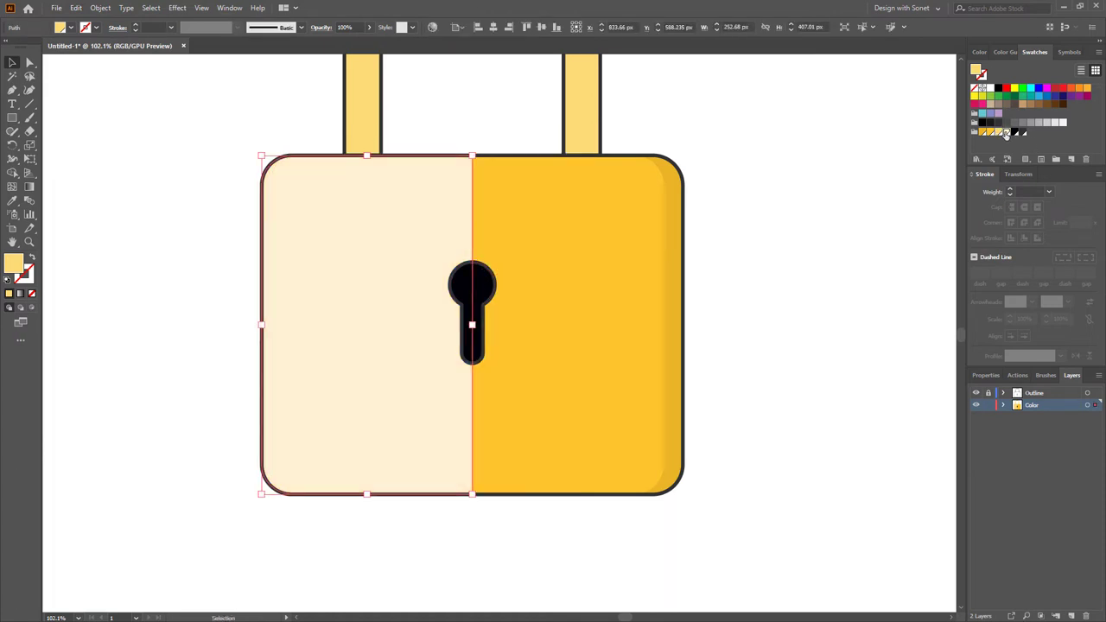
pyautogui.hotkey('ctrl', 'shift', 'a')
# - Duplicate the cream half slightly right and merge it with Shape Builder, leaving a cream edge strip
pyautogui.click(347, 301)
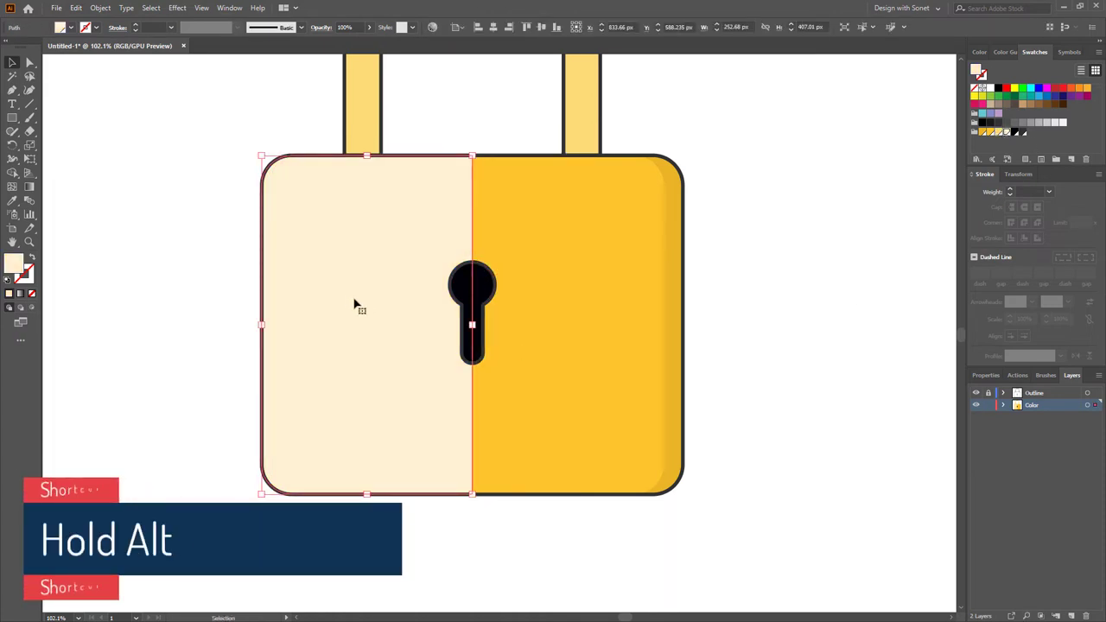
pyautogui.moveTo(329, 275); pyautogui.dragTo(348, 276)
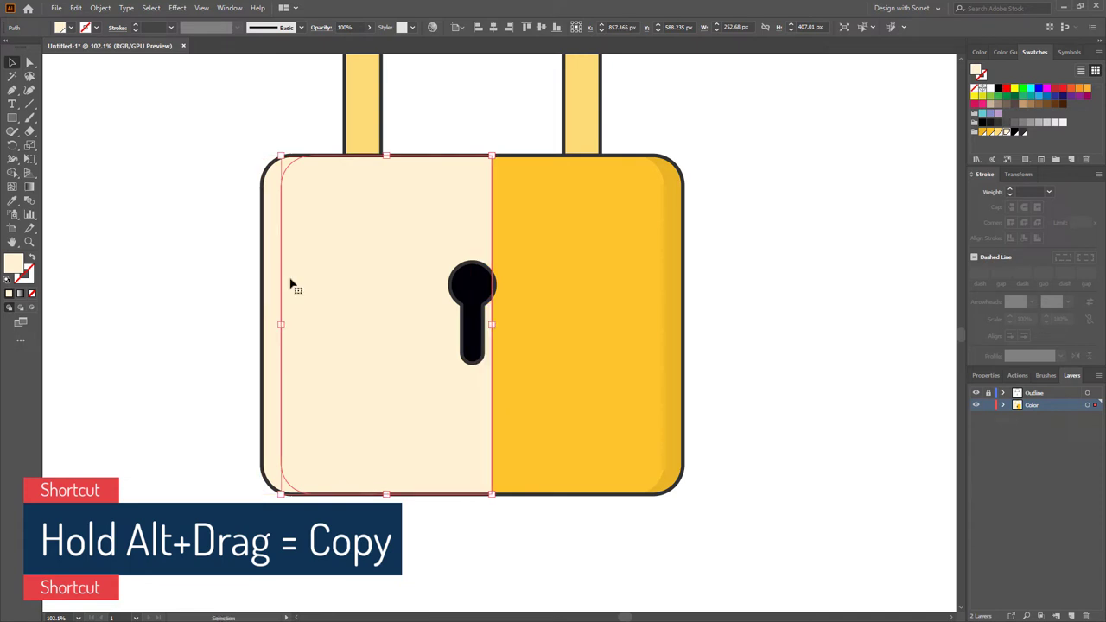
pyautogui.keyDown('shift'); pyautogui.click(277, 279); pyautogui.keyUp('shift')
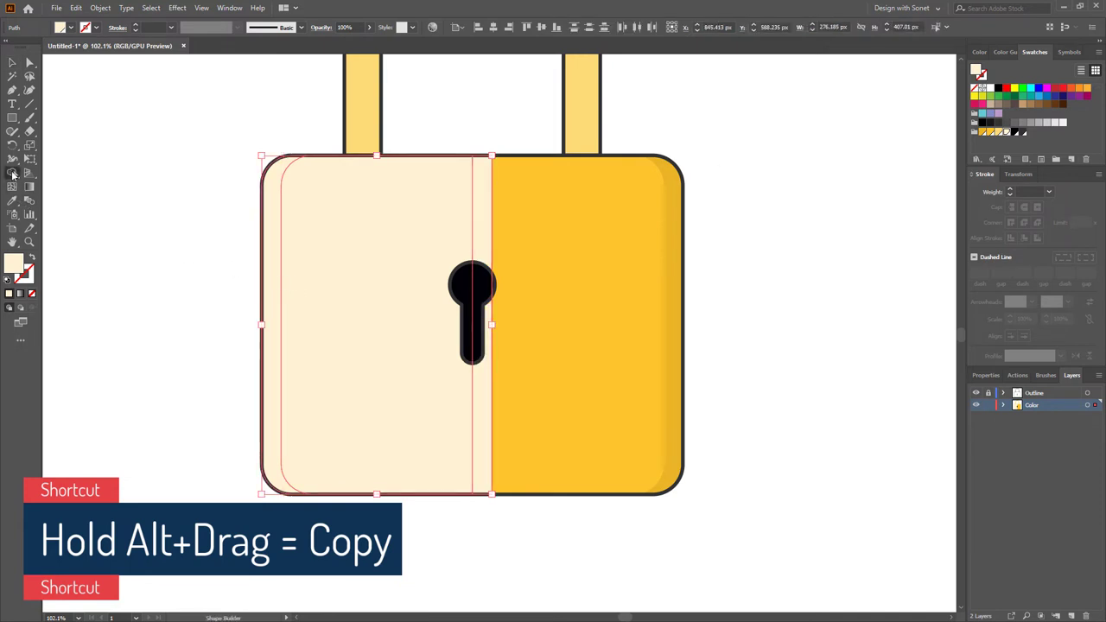
pyautogui.moveTo(358, 251); pyautogui.dragTo(673, 330)
pyautogui.press('v')
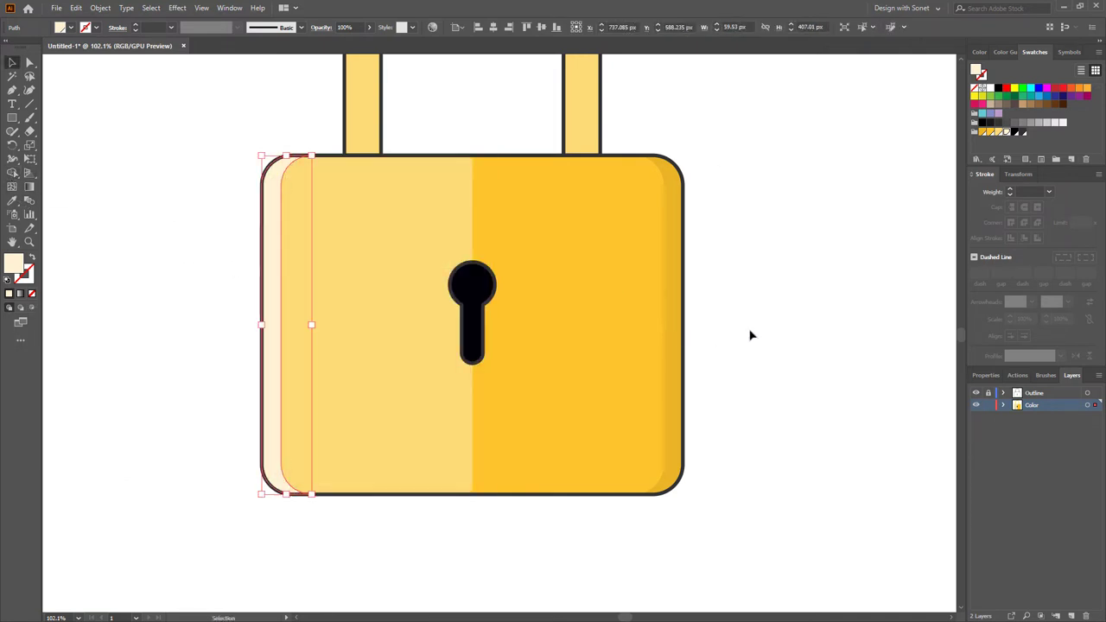
pyautogui.click(763, 336)
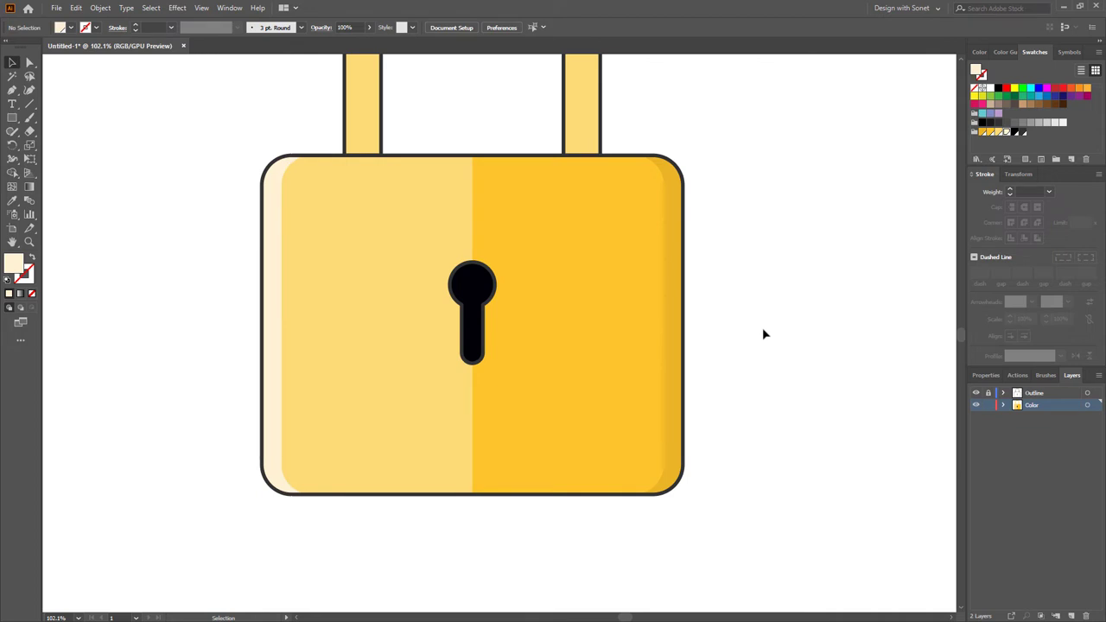
# - Paste a copy of the shackle in front and fill it light cream
pyautogui.scroll(4, 164, 274)
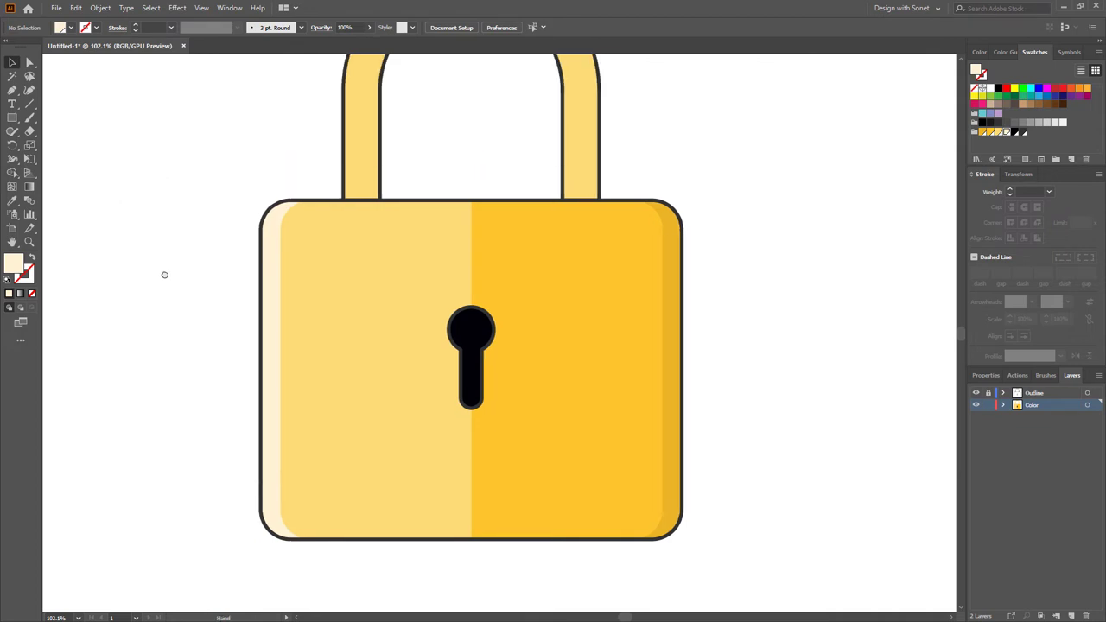
pyautogui.scroll(-2, 182, 276)
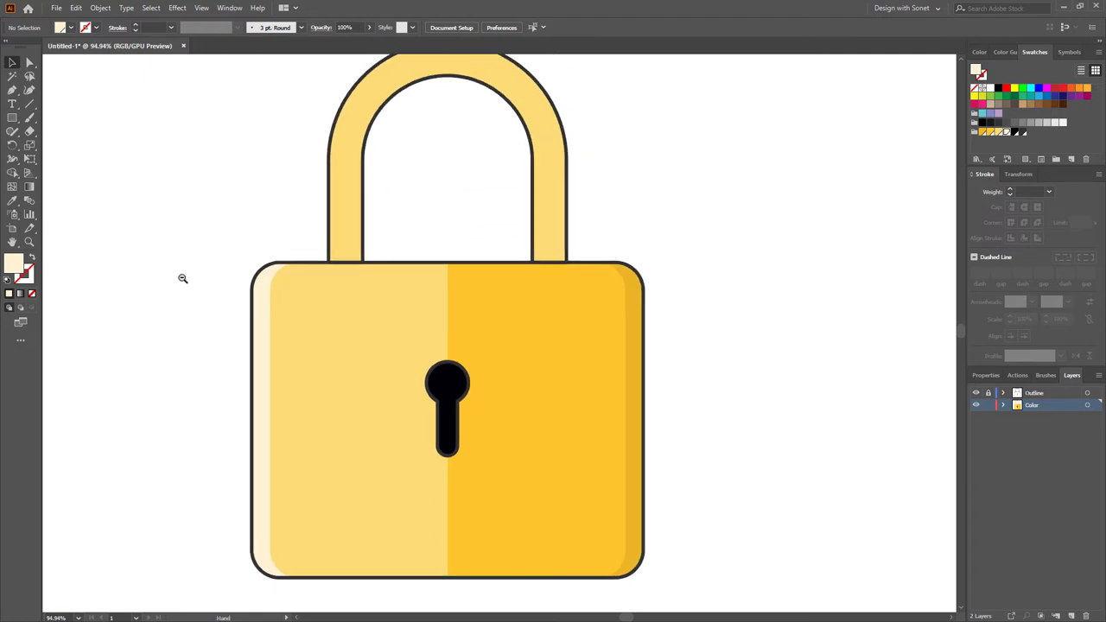
pyautogui.click(348, 225)
pyautogui.scroll(2, 358, 194)
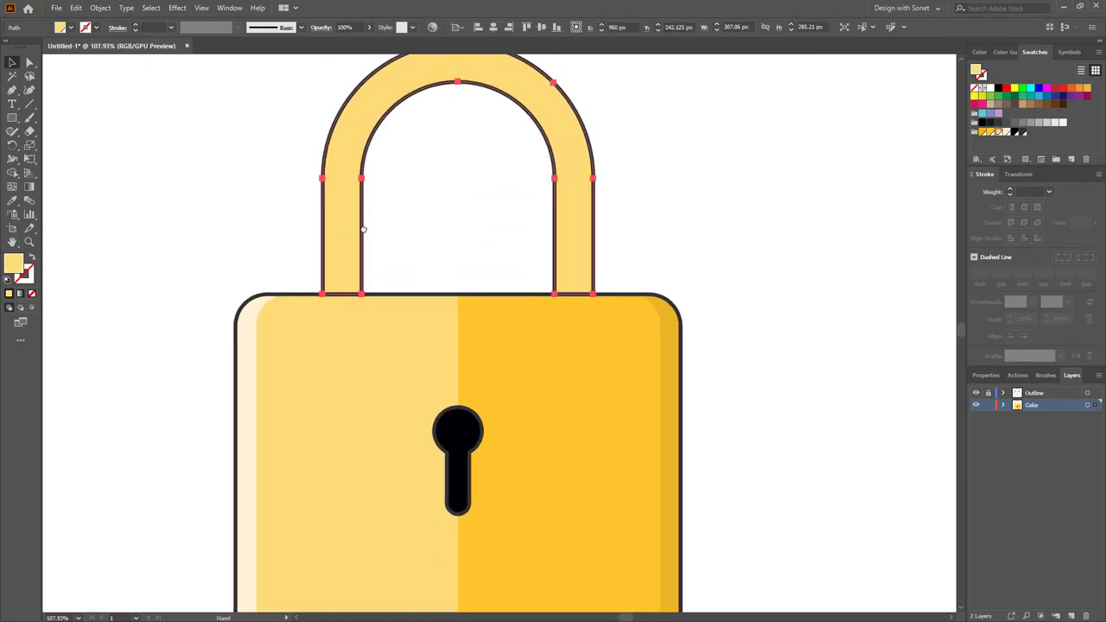
pyautogui.click(375, 261)
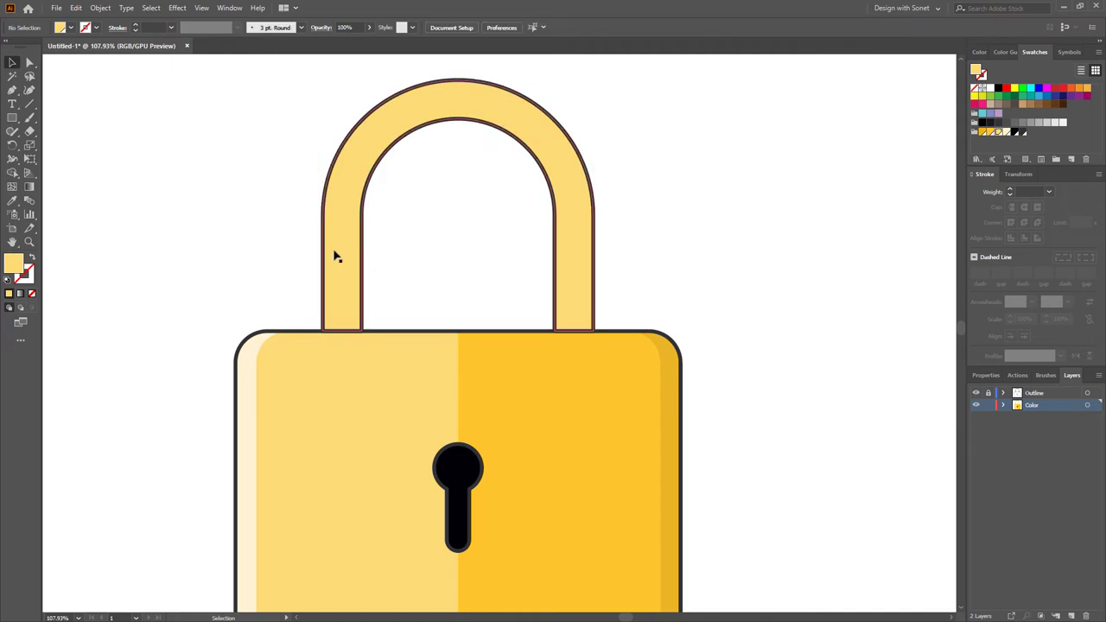
pyautogui.click(354, 262)
pyautogui.click(348, 259)
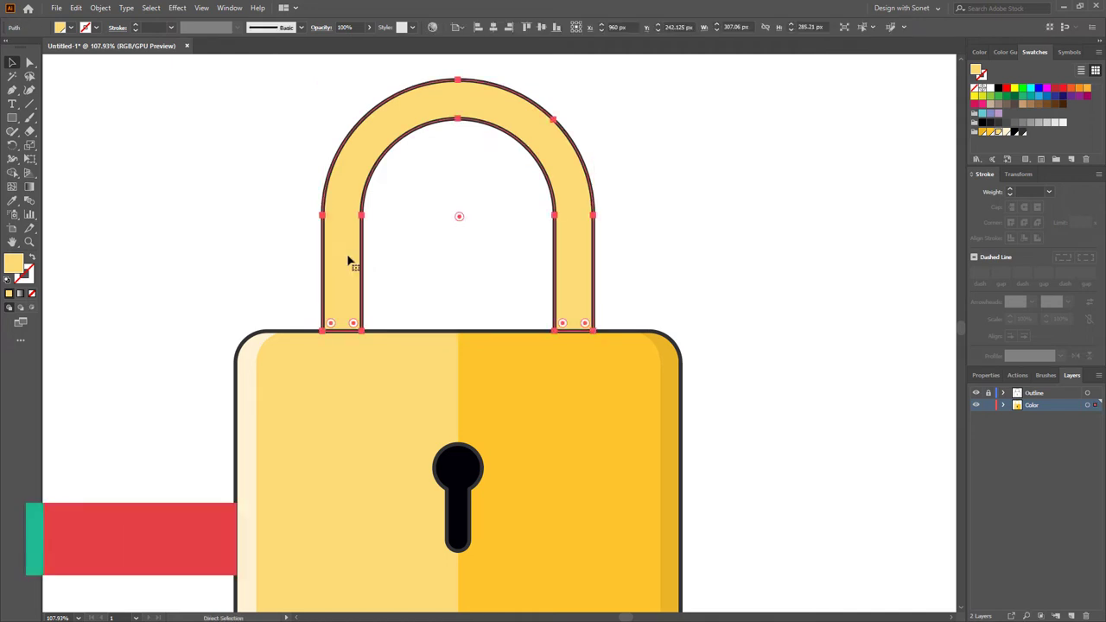
pyautogui.click(76, 8)
pyautogui.click(94, 63)
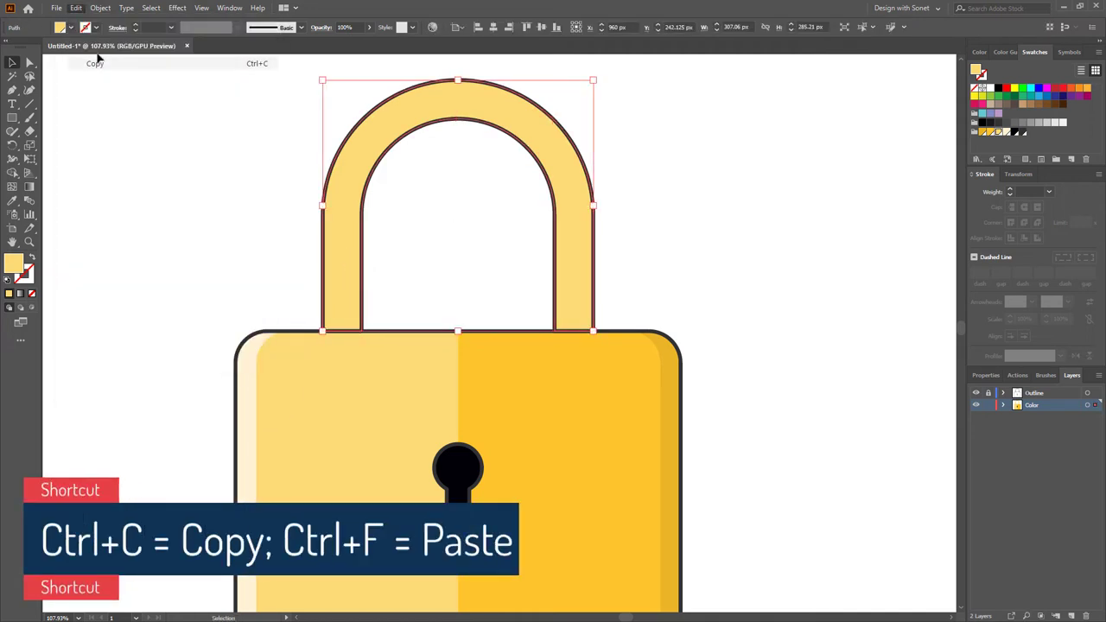
pyautogui.click(76, 8)
pyautogui.click(108, 89)
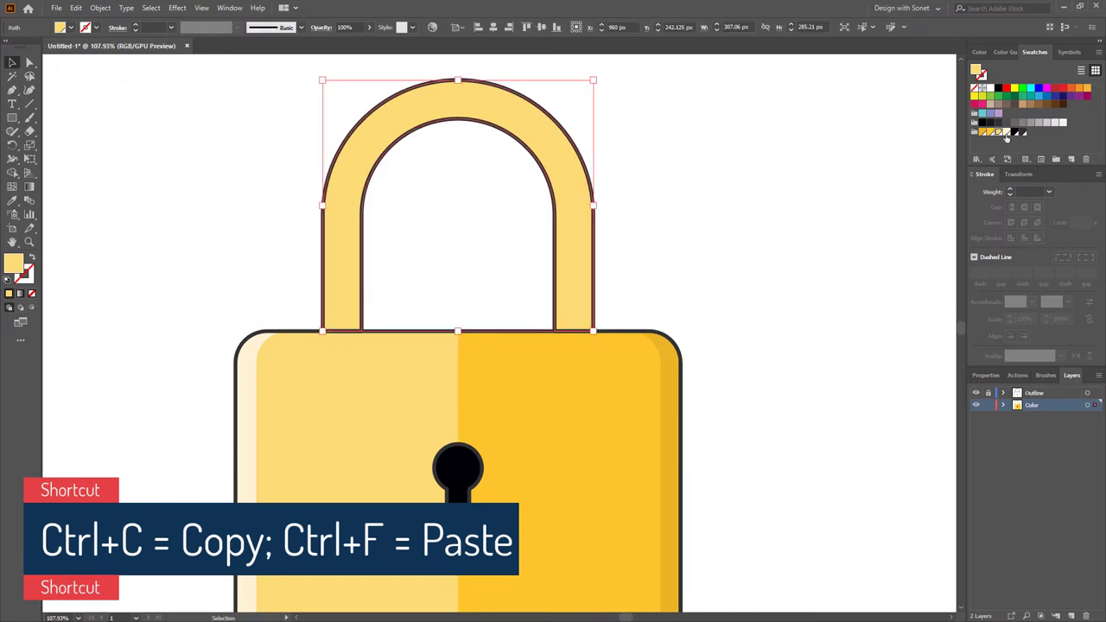
pyautogui.click(1007, 132)
pyautogui.click(408, 300)
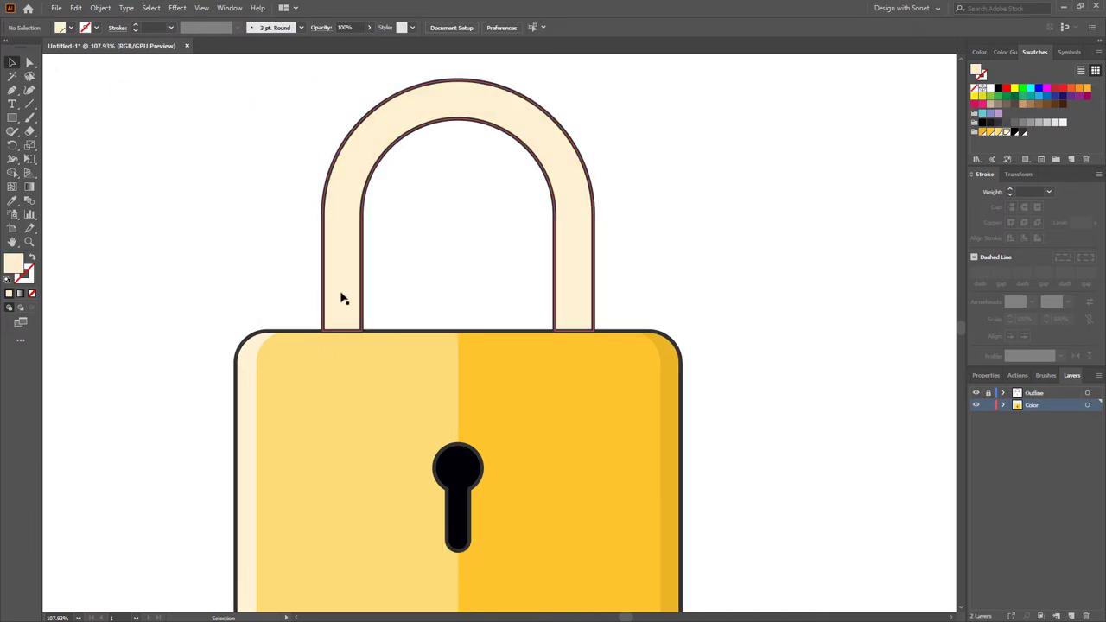
# - Duplicate the cream shackle slightly right and delete the outer right sliver with Shape Builder
pyautogui.moveTo(341, 298); pyautogui.dragTo(356, 295)
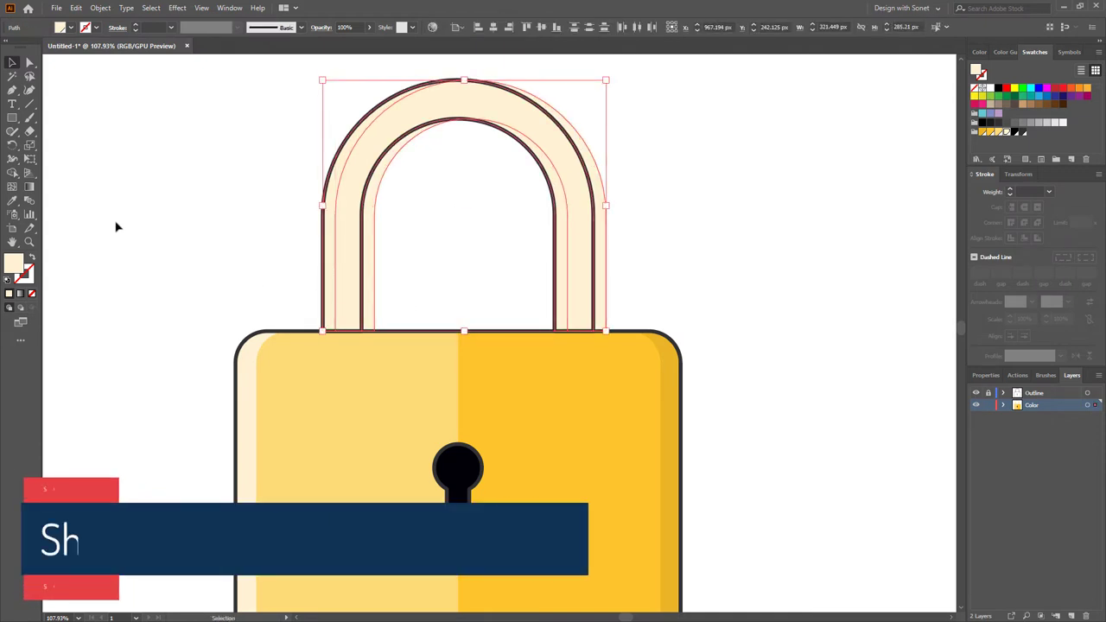
pyautogui.hotkey('shift', 'm')
pyautogui.keyDown('alt'); pyautogui.click(378, 239); pyautogui.keyUp('alt')
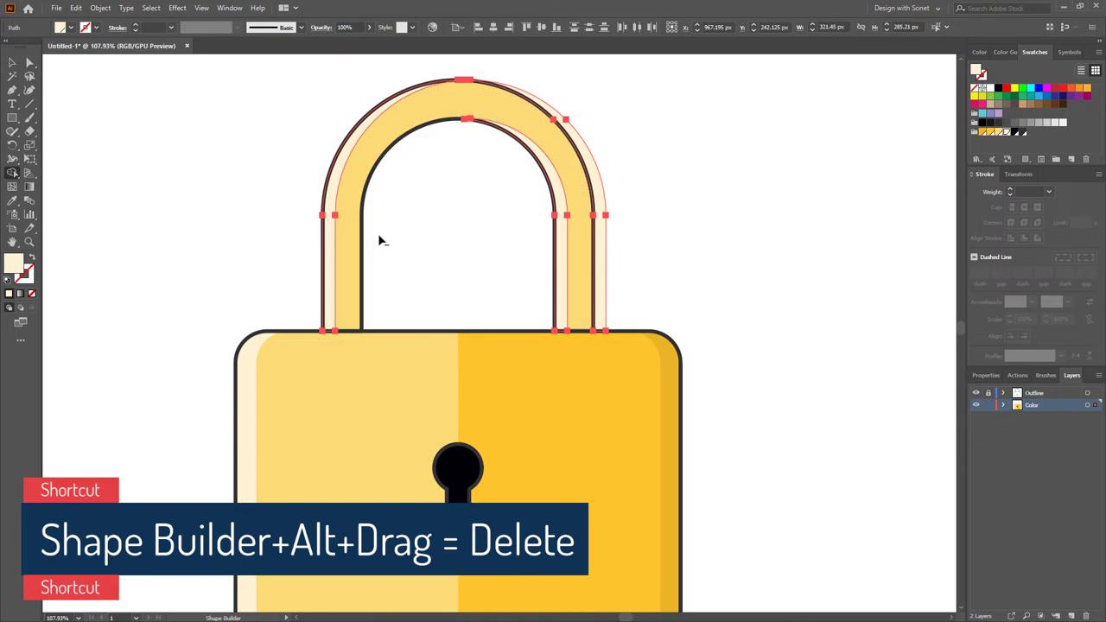
pyautogui.moveTo(587, 248); pyautogui.dragTo(649, 254)
pyautogui.press('v')
pyautogui.click(636, 230)
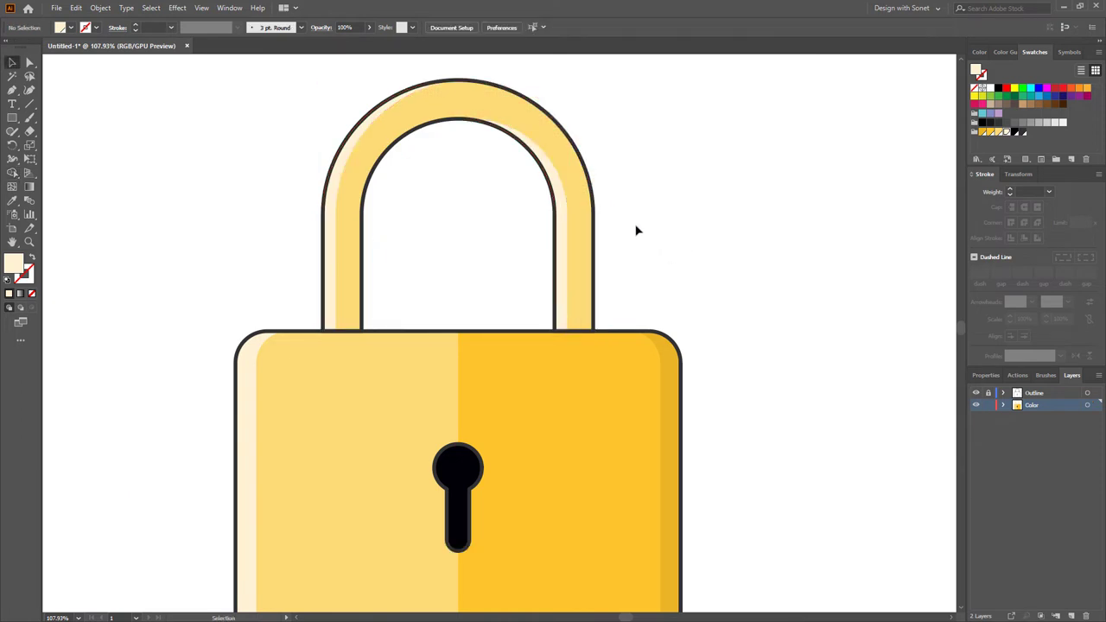
# - Place a mirrored copy of the highlight on the shackle's left leg
pyautogui.click(580, 173)
pyautogui.moveTo(353, 163); pyautogui.dragTo(366, 227)
pyautogui.click(367, 226)
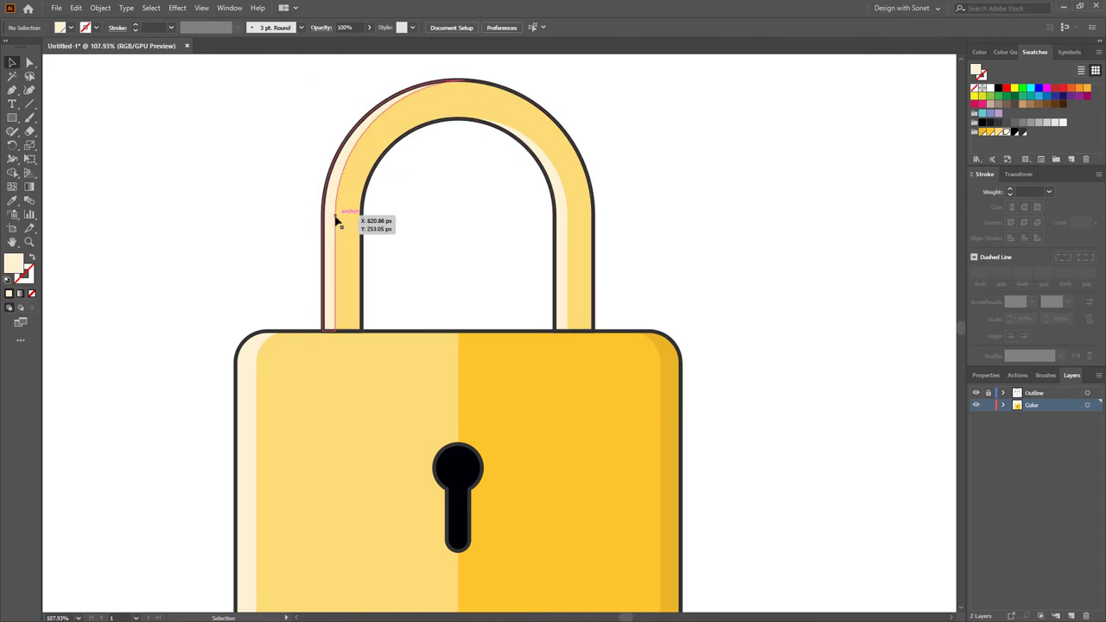
# - Recolour the inner shackle highlight darker yellow
pyautogui.click(561, 223)
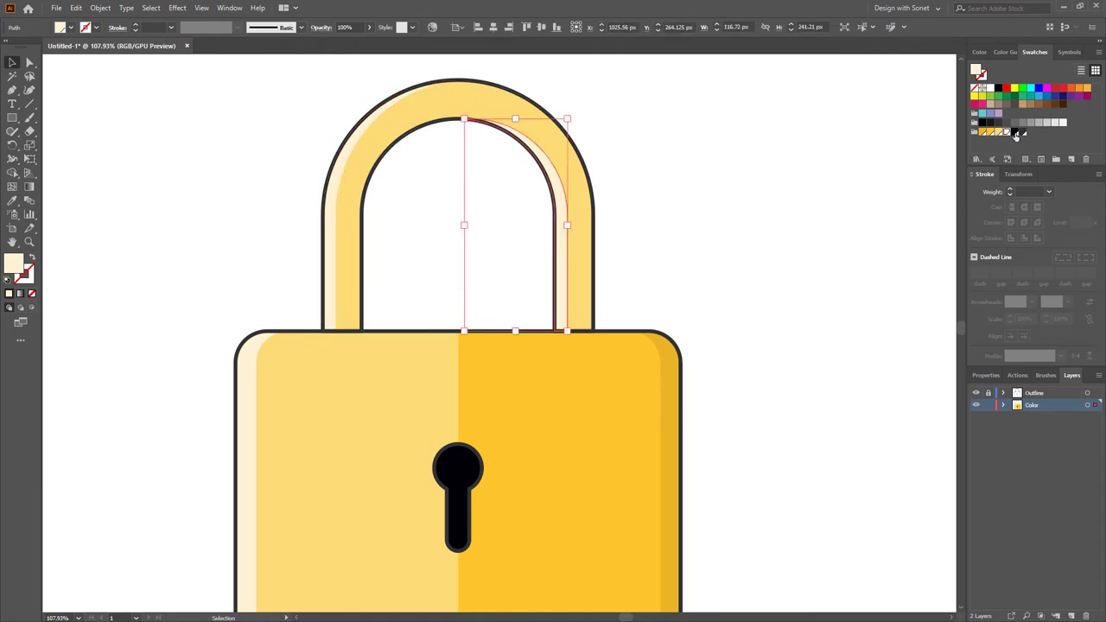
pyautogui.click(982, 135)
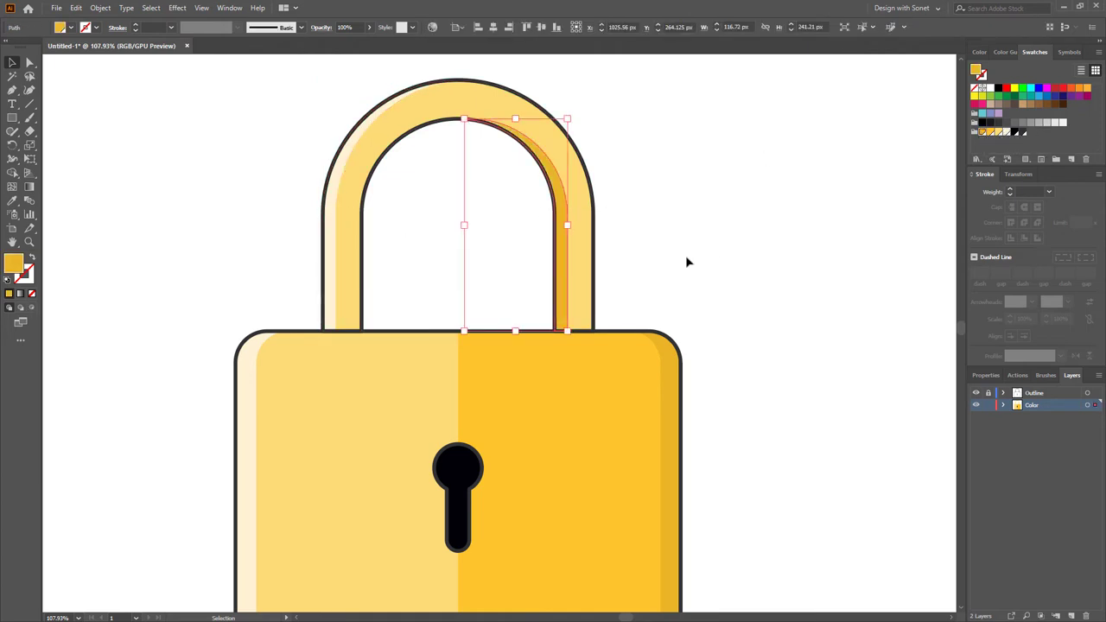
pyautogui.click(686, 260)
pyautogui.scroll(-3, 687, 262)
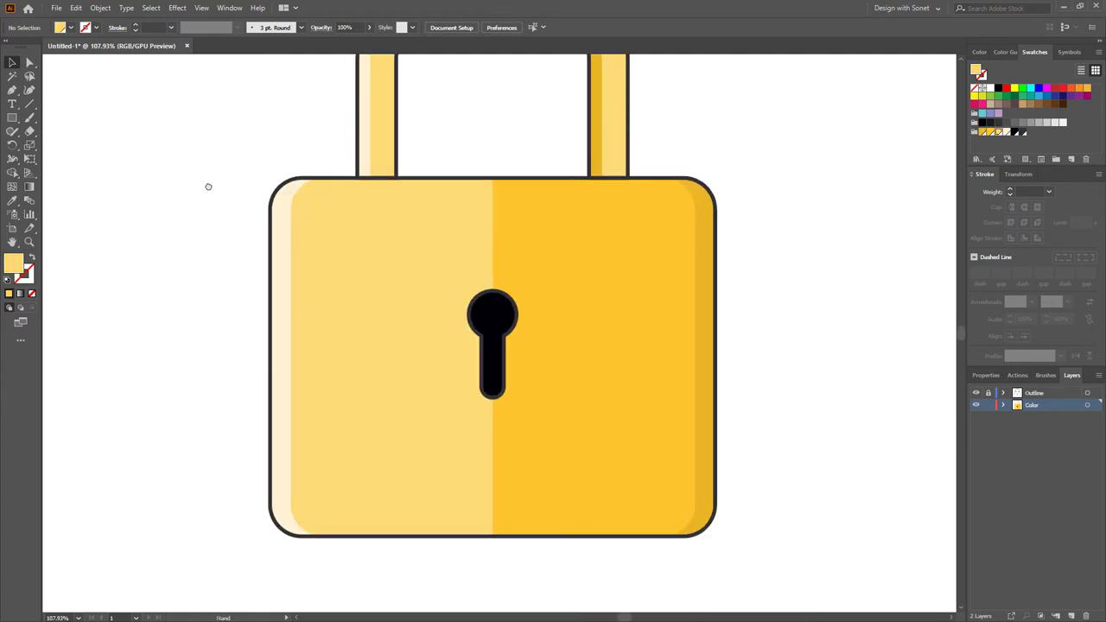
# - Draw seven narrow cream ellipse streaks, six across the light left half and one on the right
pyautogui.scroll(-2, 208, 185)
pyautogui.moveTo(12, 118); pyautogui.dragTo(50, 145)
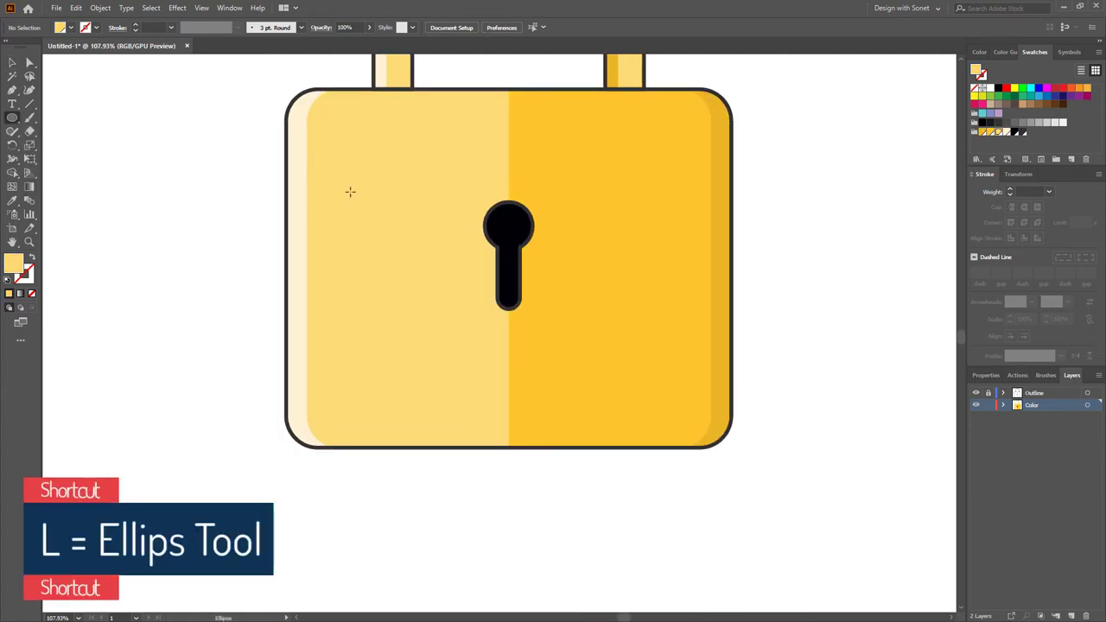
pyautogui.moveTo(393, 247); pyautogui.dragTo(386, 331)
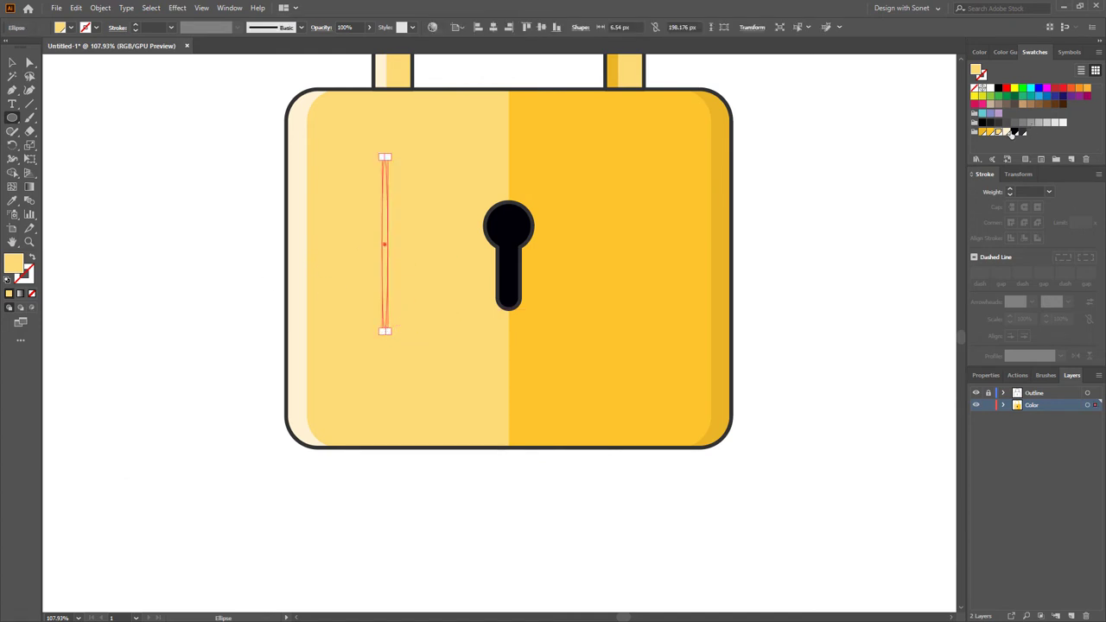
pyautogui.click(1007, 131)
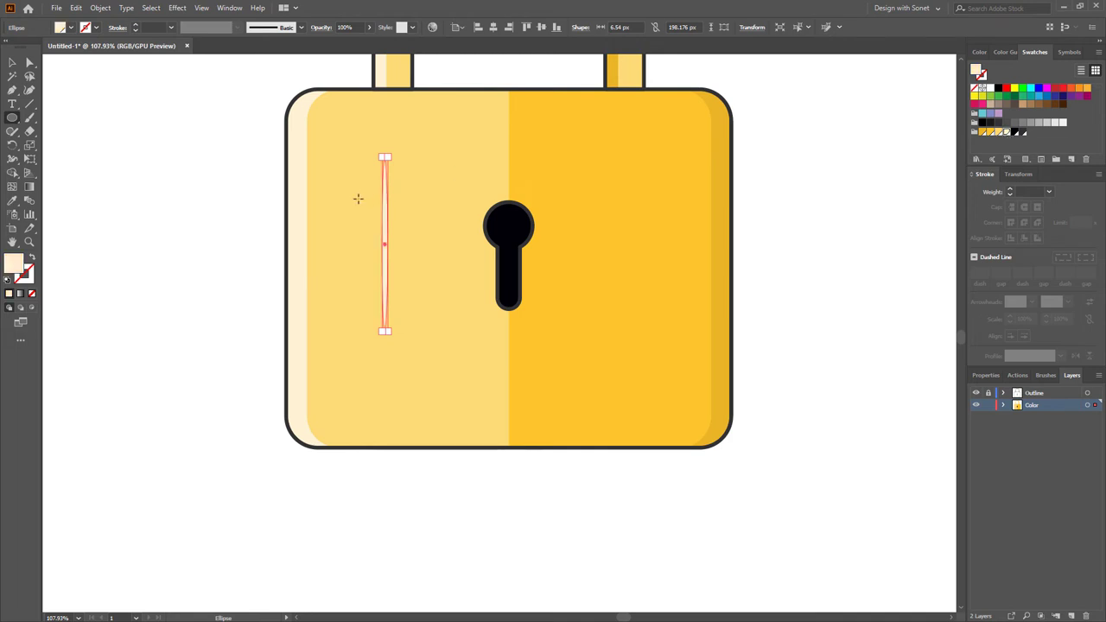
pyautogui.scroll(2, 357, 199)
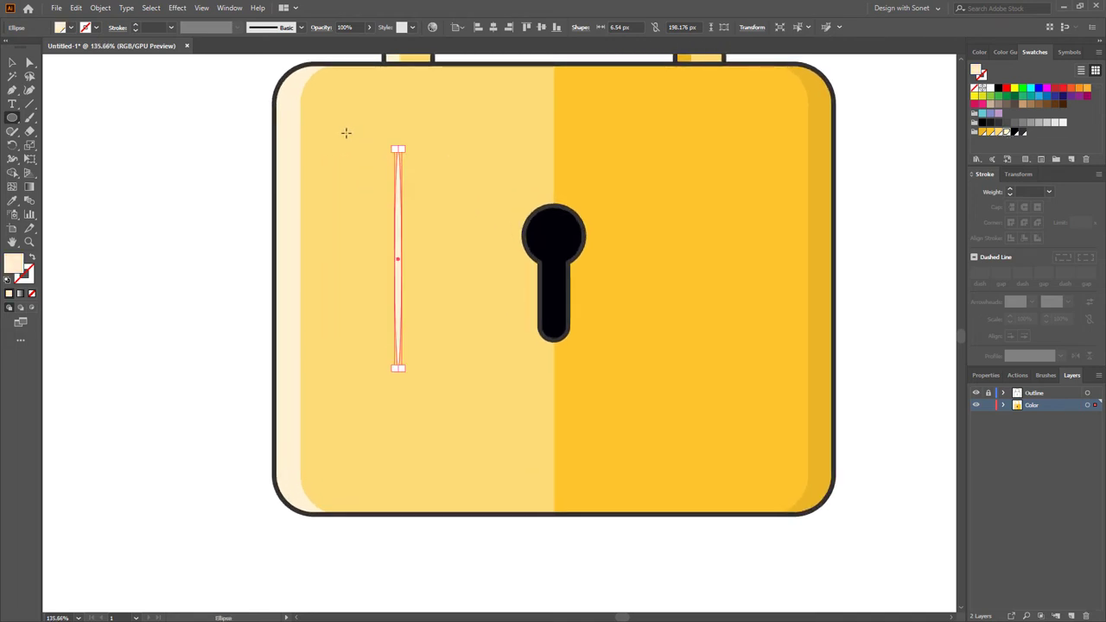
pyautogui.moveTo(343, 117); pyautogui.dragTo(346, 194)
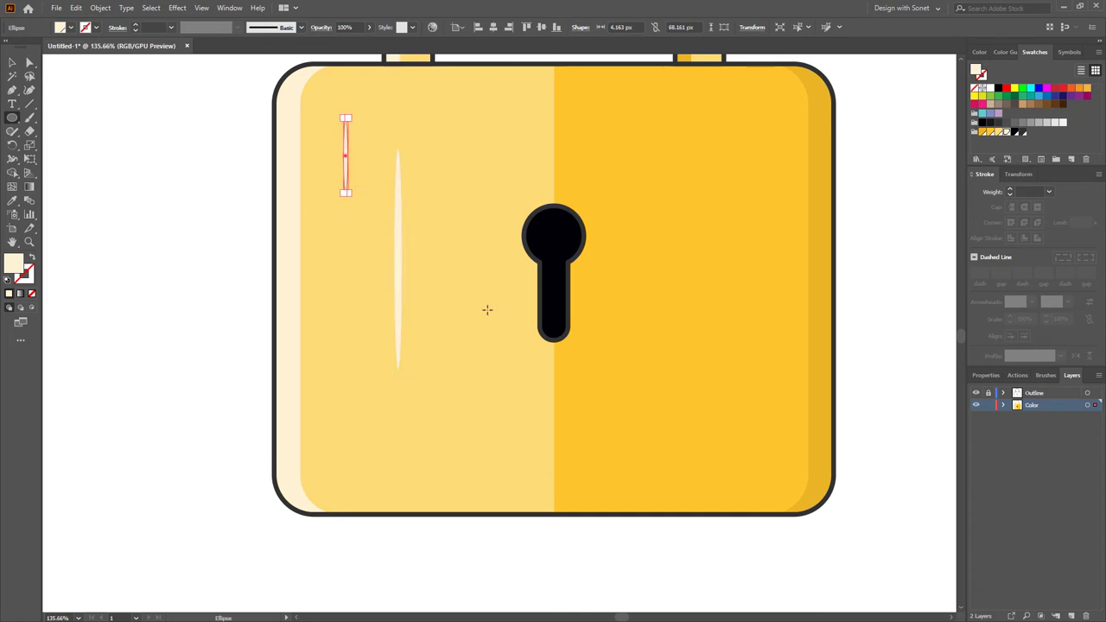
pyautogui.moveTo(455, 337); pyautogui.dragTo(456, 452)
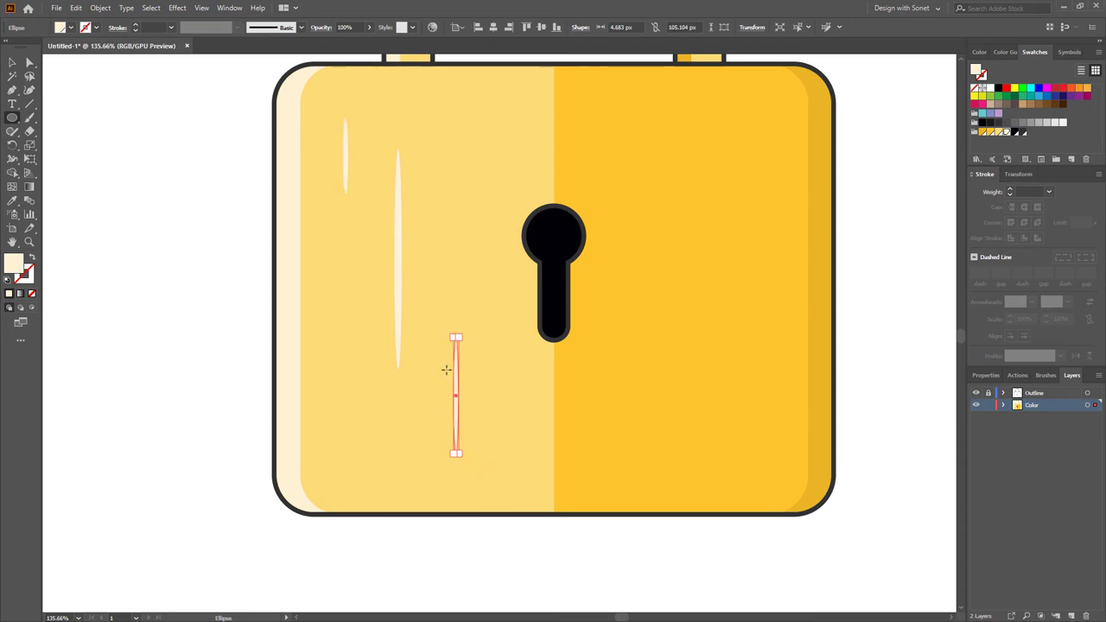
pyautogui.moveTo(477, 221); pyautogui.dragTo(463, 170)
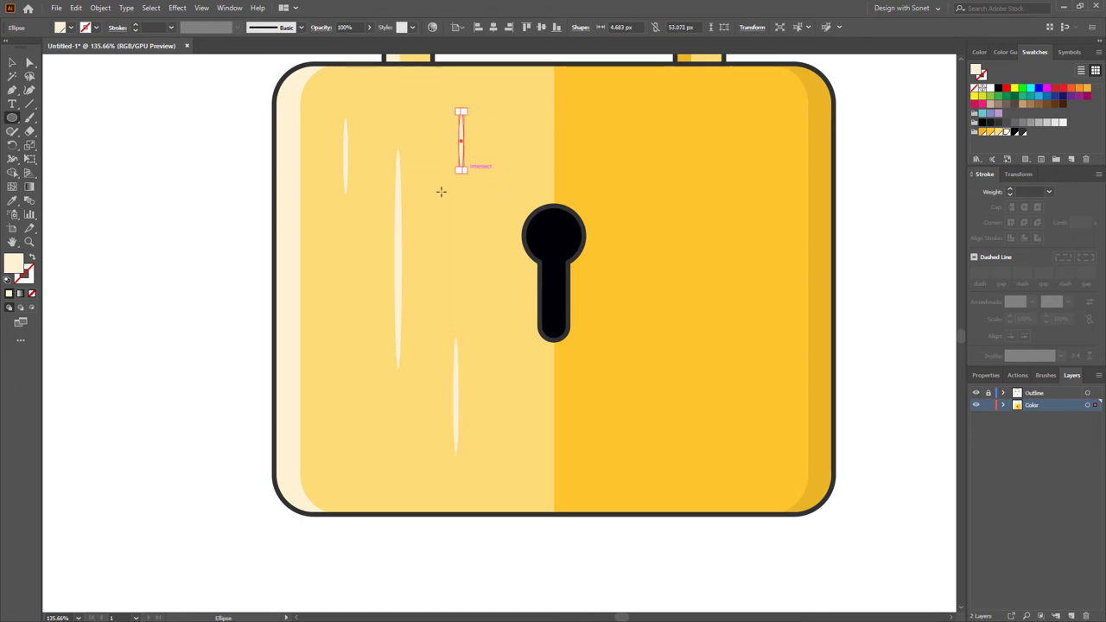
pyautogui.moveTo(359, 425); pyautogui.dragTo(359, 467)
pyautogui.moveTo(461, 413); pyautogui.dragTo(336, 420)
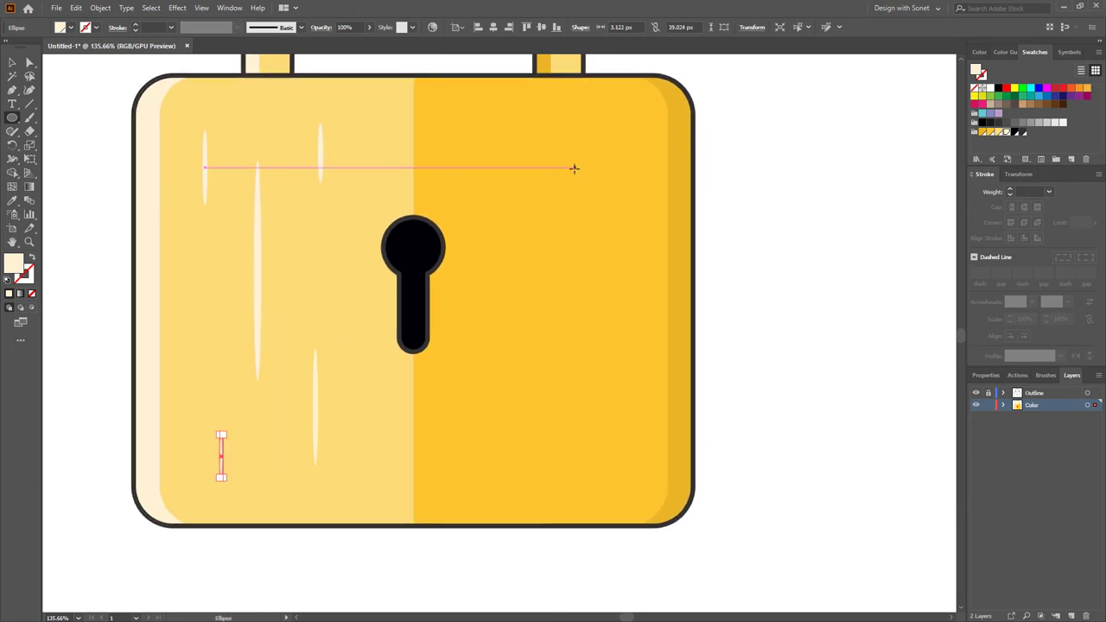
pyautogui.moveTo(579, 156); pyautogui.dragTo(583, 323)
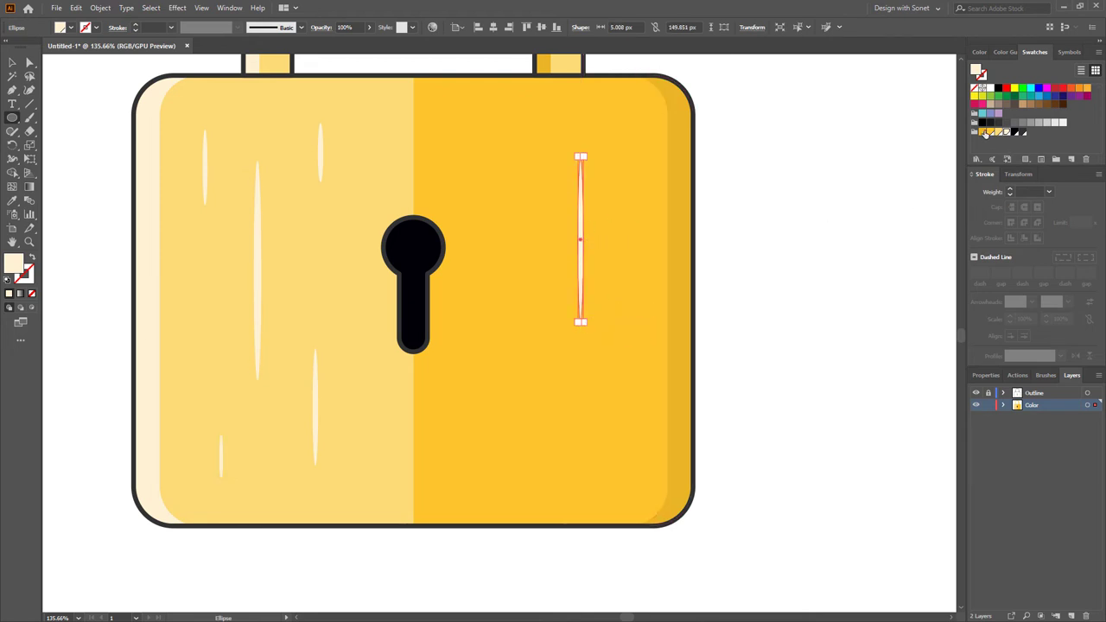
# - Recolour the right-half streak darker yellow and add three more darker yellow streaks there
pyautogui.click(985, 132)
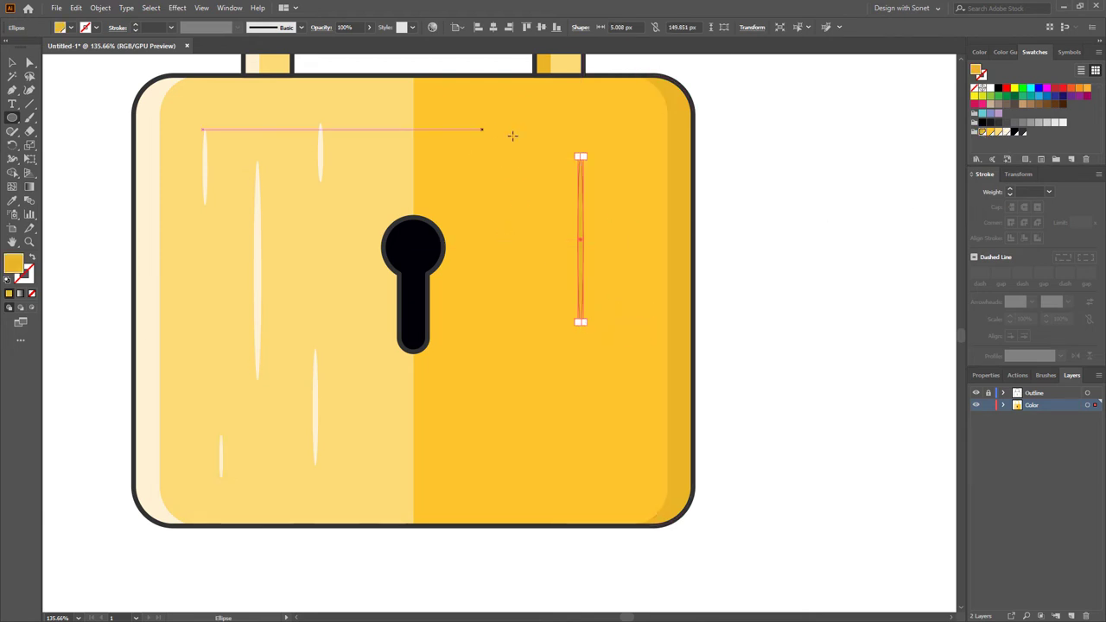
pyautogui.moveTo(494, 136); pyautogui.dragTo(499, 161)
pyautogui.moveTo(495, 323); pyautogui.dragTo(501, 433)
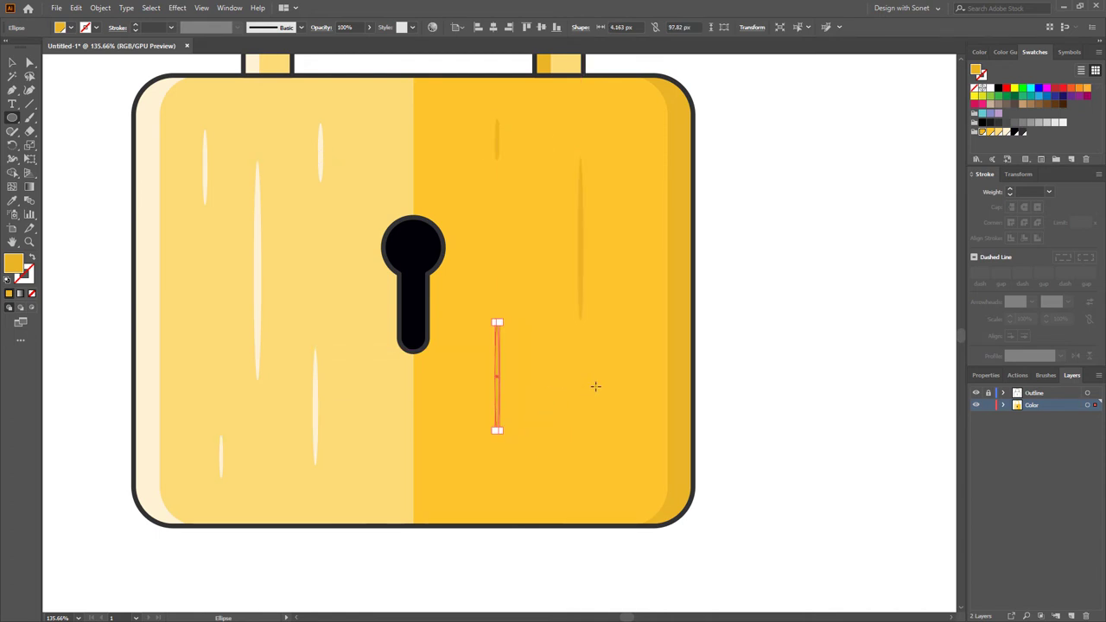
pyautogui.moveTo(598, 396); pyautogui.dragTo(603, 451)
pyautogui.scroll(-3, 523, 383)
pyautogui.scroll(1, 748, 365)
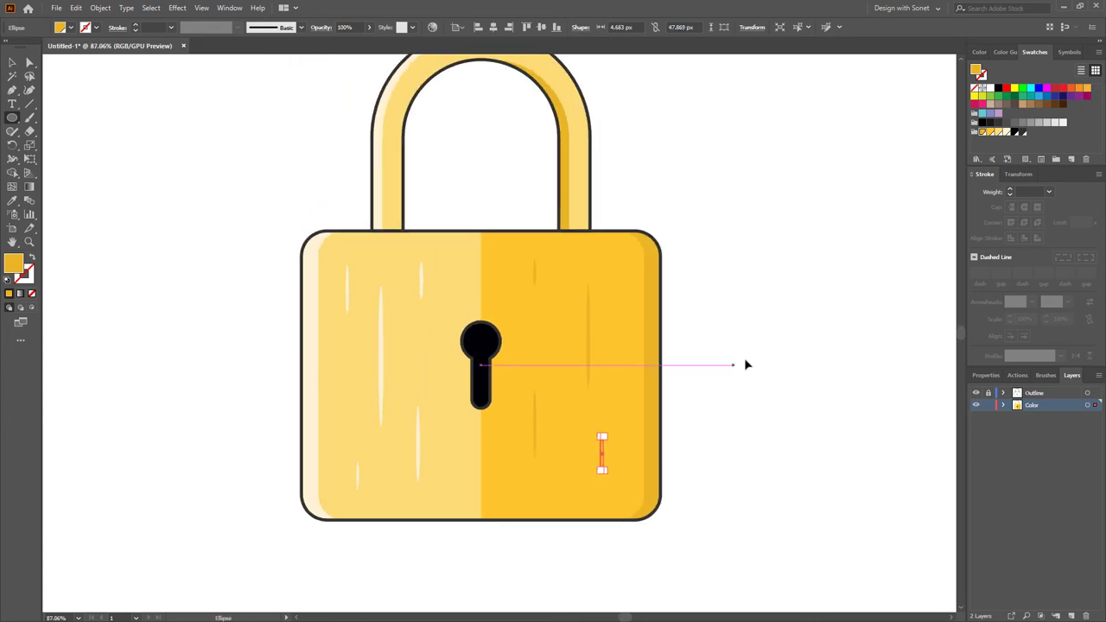
pyautogui.press('v')
pyautogui.click(751, 329)
pyautogui.moveTo(413, 161); pyautogui.dragTo(496, 264)
pyautogui.click(13, 119)
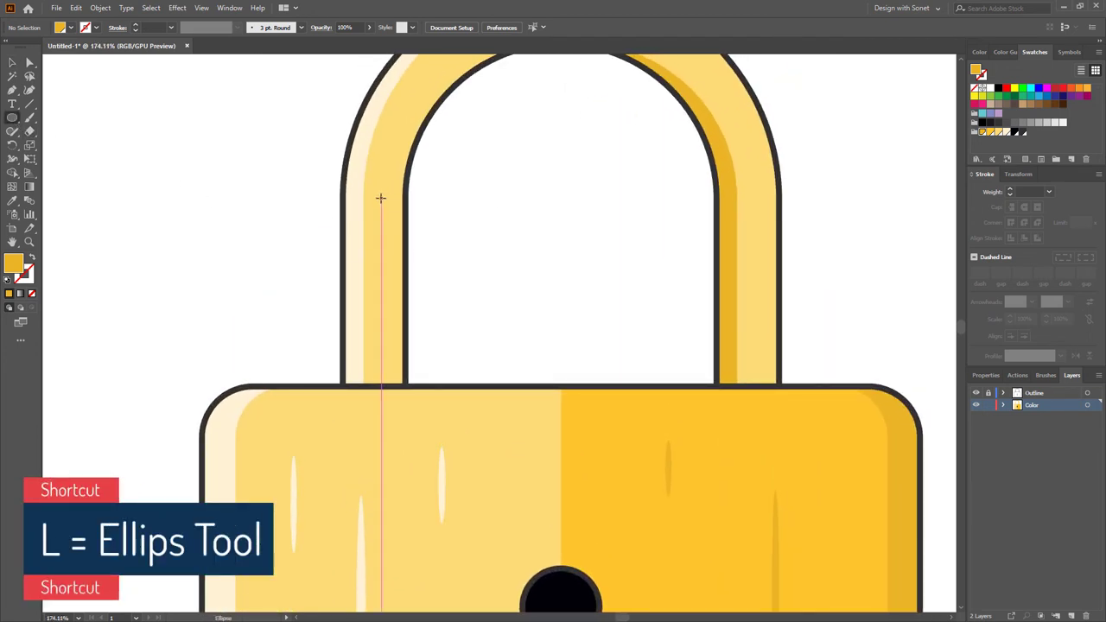
# - Draw one cream streak on the shackle's left bar and two darker yellow streaks on its right bar
pyautogui.moveTo(383, 198); pyautogui.dragTo(385, 337)
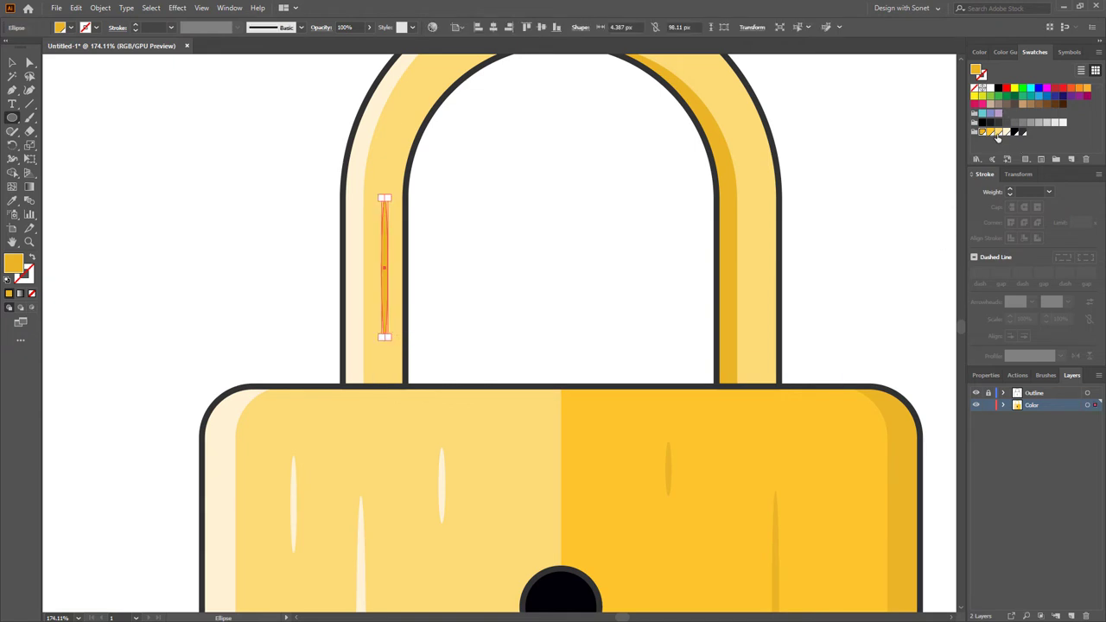
pyautogui.click(1007, 132)
pyautogui.hscroll(5, 476, 272)
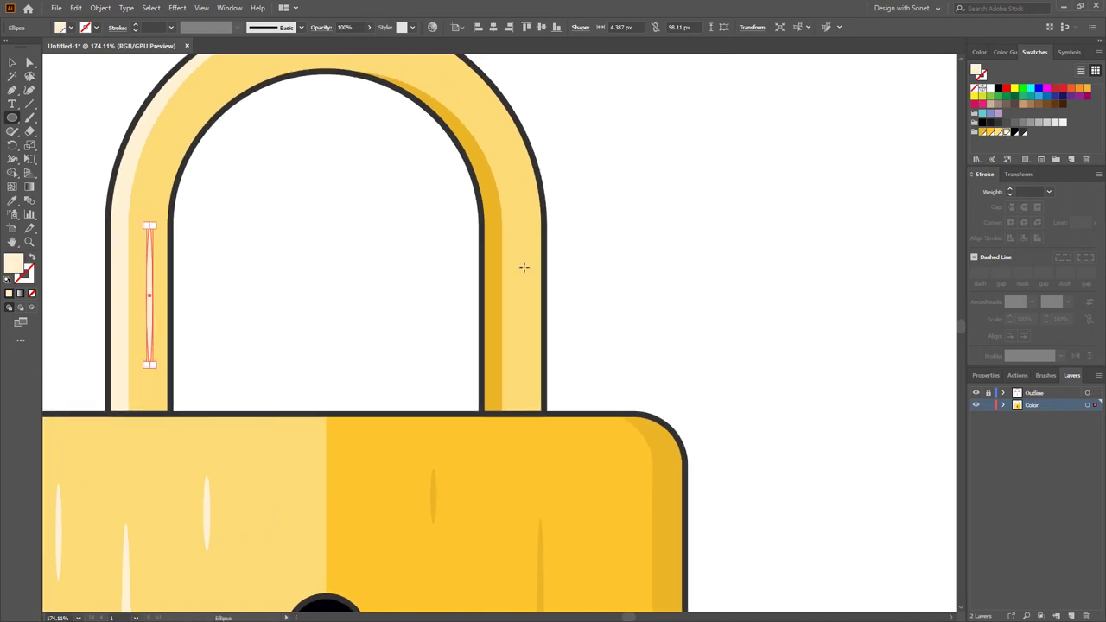
pyautogui.moveTo(523, 267); pyautogui.dragTo(531, 380)
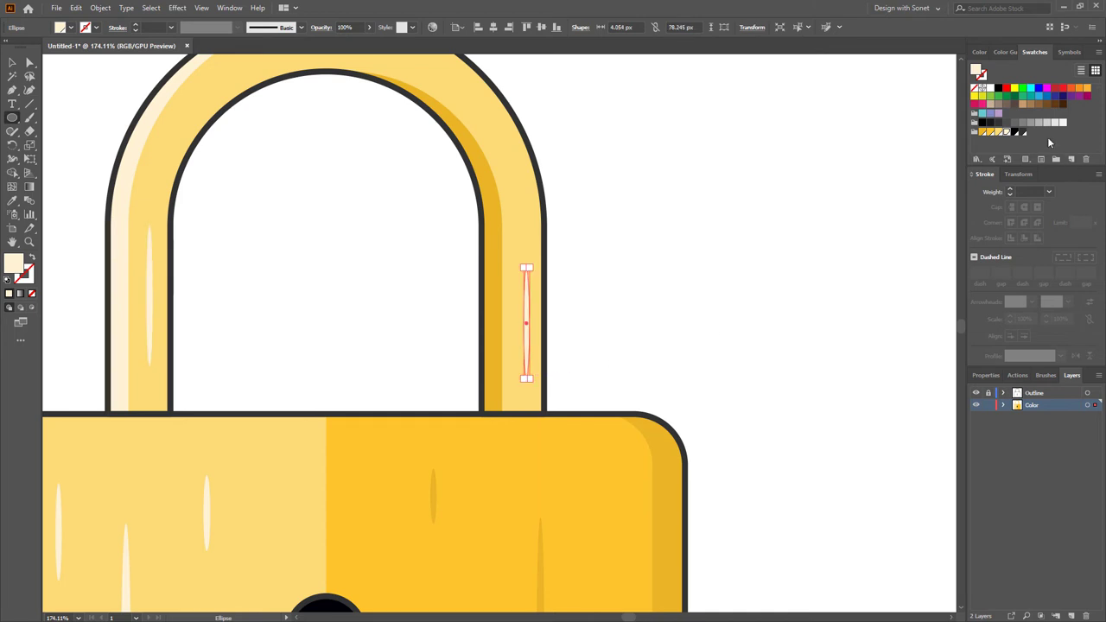
pyautogui.click(985, 132)
pyautogui.scroll(3, 515, 251)
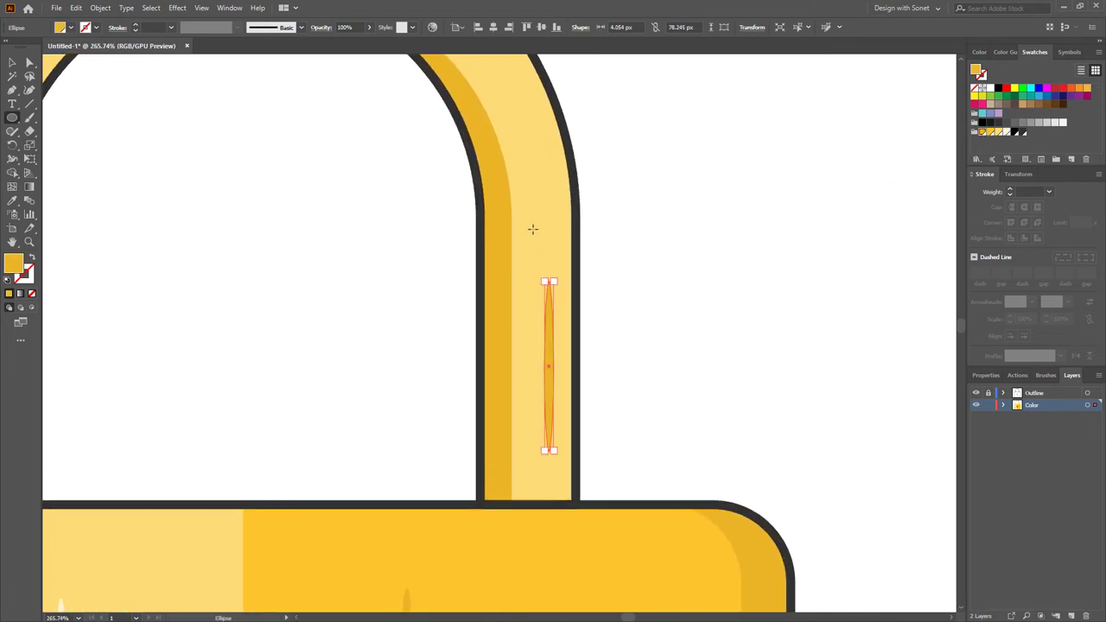
pyautogui.moveTo(526, 207); pyautogui.dragTo(541, 252)
pyautogui.scroll(-3, 521, 252)
pyautogui.press('v')
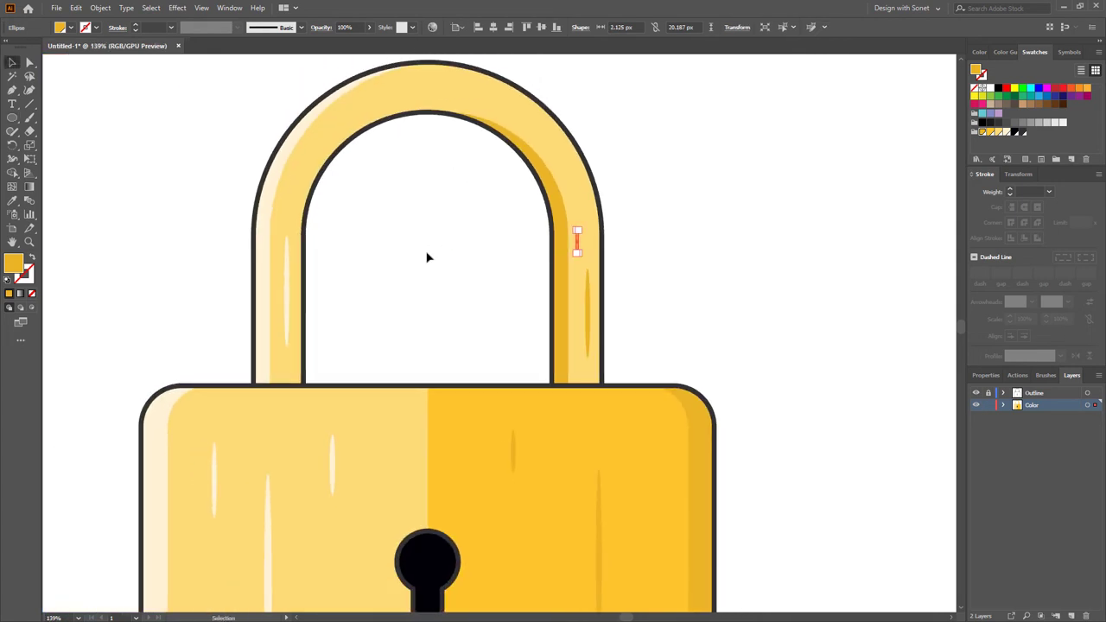
pyautogui.click(427, 254)
pyautogui.moveTo(427, 254); pyautogui.dragTo(438, 292)
pyautogui.scroll(2, 404, 134)
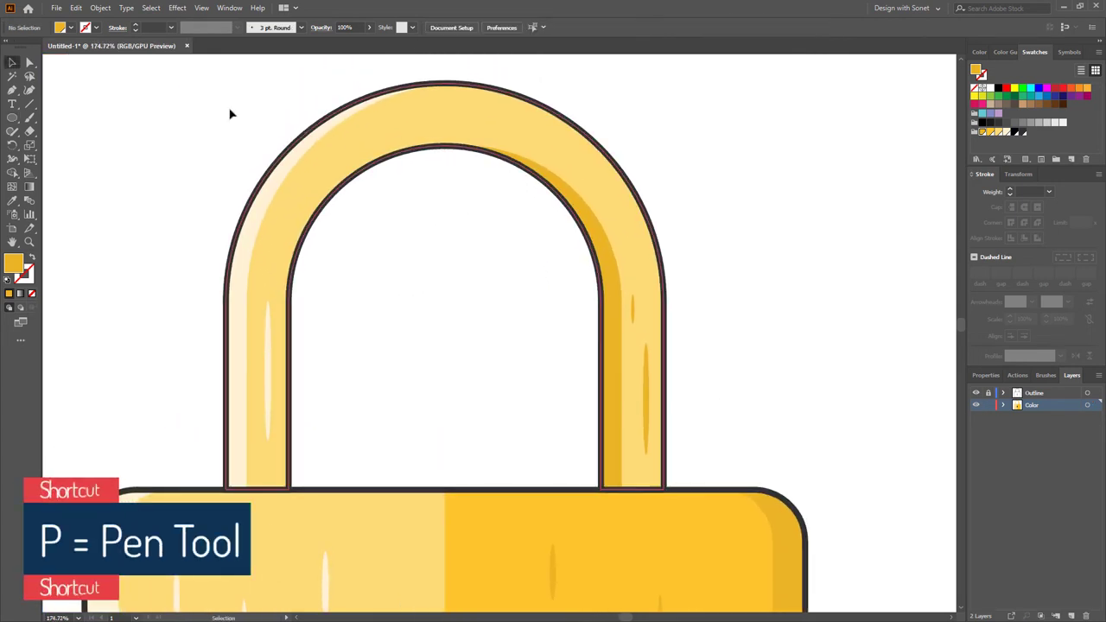
# - Draw a curved Pen path along the upper-left of the shackle arch
pyautogui.click(12, 90)
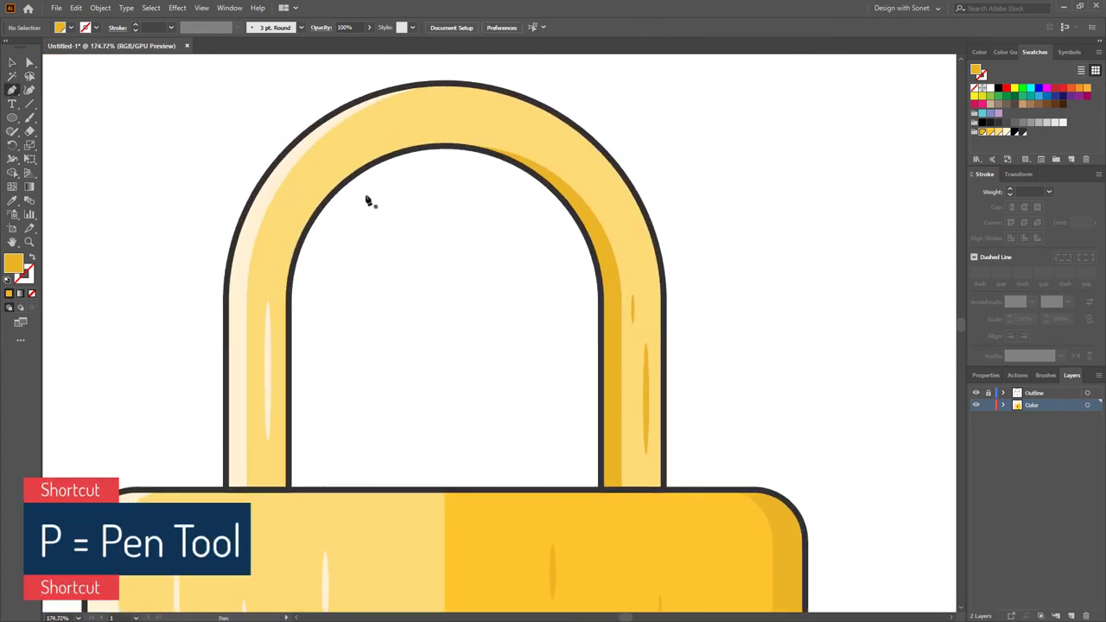
pyautogui.click(290, 207)
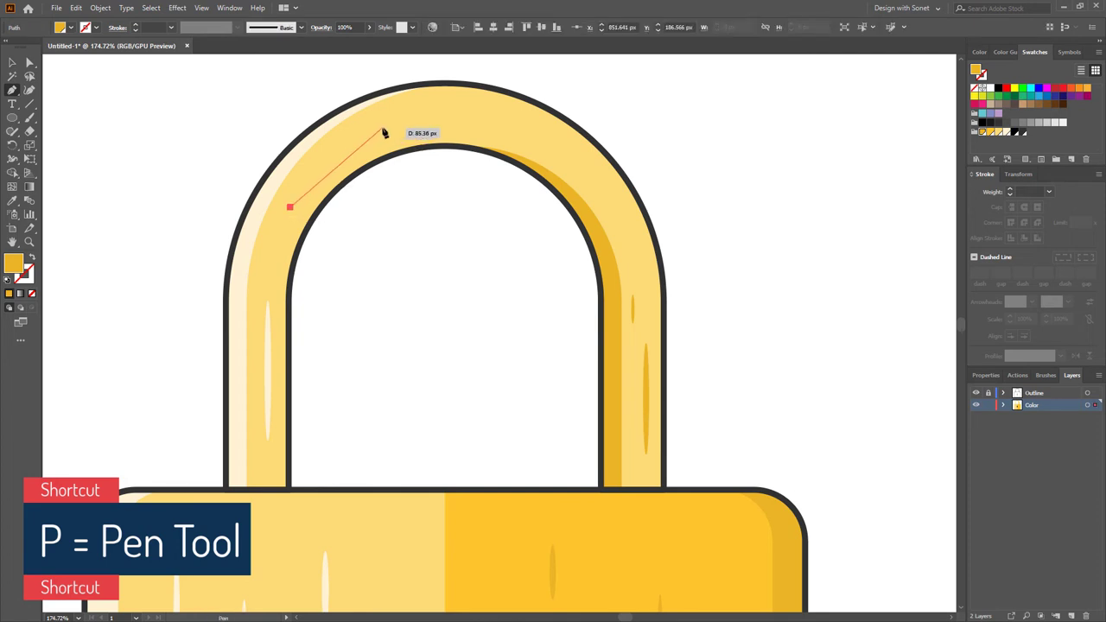
pyautogui.moveTo(378, 131); pyautogui.dragTo(436, 104)
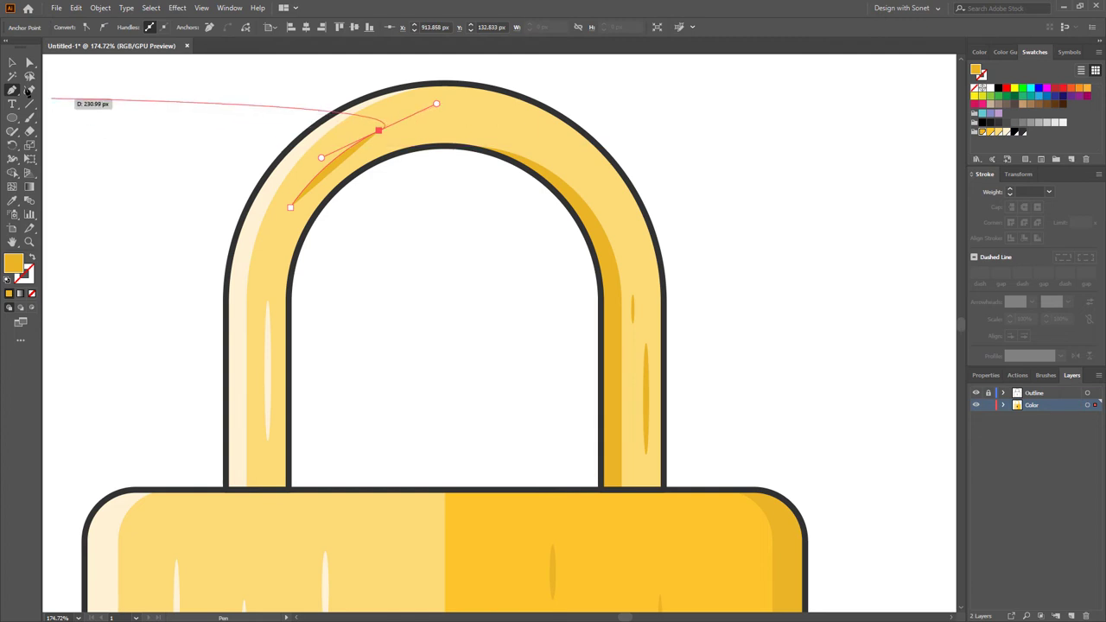
pyautogui.press('v')
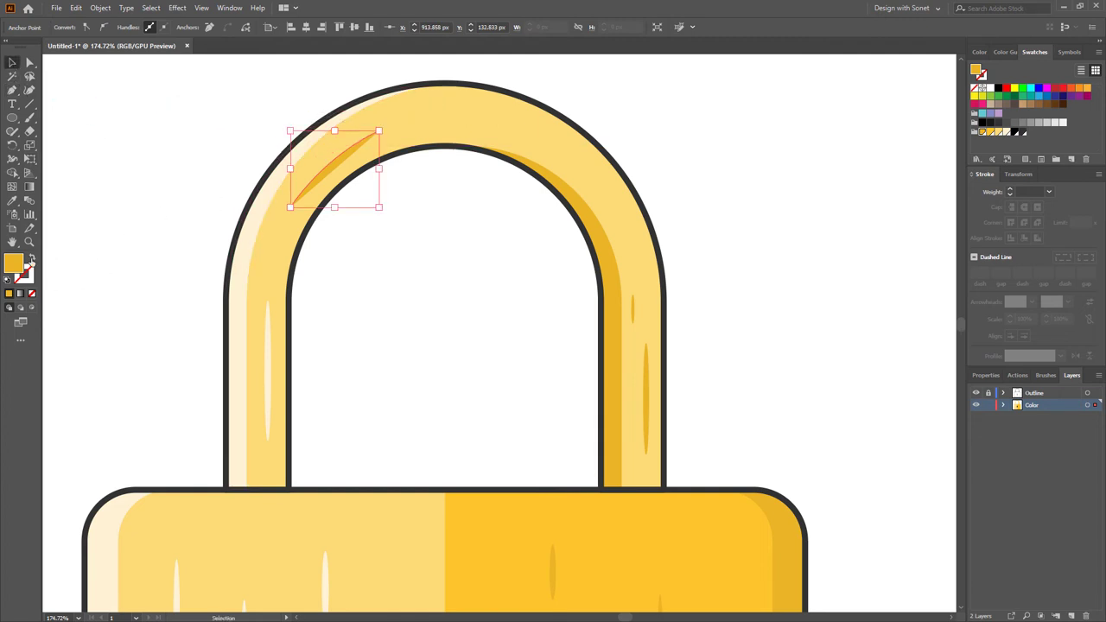
# - Swap the curve's fill to stroke, apply Width Profile 1 and set the weight to 4 pt
pyautogui.click(31, 259)
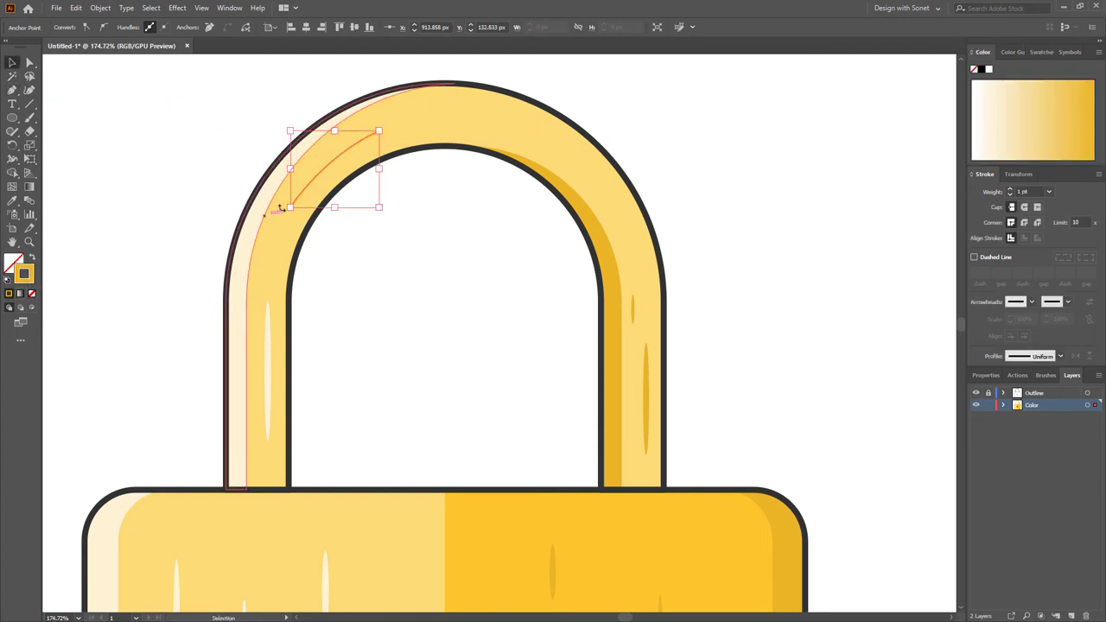
pyautogui.click(138, 156)
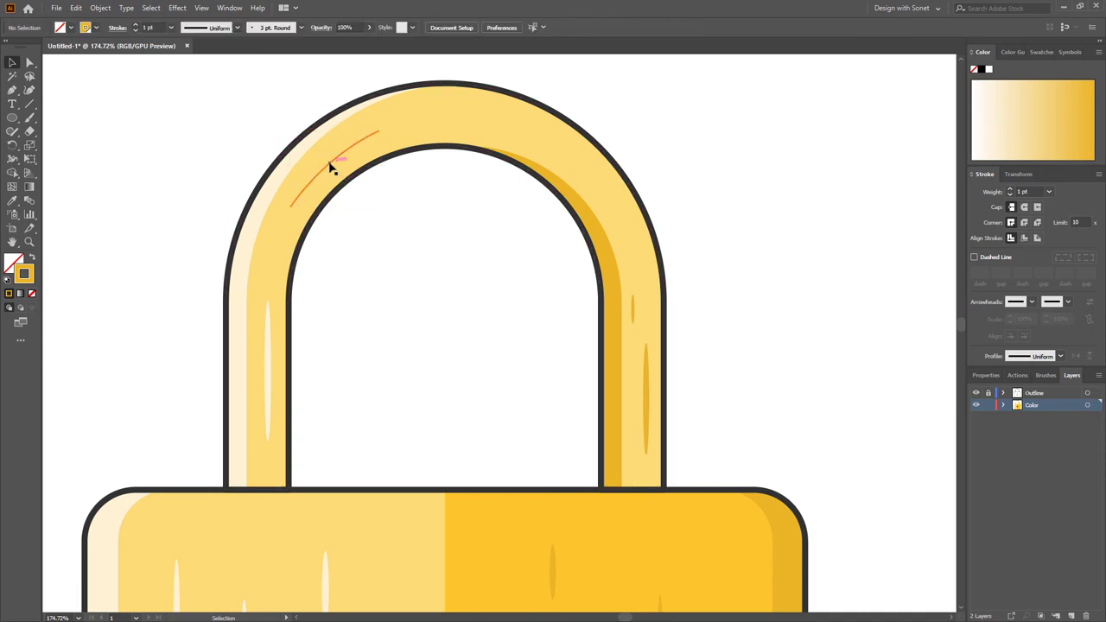
pyautogui.click(334, 164)
pyautogui.click(207, 28)
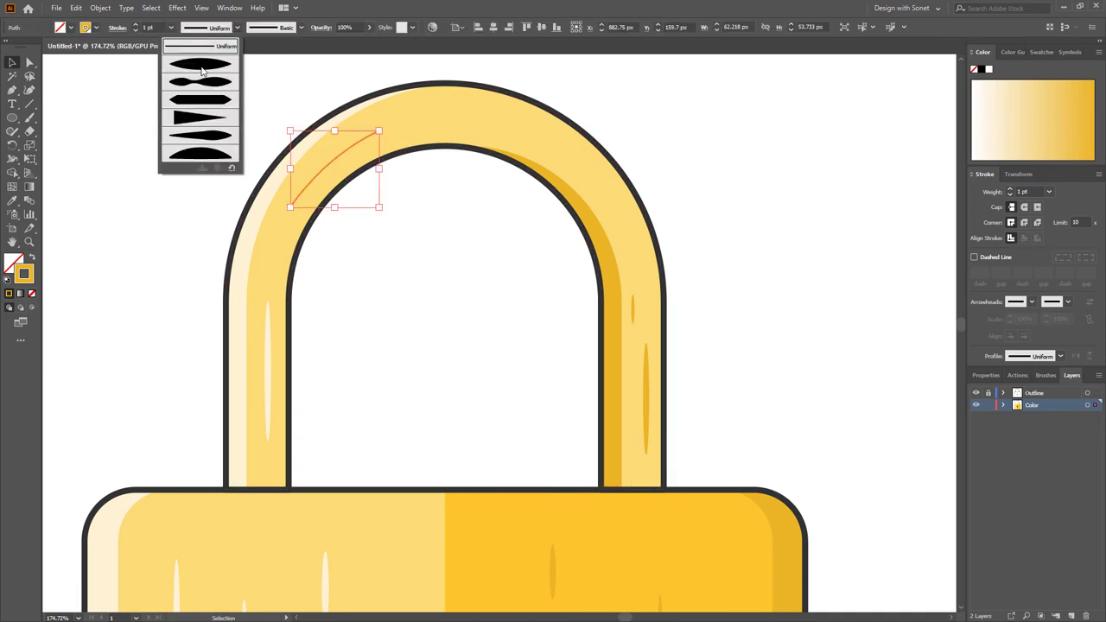
pyautogui.click(201, 65)
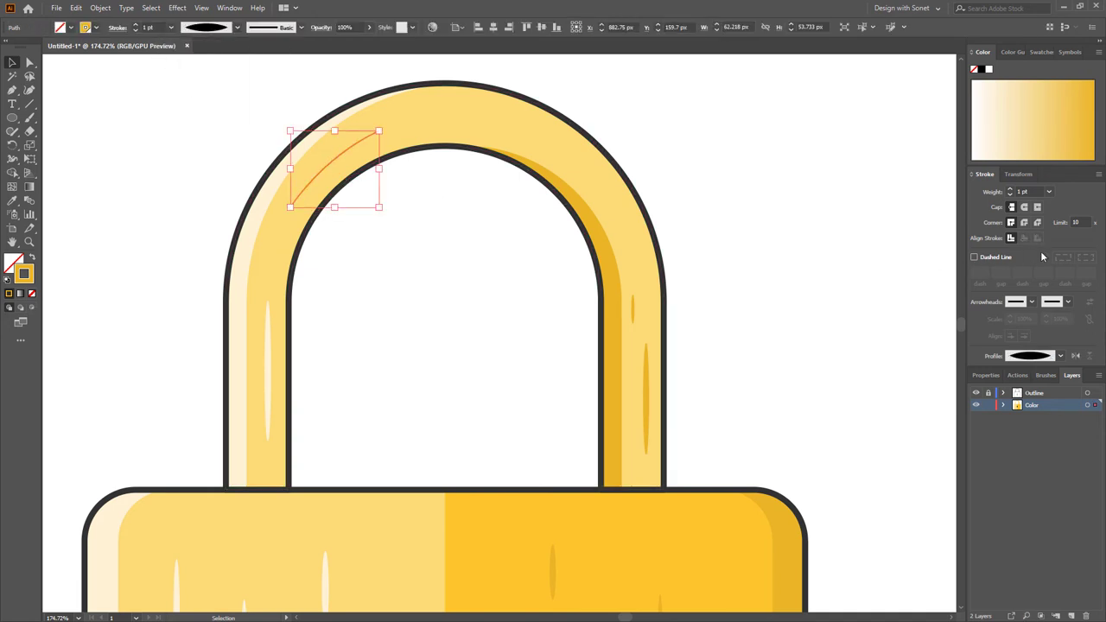
pyautogui.click(1010, 191)
pyautogui.click(506, 327)
pyautogui.press('p')
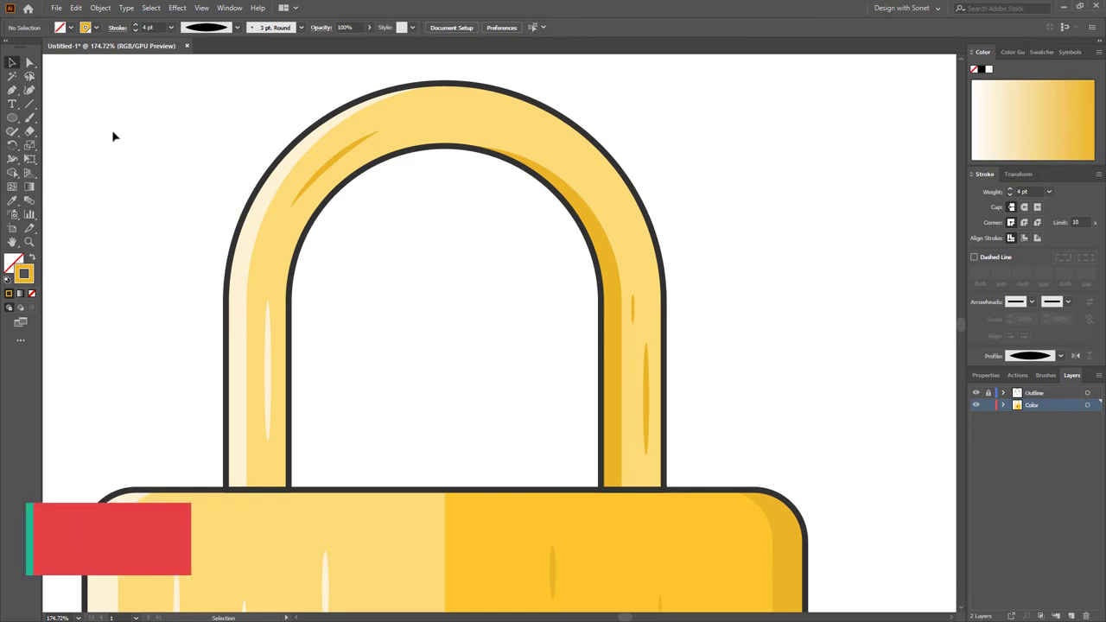
# - Draw a second highlight curve along the arch's right side with a thicker, tapered width profile
pyautogui.click(490, 115)
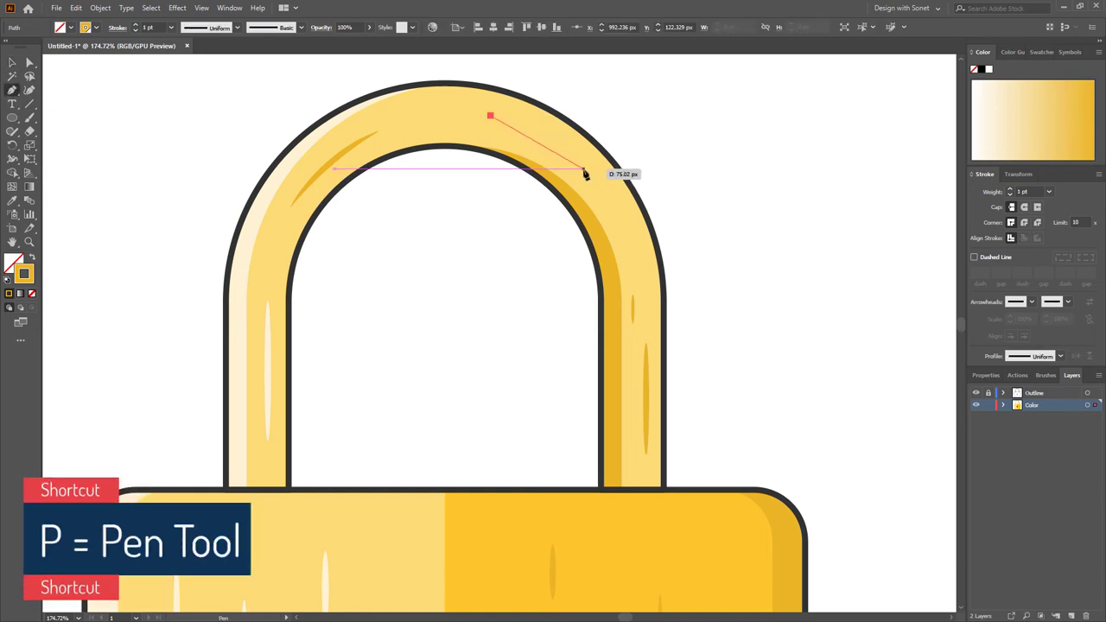
pyautogui.moveTo(584, 174); pyautogui.dragTo(624, 214)
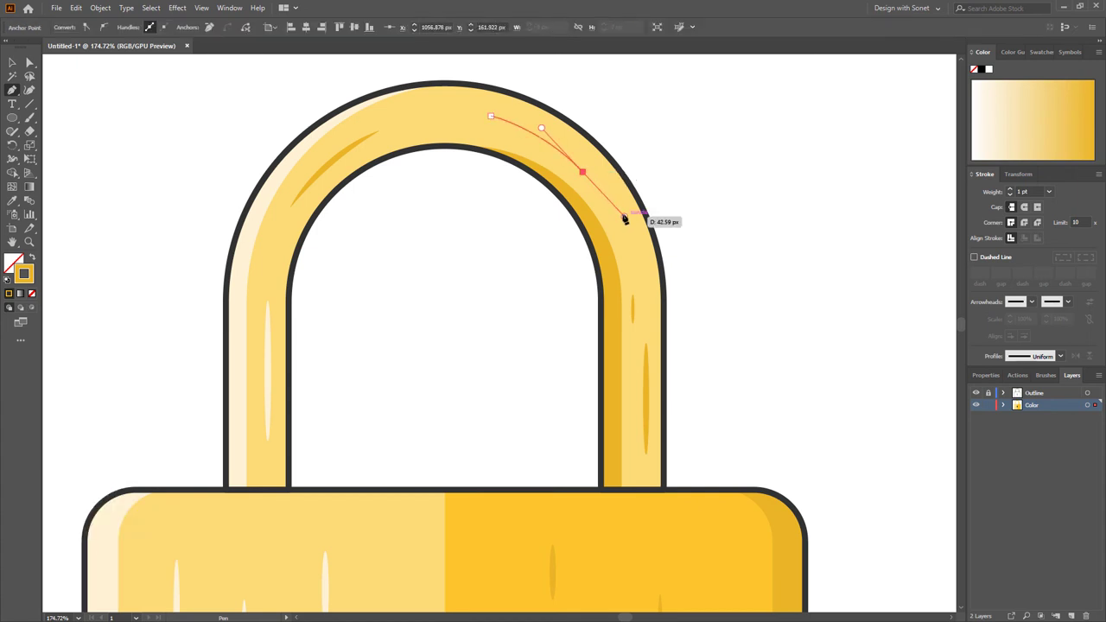
pyautogui.click(13, 62)
pyautogui.click(479, 293)
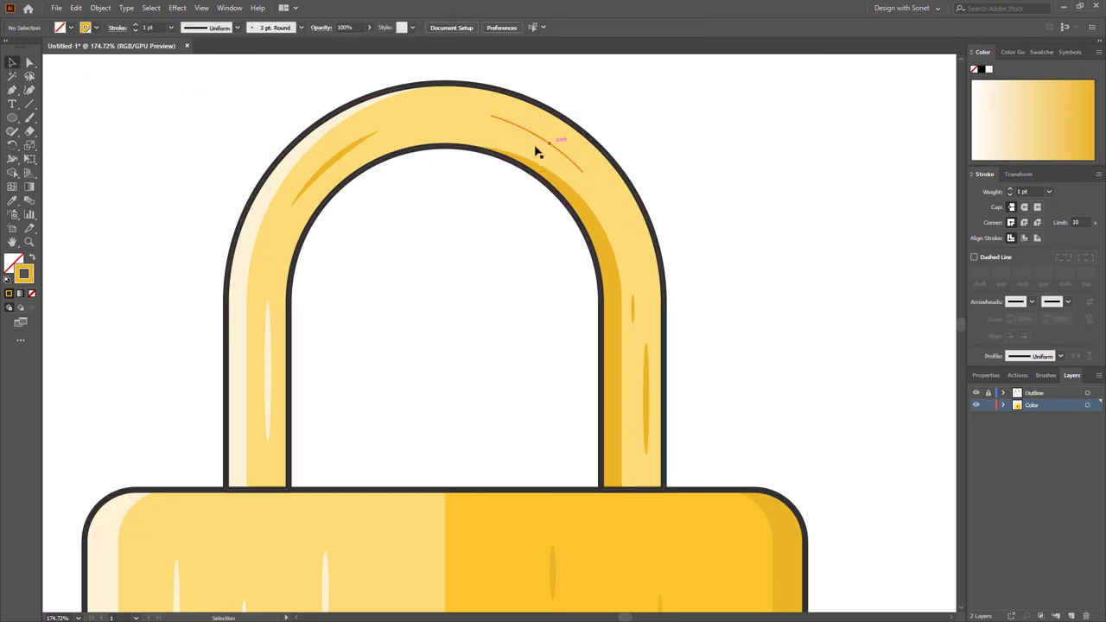
pyautogui.click(540, 145)
pyautogui.click(238, 27)
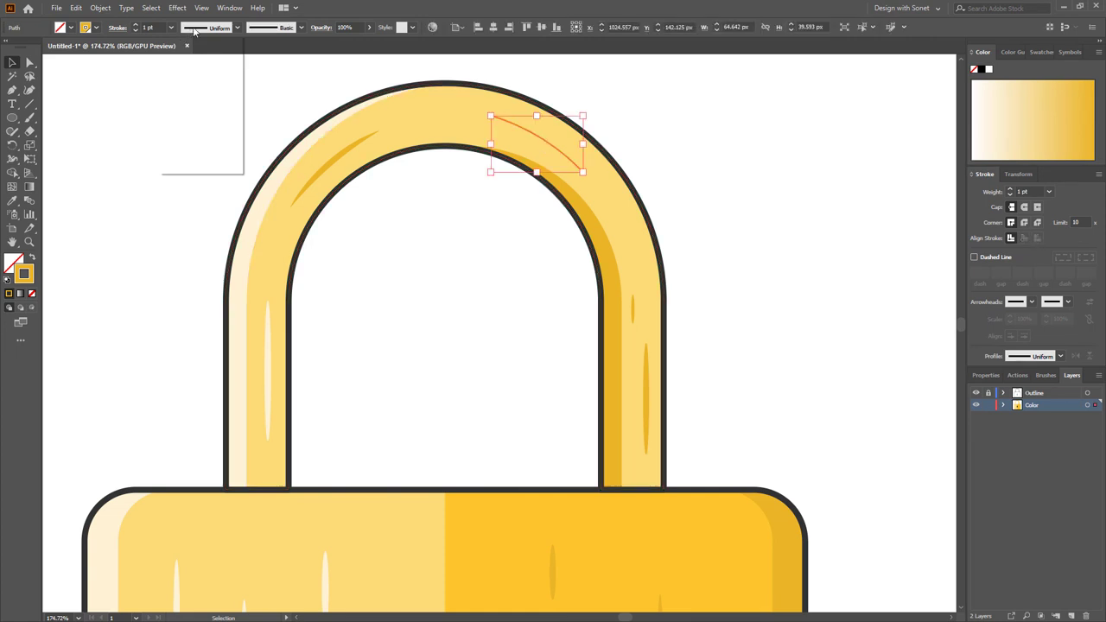
pyautogui.click(195, 72)
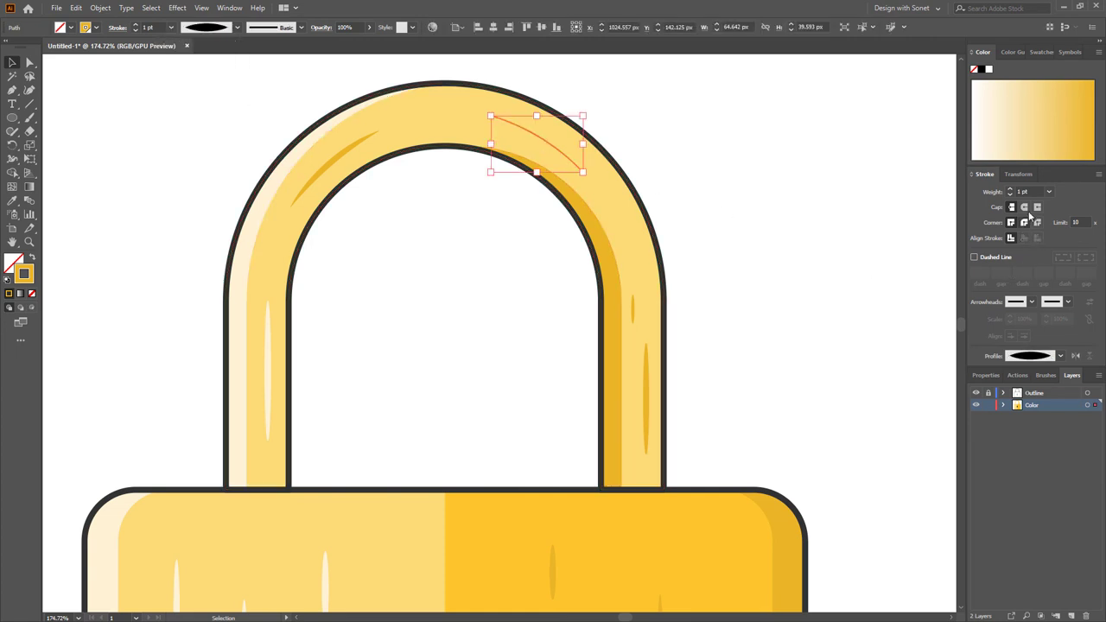
pyautogui.click(1012, 190)
# - Recolour the first highlight curve on the shackle's left side pale cream
pyautogui.click(353, 153)
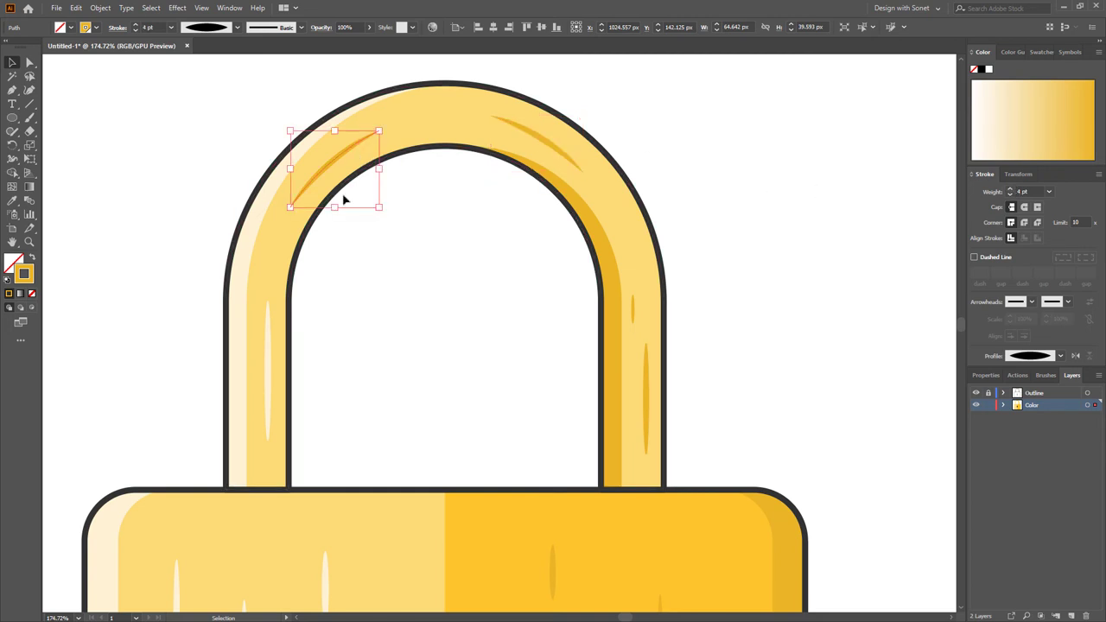
pyautogui.click(1042, 52)
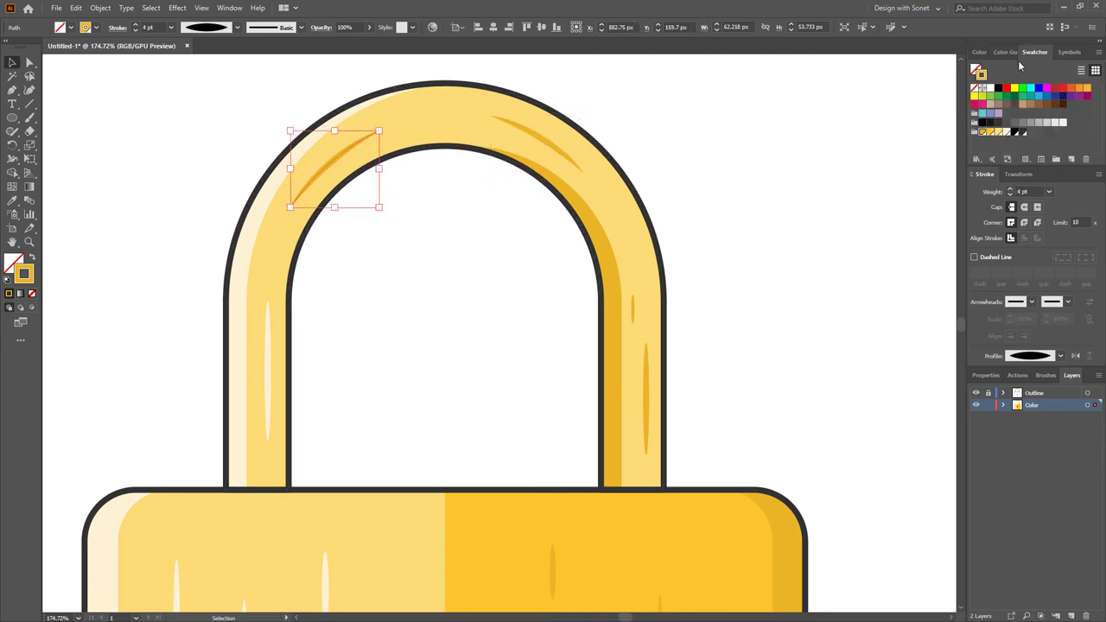
pyautogui.click(1006, 132)
pyautogui.click(473, 338)
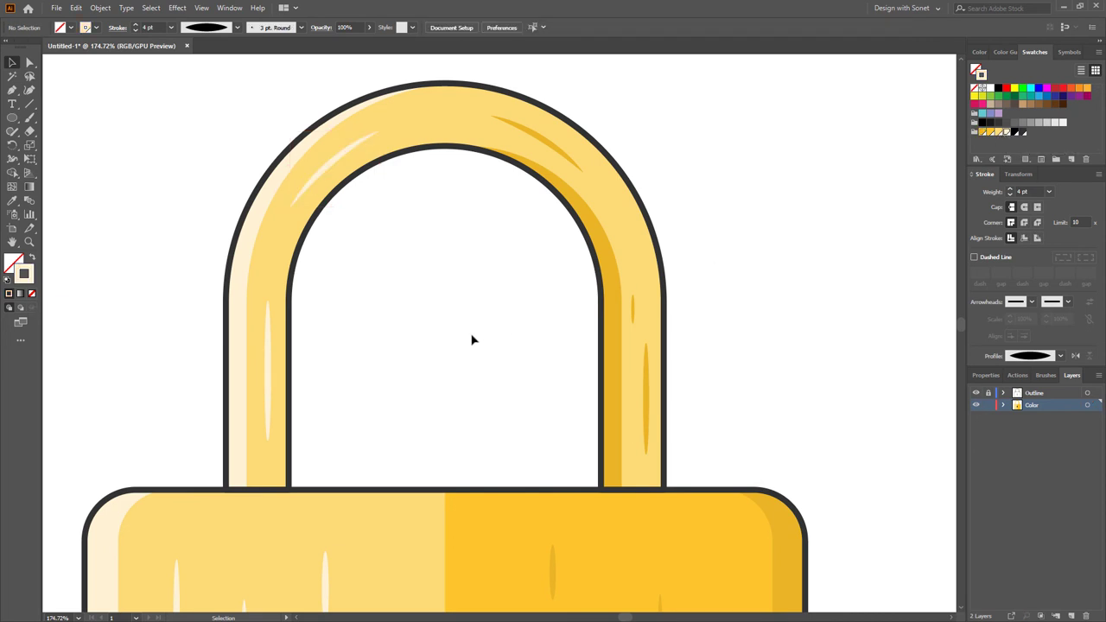
pyautogui.hotkey('ctrl', '0')
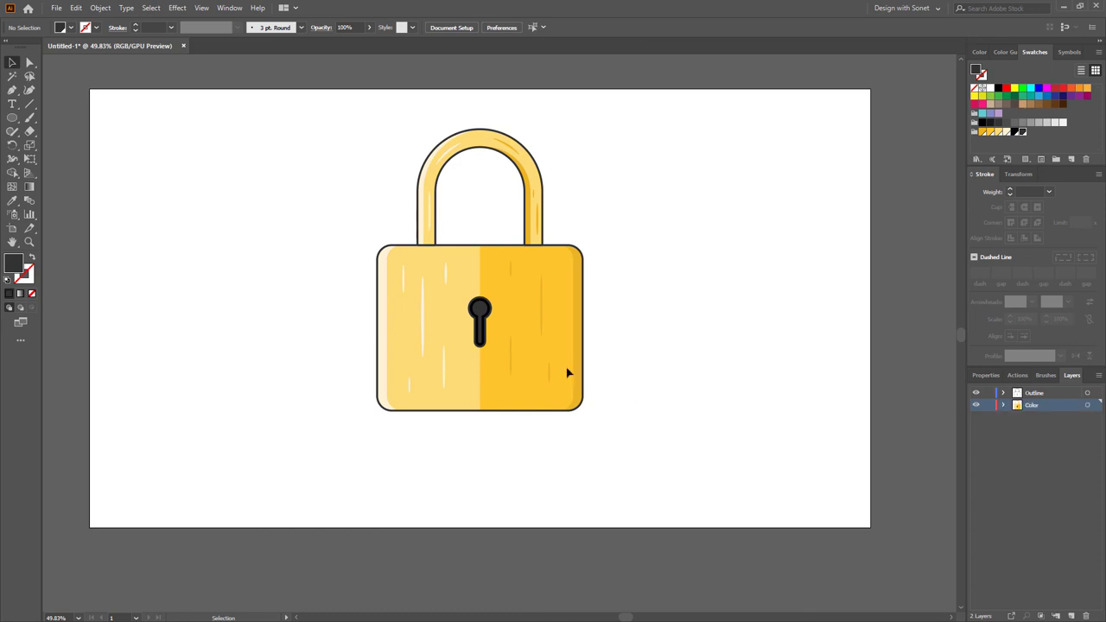
# - Nudge the whole padlock slightly lower, then draw a rectangle spanning the entire artboard
pyautogui.hotkey('ctrl', 'a')
pyautogui.moveTo(522, 378); pyautogui.dragTo(527, 400)
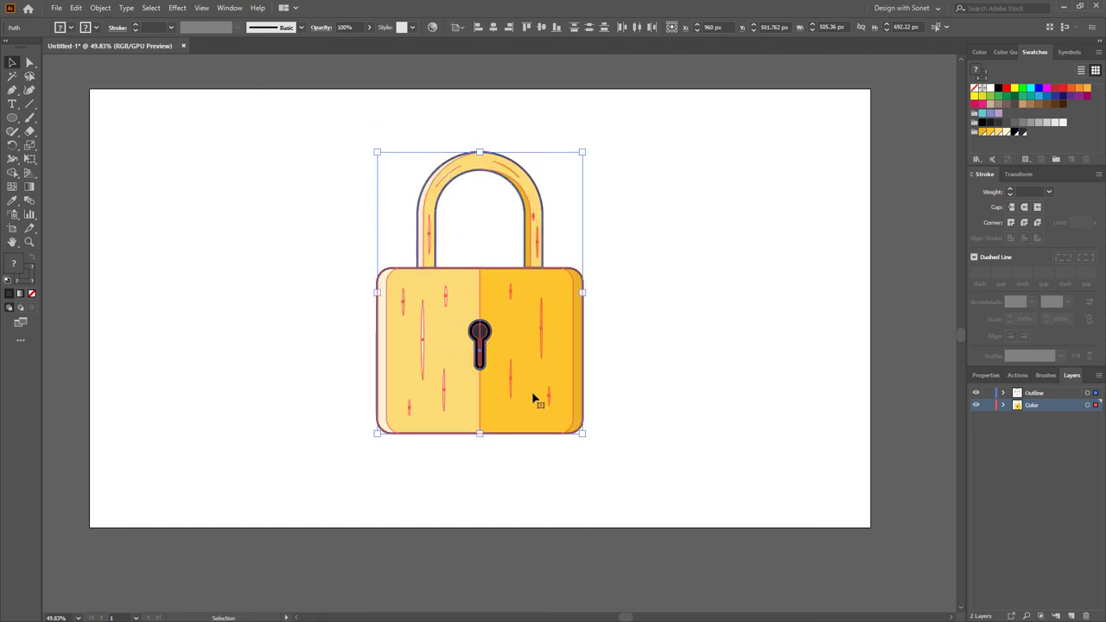
pyautogui.click(214, 331)
pyautogui.moveTo(12, 117); pyautogui.dragTo(52, 121)
pyautogui.moveTo(89, 87)
pyautogui.mouseDown()
pyautogui.moveTo(432, 328)
pyautogui.moveTo(773, 504)
pyautogui.moveTo(870, 527)
pyautogui.mouseUp()
# - Fill the artboard rectangle yellow and send it behind the padlock
pyautogui.click(990, 131)
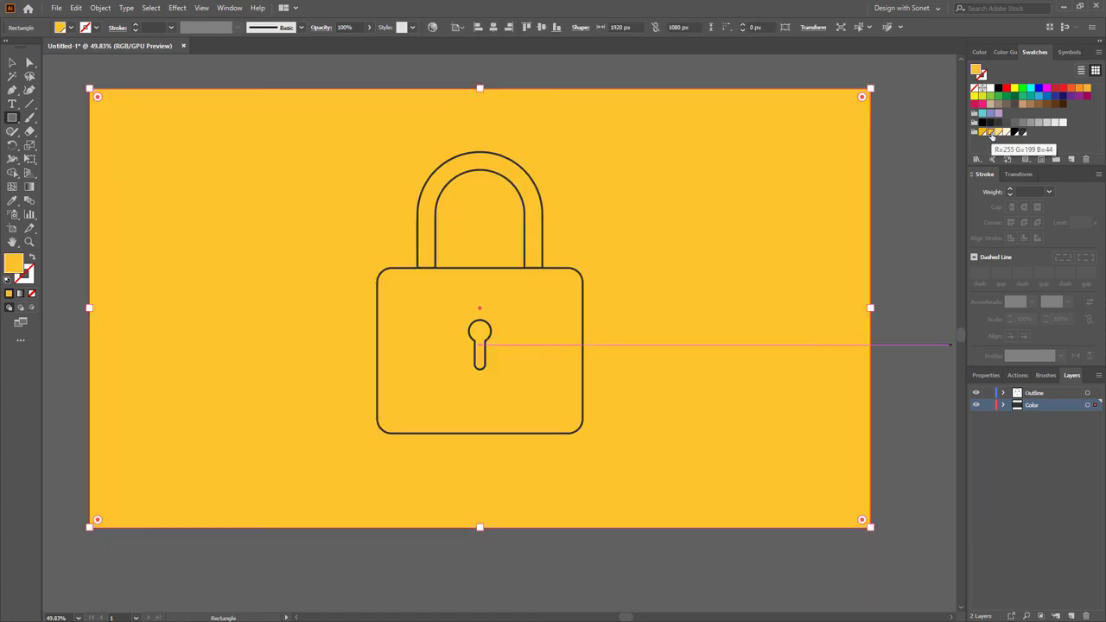
pyautogui.click(12, 62)
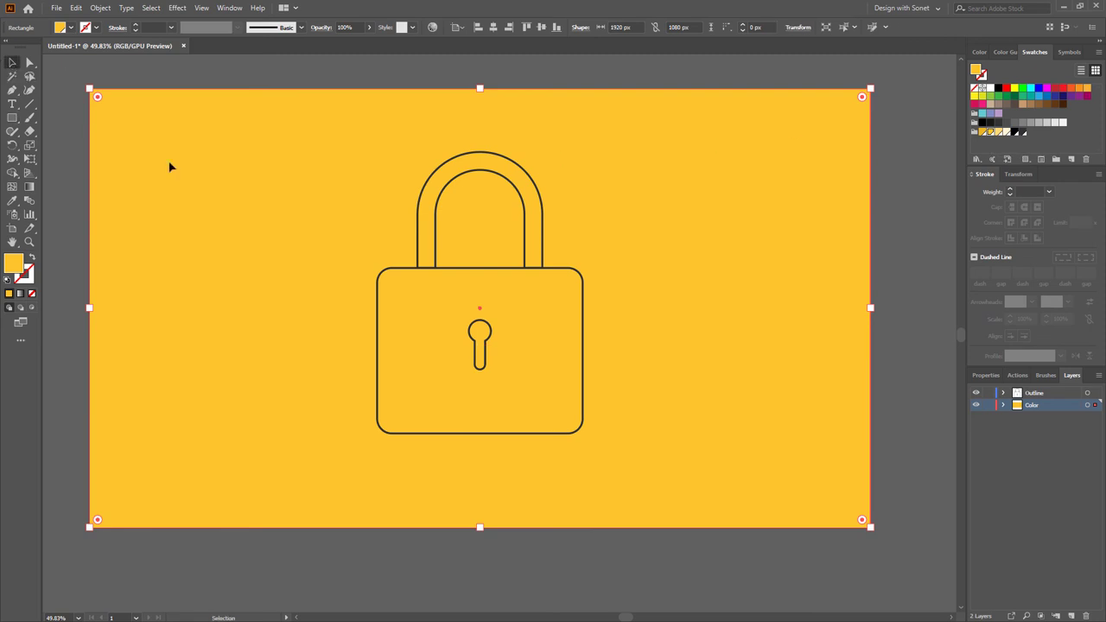
pyautogui.rightClick(586, 228)
pyautogui.moveTo(671, 424)
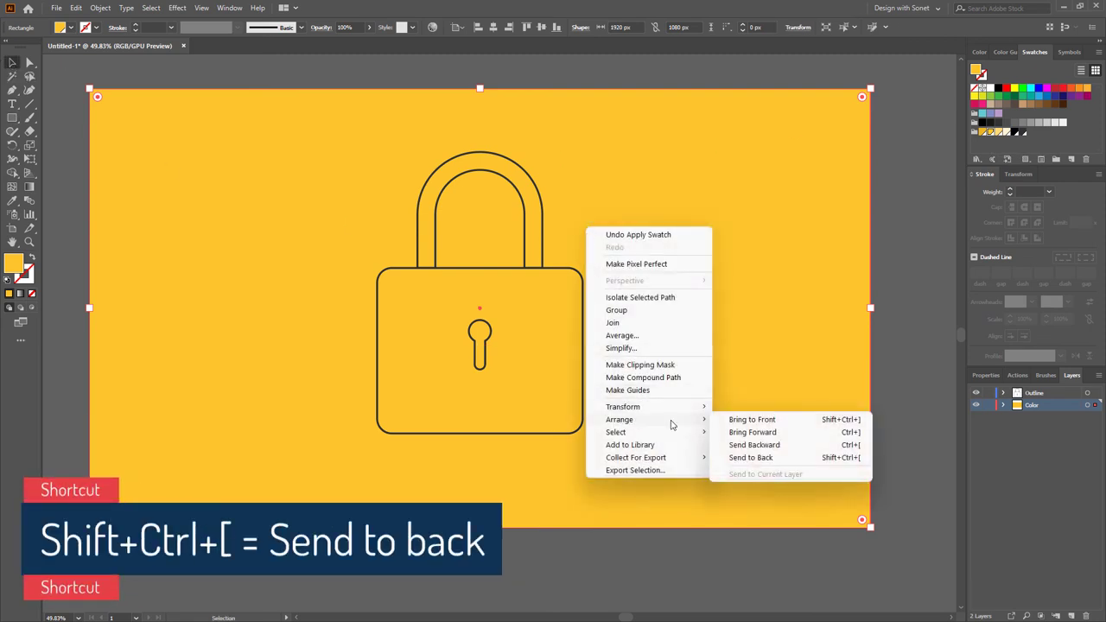
pyautogui.click(762, 458)
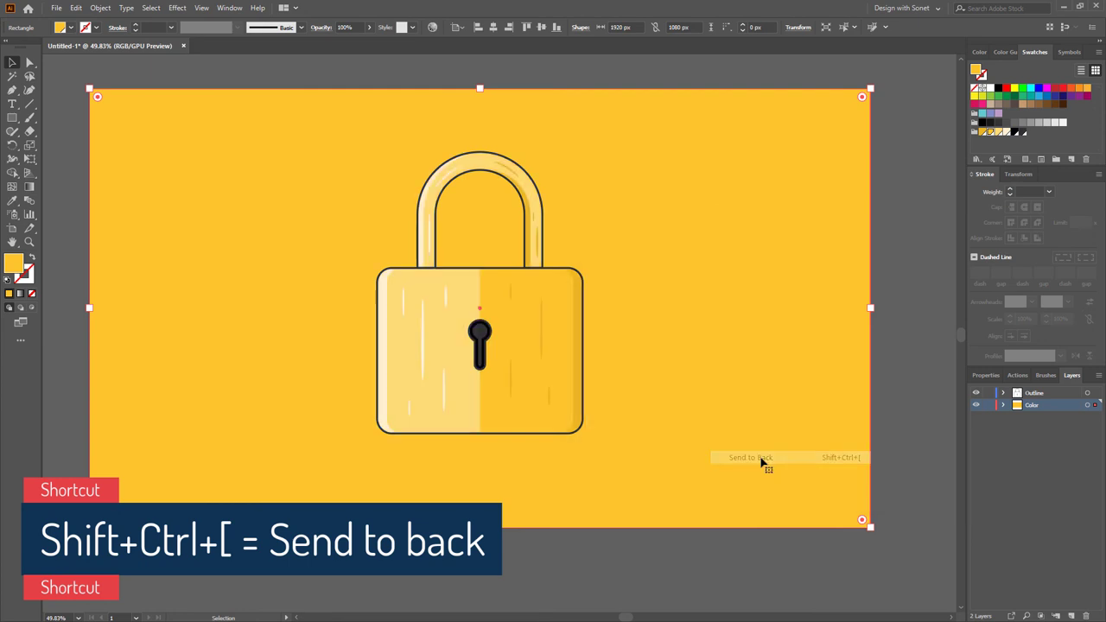
pyautogui.click(915, 354)
# - Give the keyhole's outline shape a cream stroke
pyautogui.moveTo(480, 320); pyautogui.dragTo(876, 350)
pyautogui.click(577, 273)
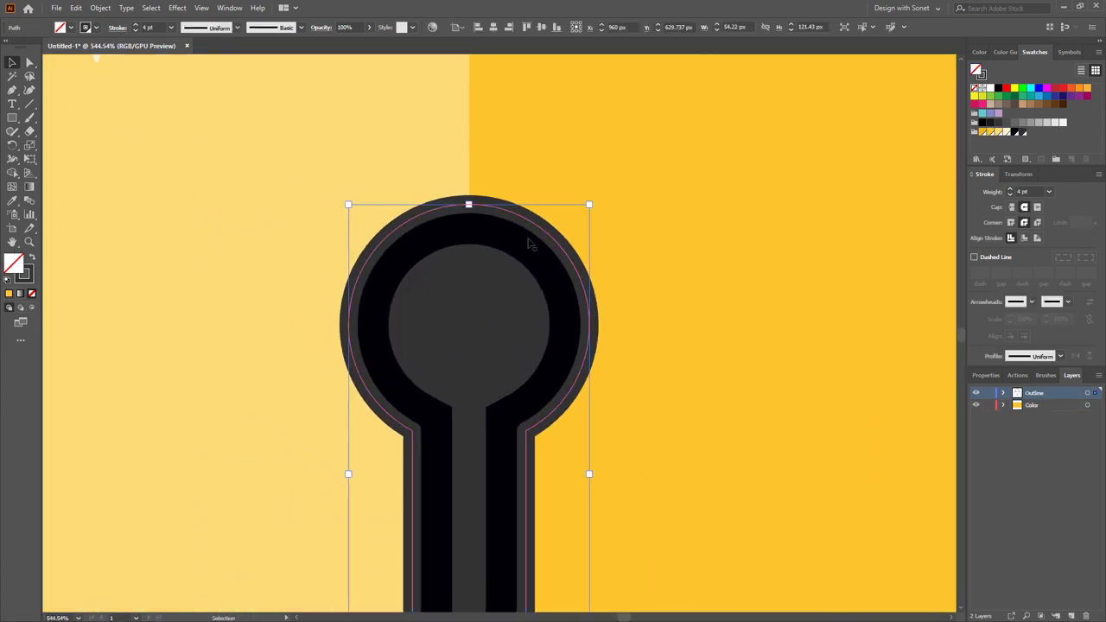
pyautogui.click(26, 273)
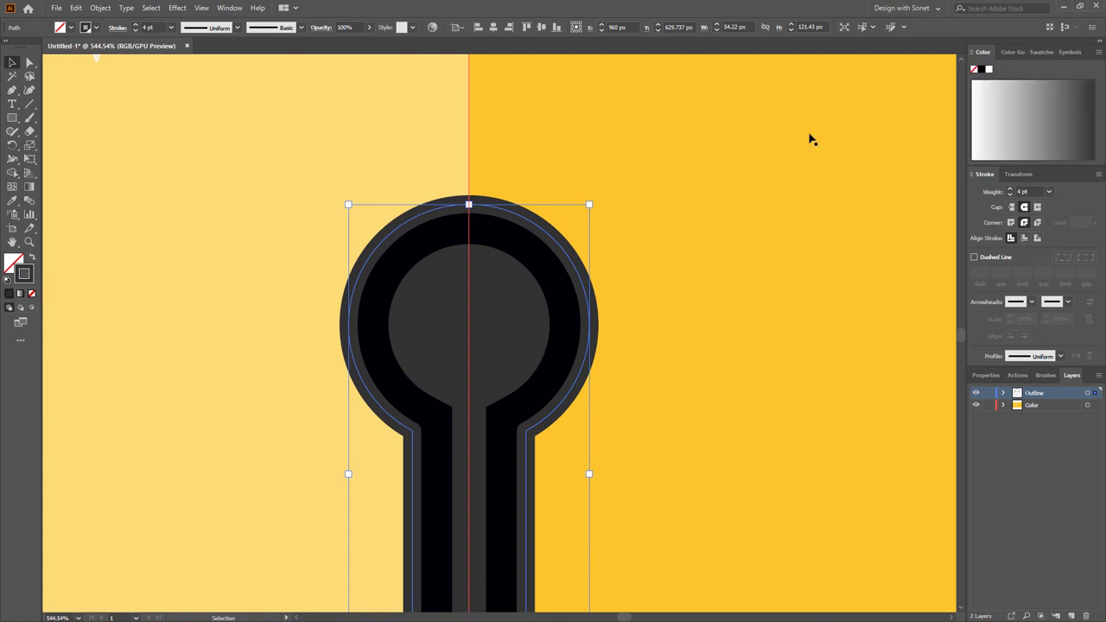
pyautogui.click(1034, 52)
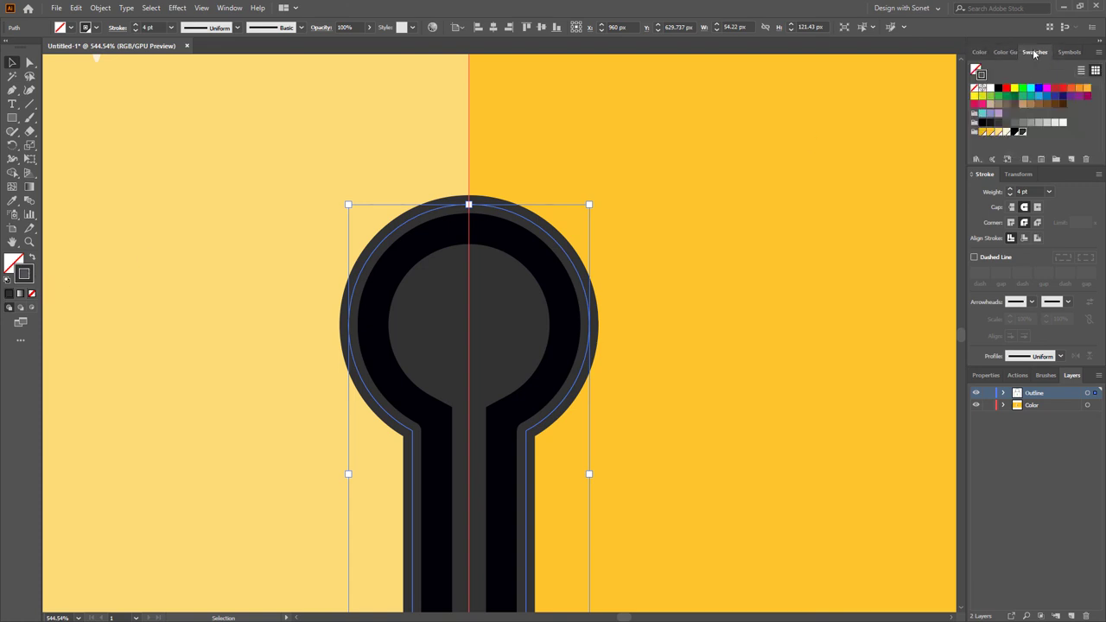
pyautogui.click(1009, 132)
pyautogui.click(748, 227)
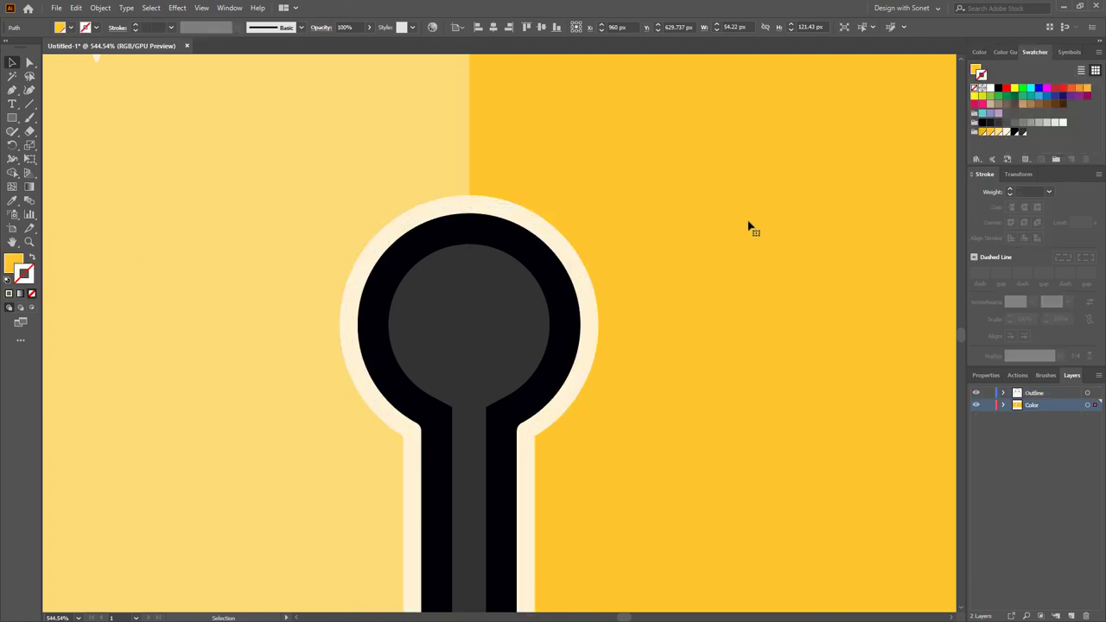
pyautogui.scroll(-6, 491, 309)
pyautogui.scroll(-3, 364, 305)
# - Draw a wide flat ellipse under the padlock base, fill it darker yellow, and centre it
pyautogui.hotkey('ctrl', '0')
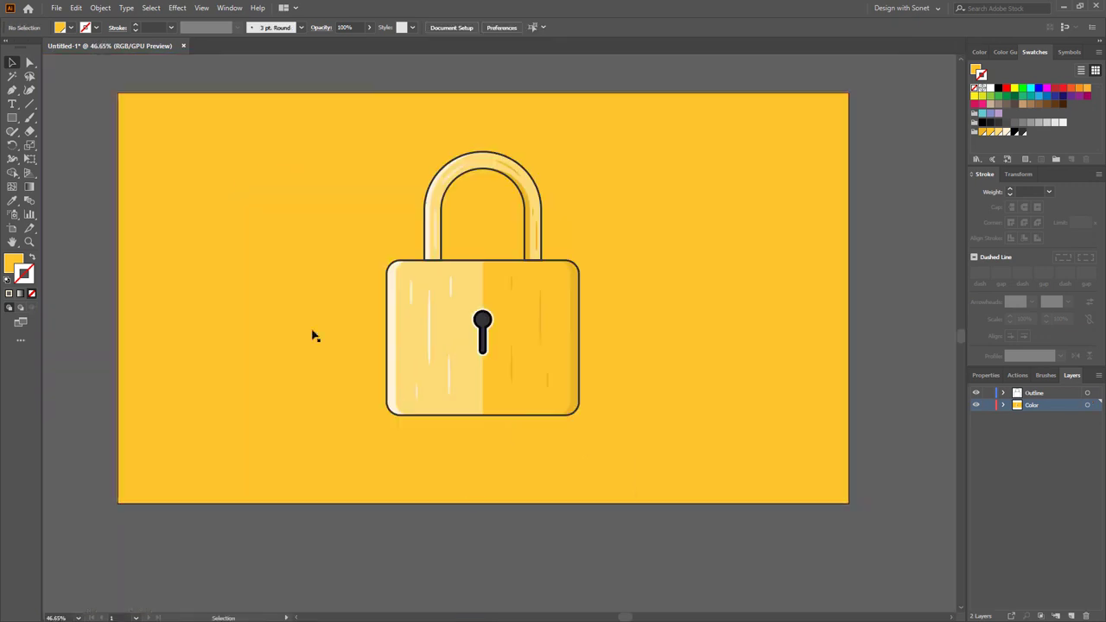
pyautogui.moveTo(12, 118); pyautogui.dragTo(63, 145)
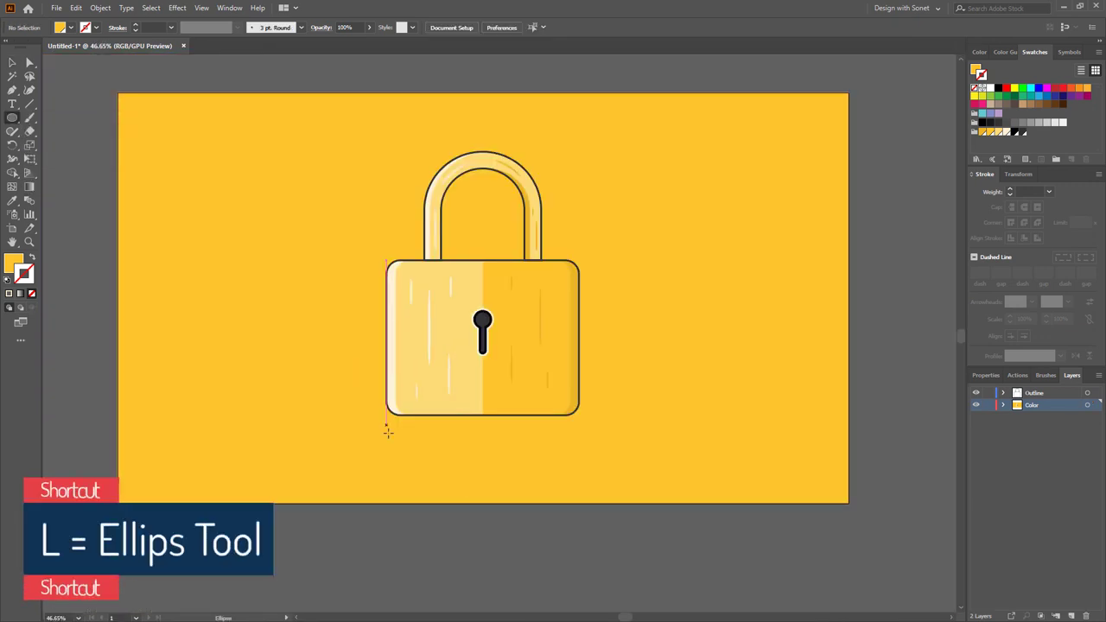
pyautogui.moveTo(363, 404); pyautogui.dragTo(638, 434)
pyautogui.press('v')
pyautogui.click(976, 69)
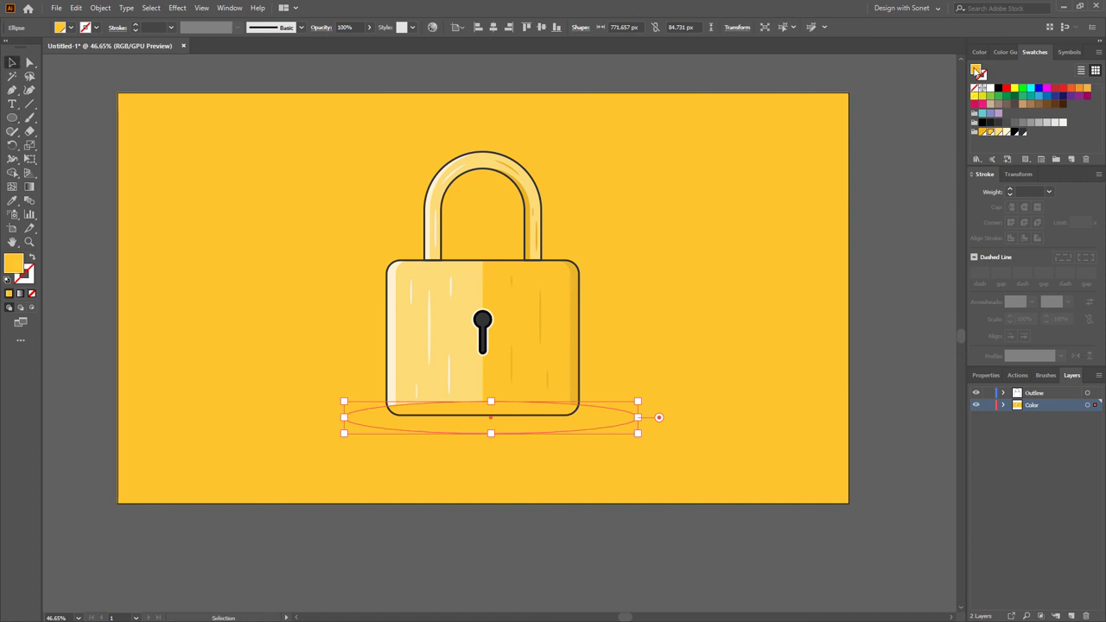
pyautogui.click(983, 133)
pyautogui.moveTo(546, 432)
pyautogui.mouseDown()
pyautogui.moveTo(530, 435)
pyautogui.moveTo(539, 429)
pyautogui.mouseUp()
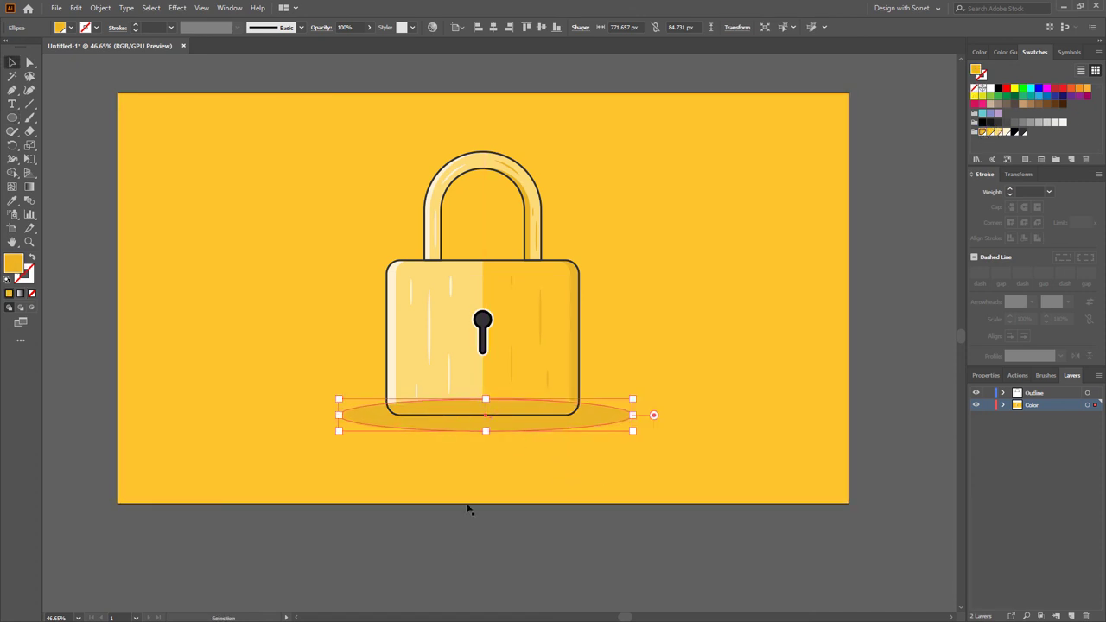
pyautogui.click(452, 551)
# - Send the shadow ellipse and the yellow background behind the padlock
pyautogui.click(363, 426)
pyautogui.keyDown('shift'); pyautogui.click(270, 453); pyautogui.keyUp('shift')
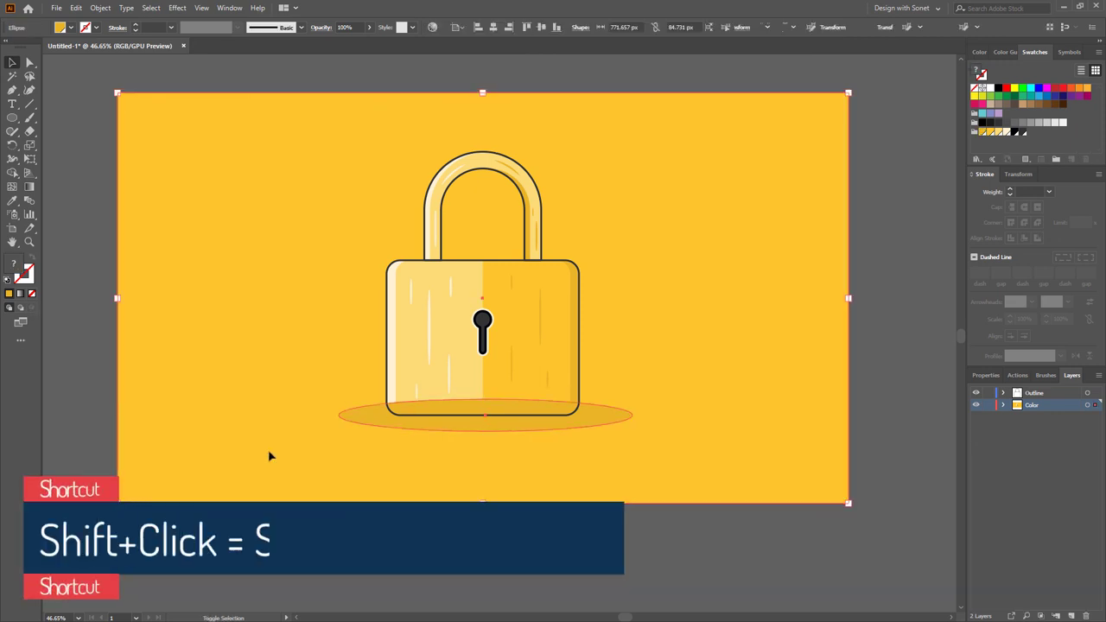
pyautogui.rightClick(270, 453)
pyautogui.moveTo(313, 395)
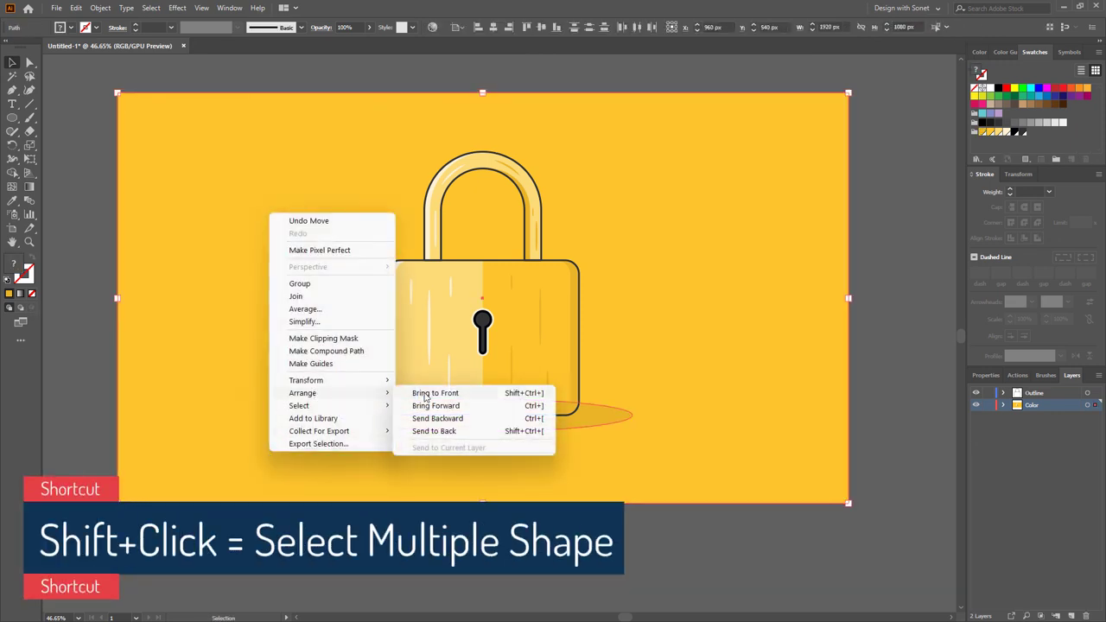
pyautogui.click(433, 431)
pyautogui.hotkey('ctrl', 'shift', 'a')
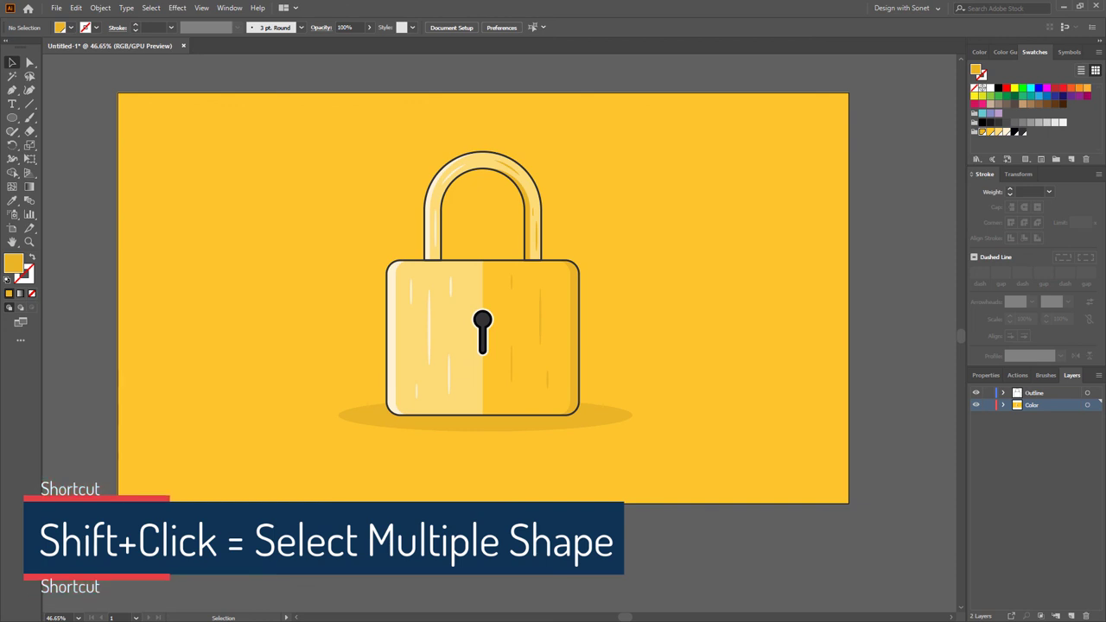
# - Duplicate the keyhole outline in place, pasting the copy directly in front
pyautogui.scroll(1, 475, 346)
pyautogui.scroll(12, 475, 346)
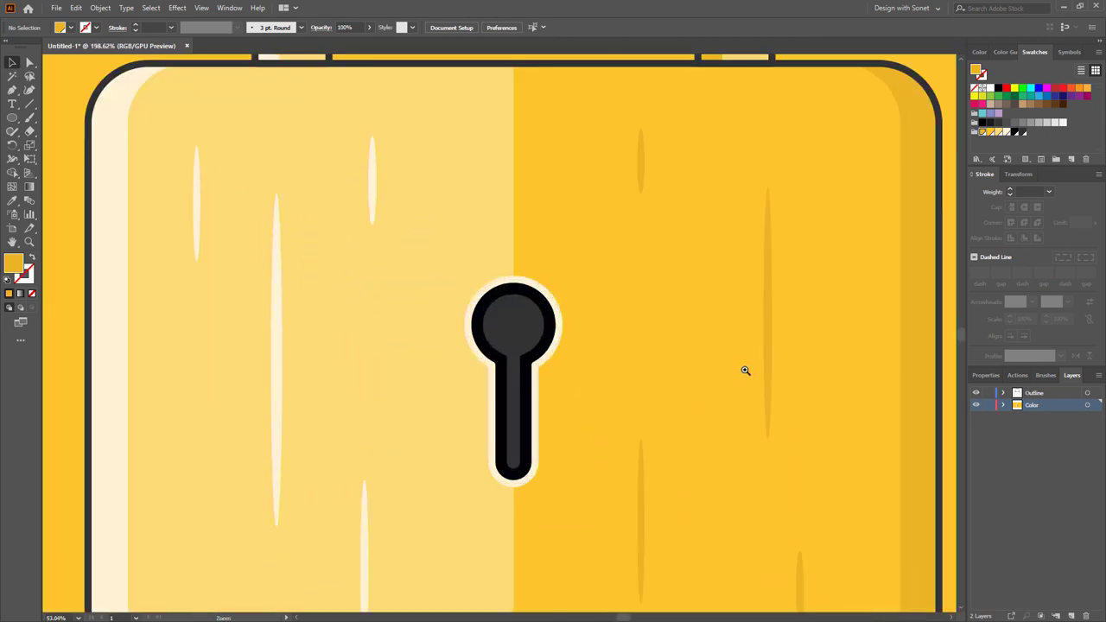
pyautogui.click(538, 259)
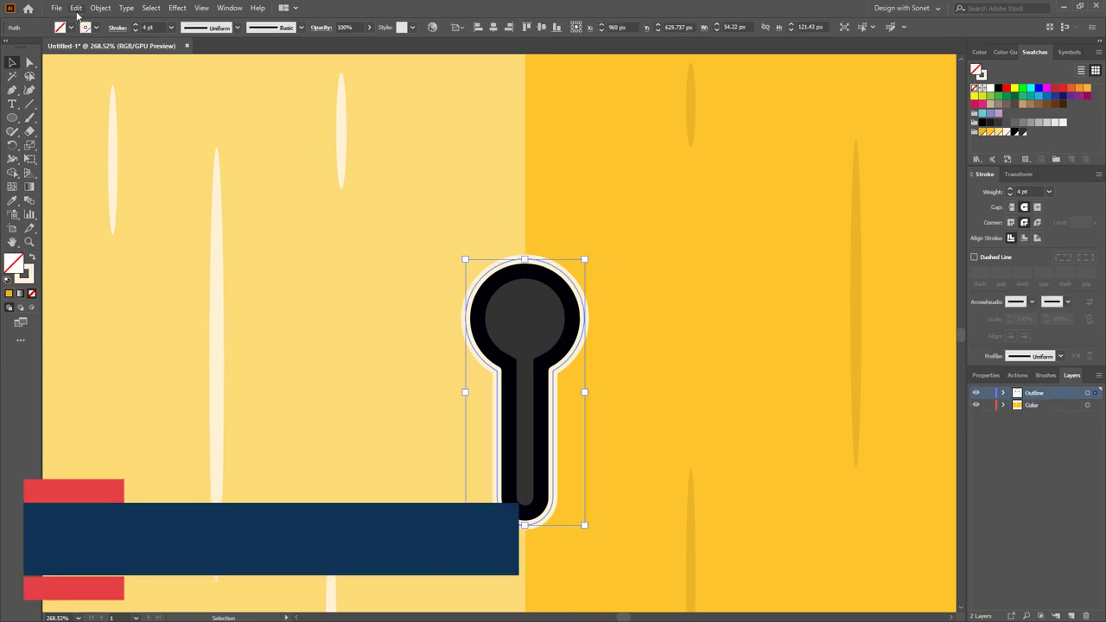
pyautogui.click(77, 10)
pyautogui.click(97, 64)
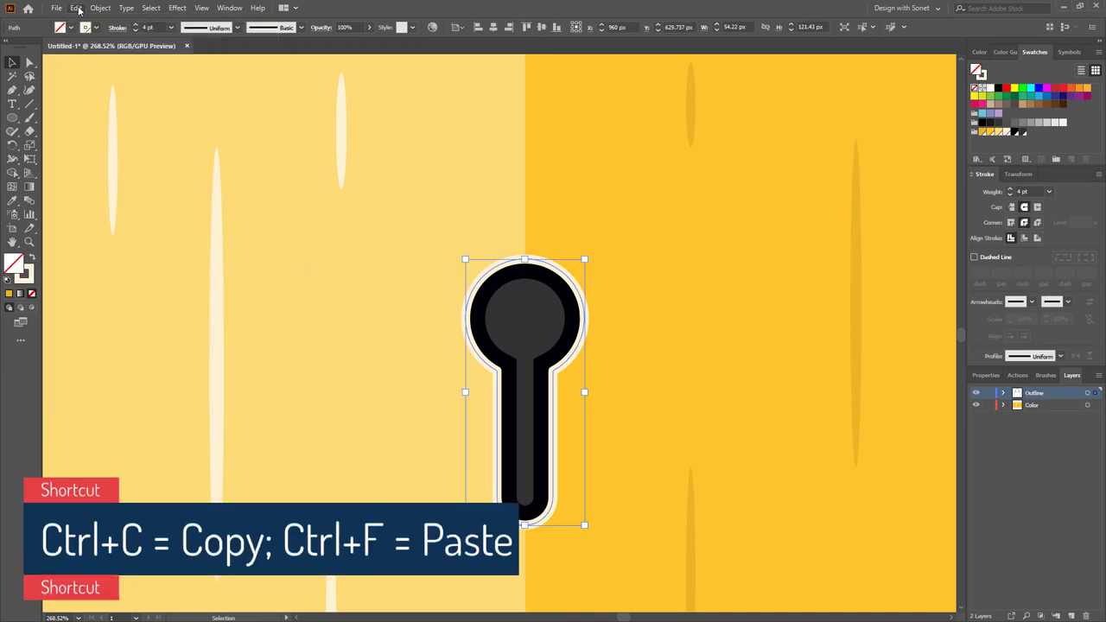
pyautogui.click(76, 8)
pyautogui.click(111, 89)
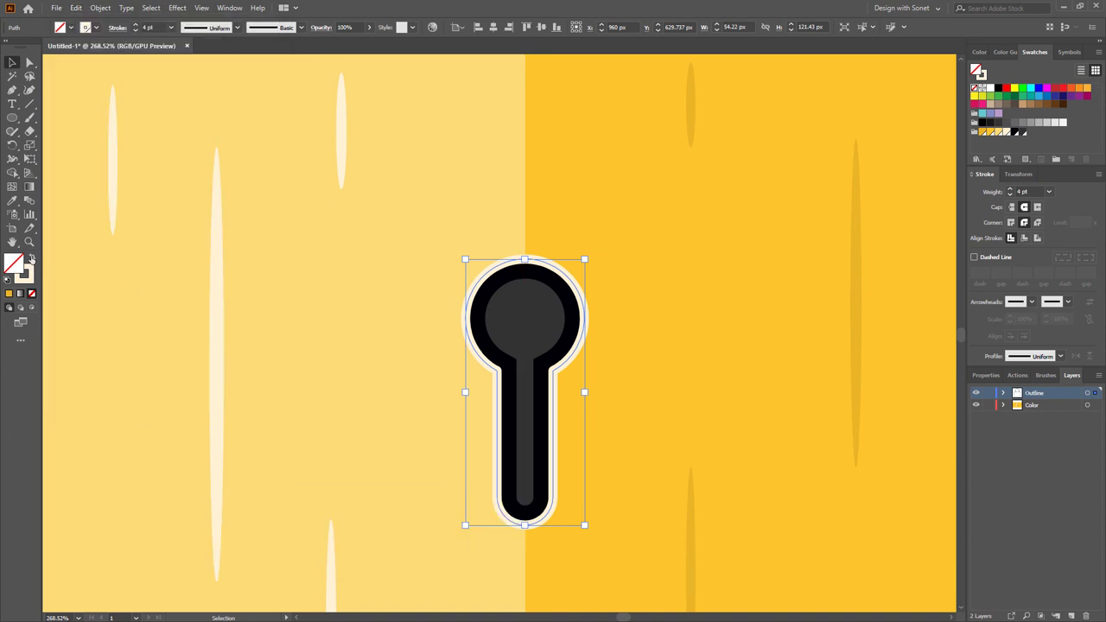
# - Swap the copy's fill and stroke, erase its right half, and set it to 10% opacity
pyautogui.hotkey('shift', 'x')
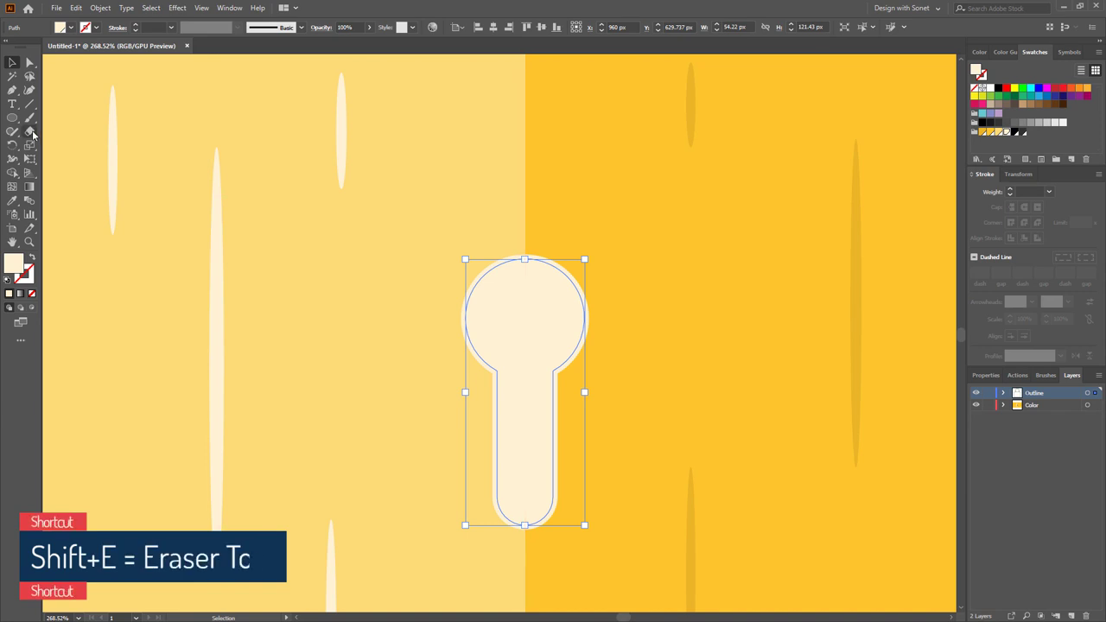
pyautogui.hotkey('shift', 'e')
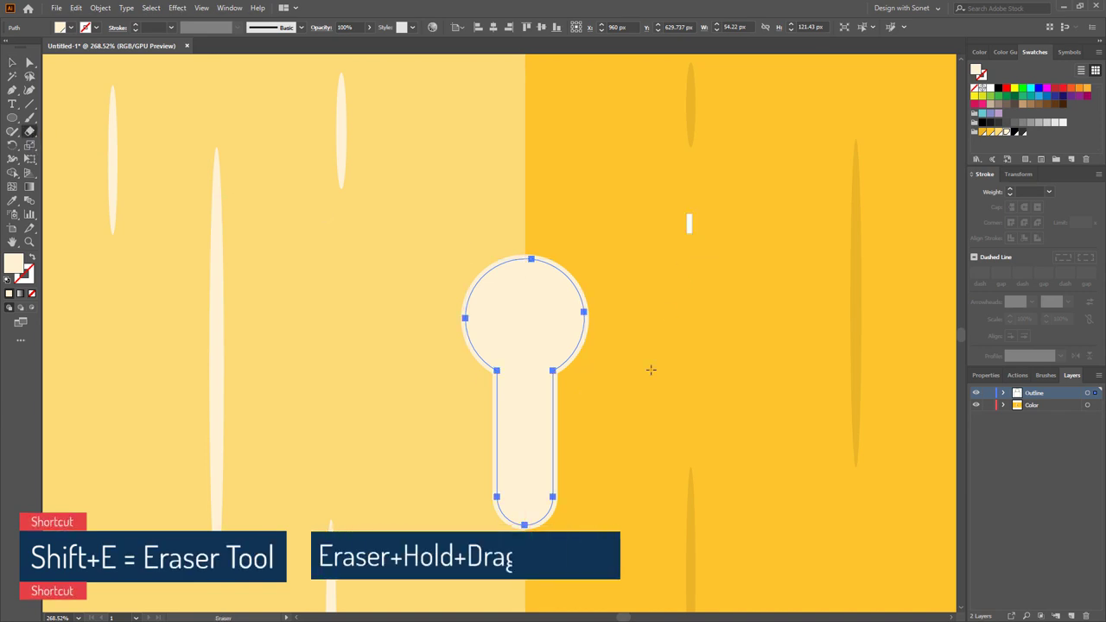
pyautogui.moveTo(692, 214)
pyautogui.mouseDown()
pyautogui.moveTo(568, 548)
pyautogui.moveTo(527, 564)
pyautogui.mouseUp()
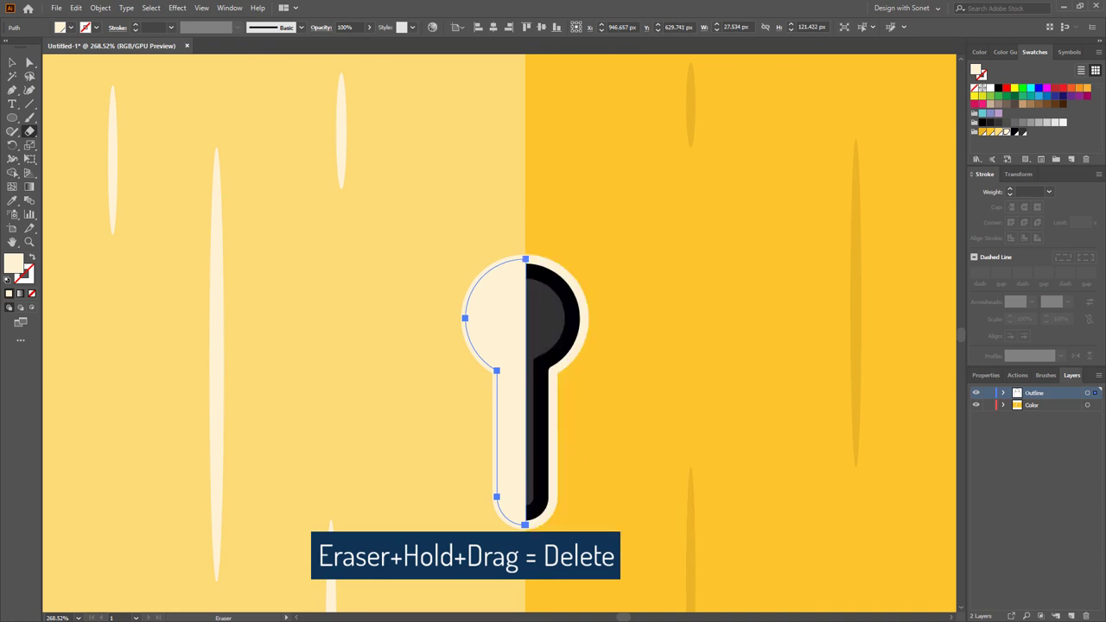
pyautogui.click(14, 64)
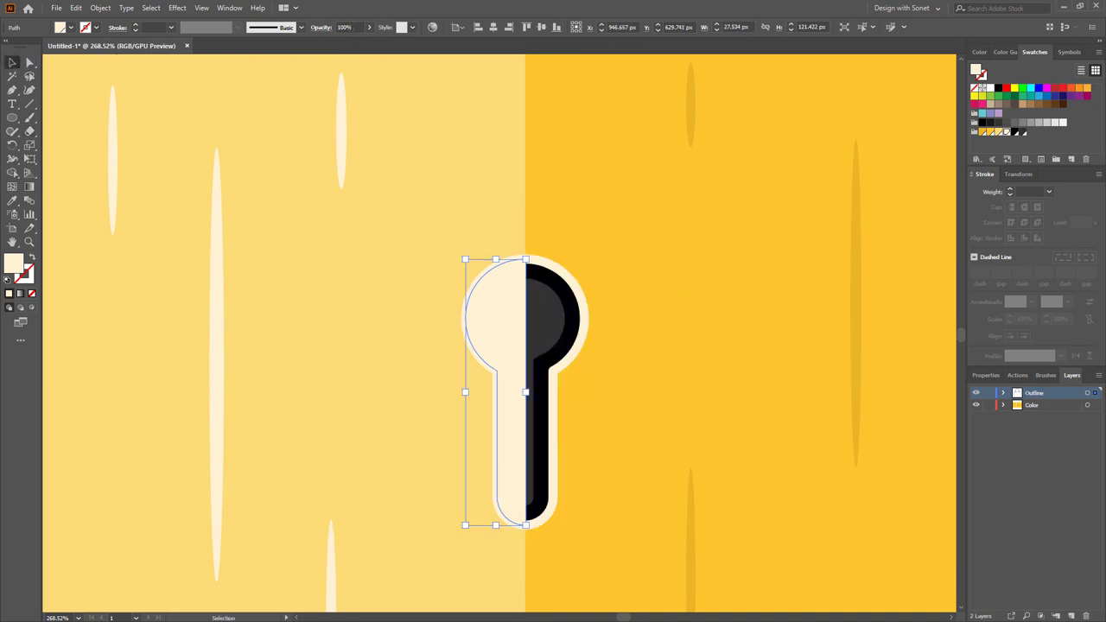
pyautogui.write('0')
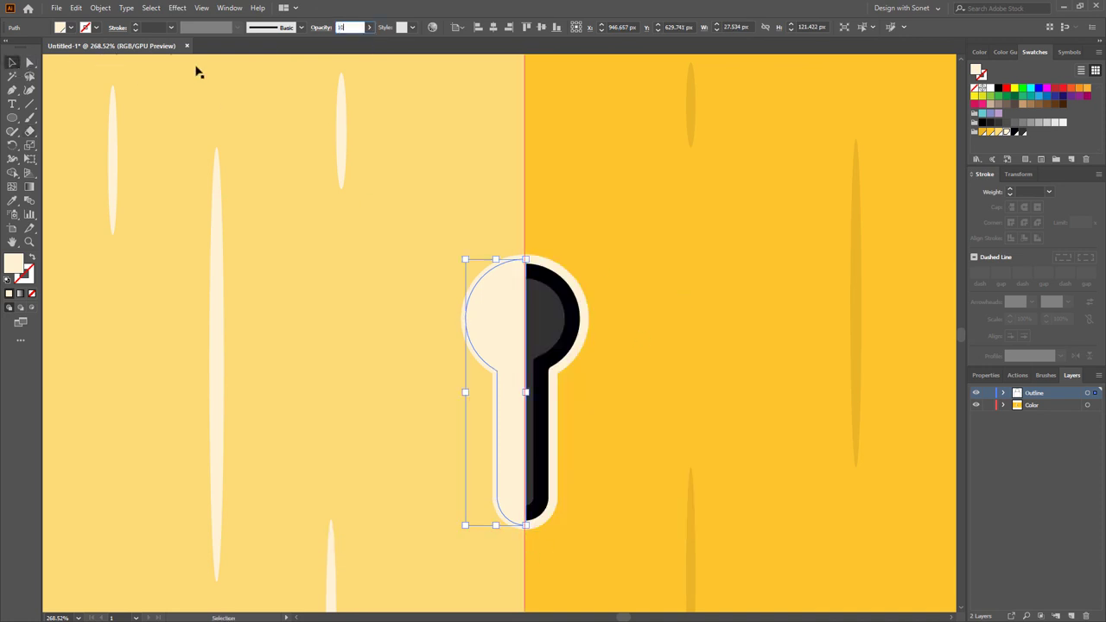
pyautogui.press('Return')
pyautogui.click(672, 365)
pyautogui.click(523, 312)
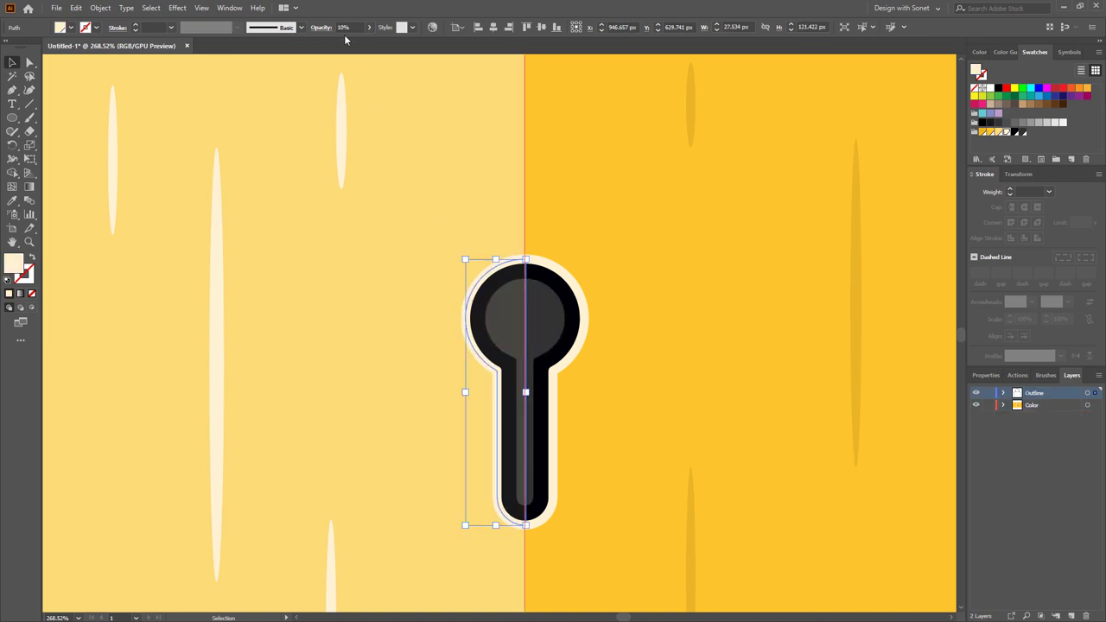